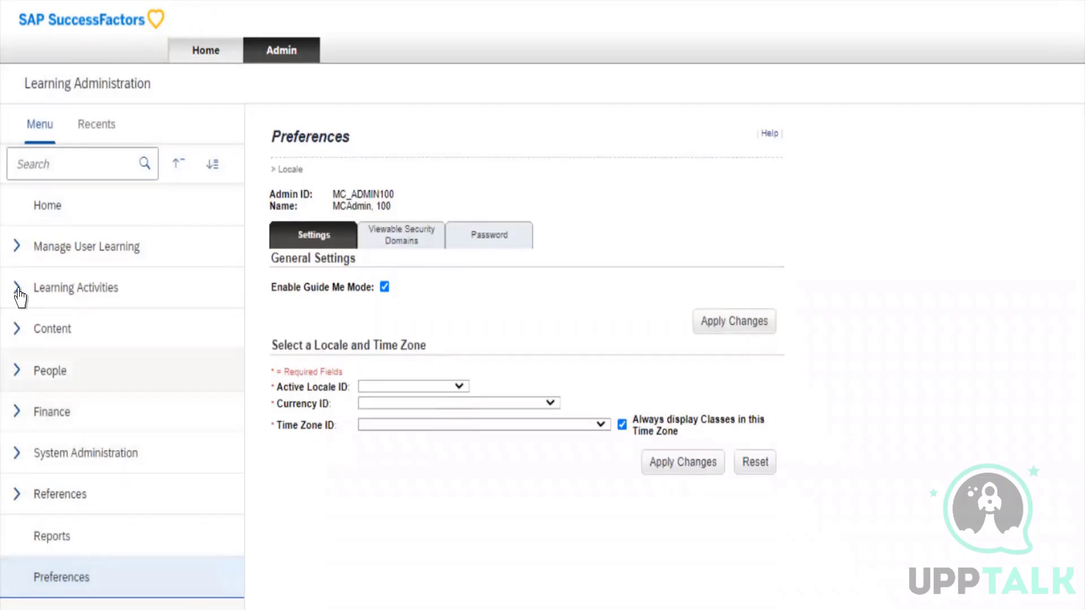
Look through the Content and Learning Activities sections of the Learning Administration menu
click(17, 253)
click(16, 254)
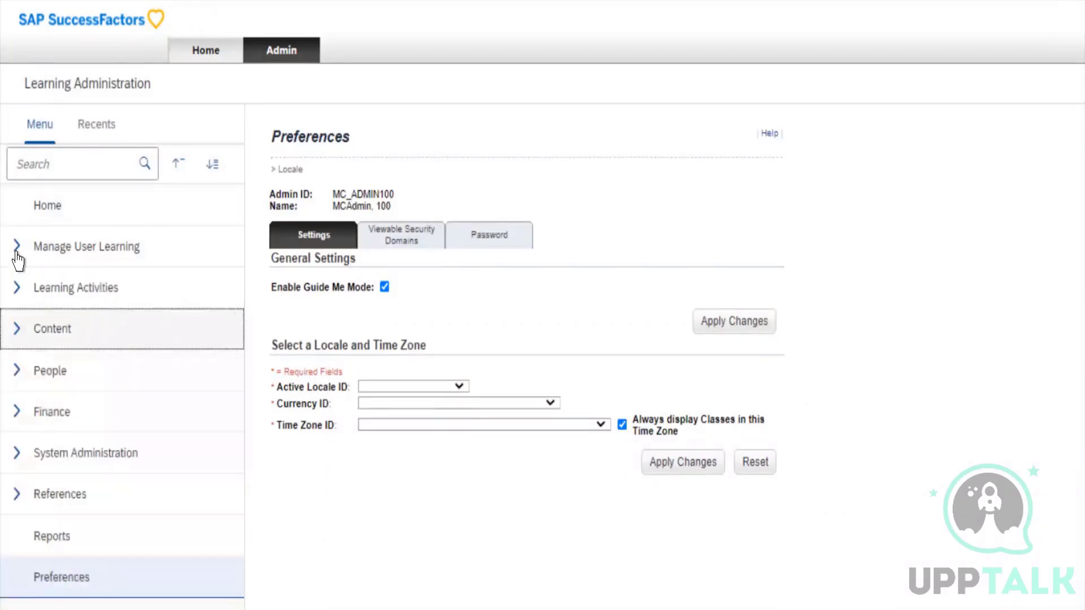
click(18, 252)
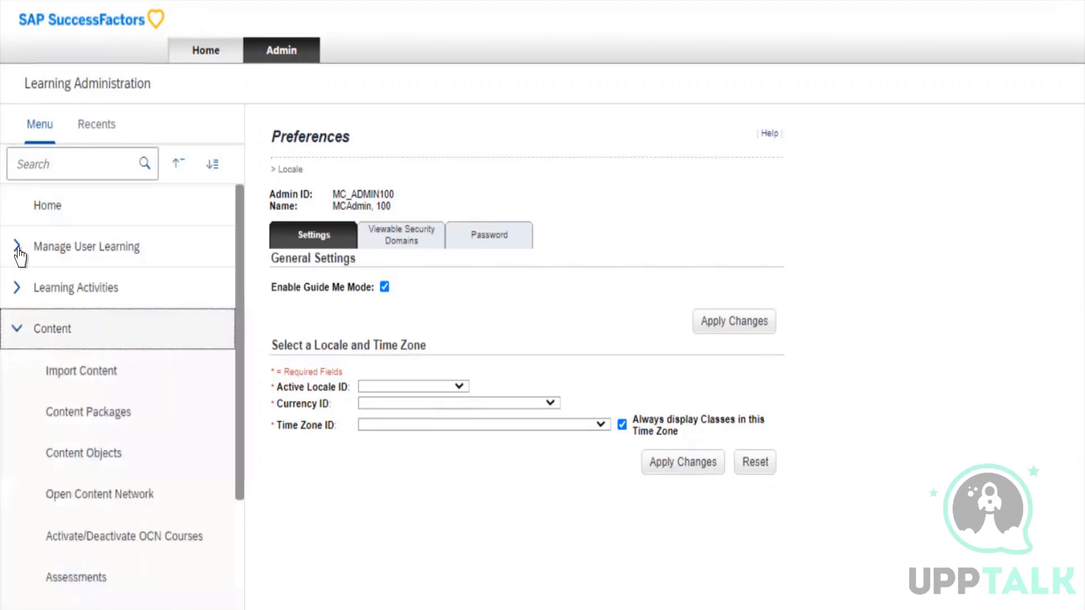
click(48, 252)
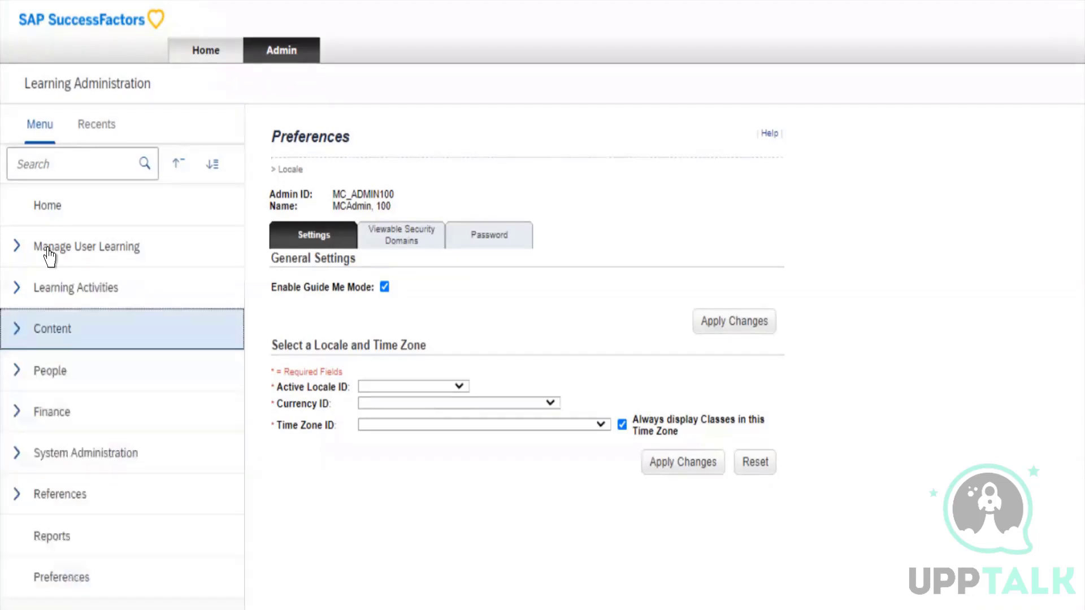
click(50, 250)
double_click(78, 243)
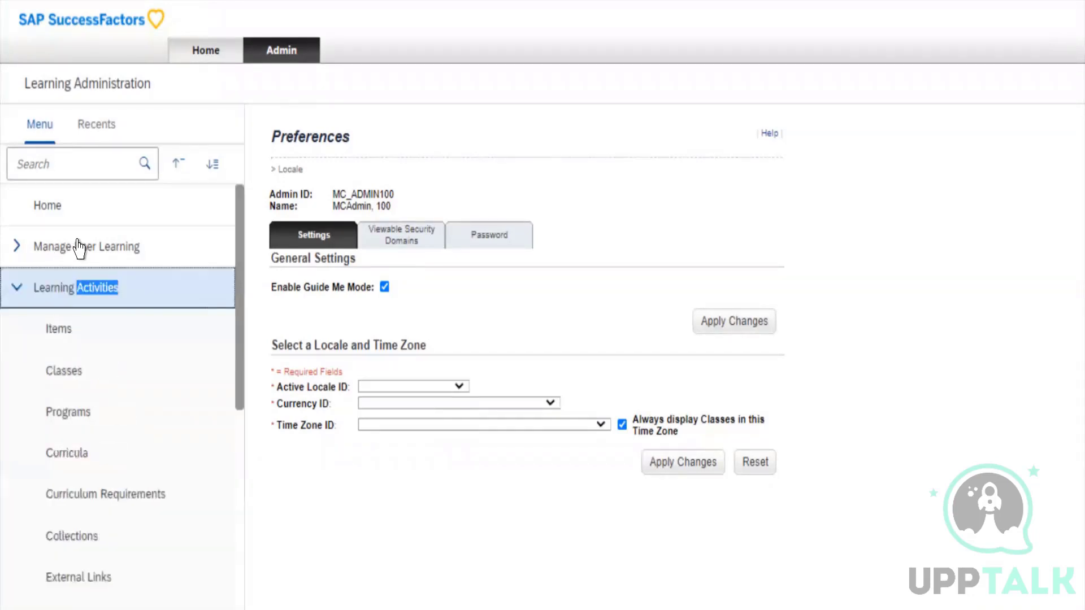
click(44, 220)
click(45, 221)
click(193, 234)
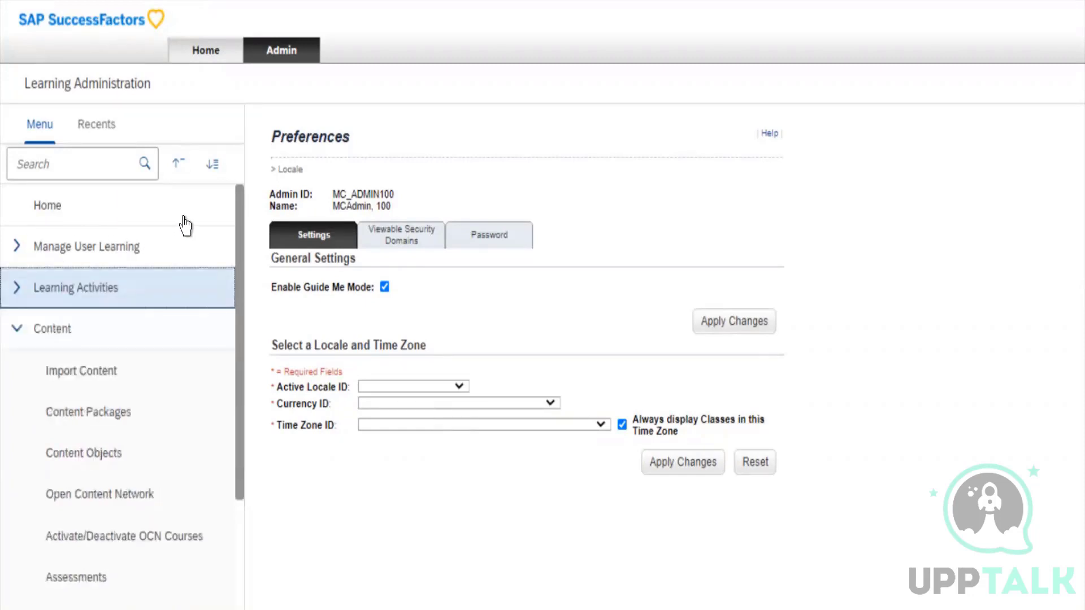
Review the entries under Manage User Learning, from Assignment Profiles to Create External Learning Requests, and collapse the section
click(181, 218)
click(157, 206)
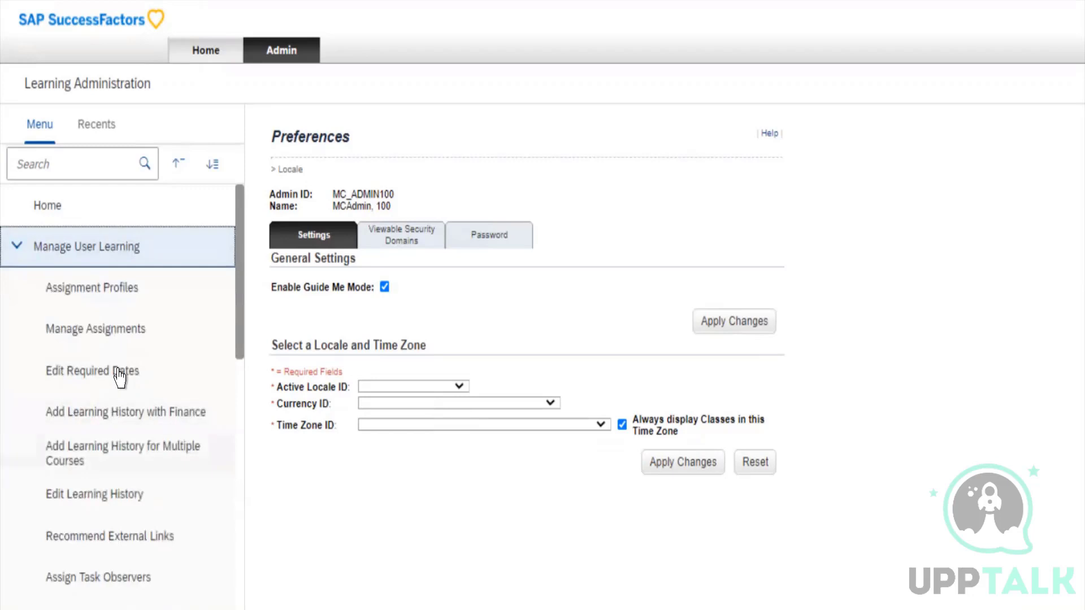
scroll(118, 375, down, 3)
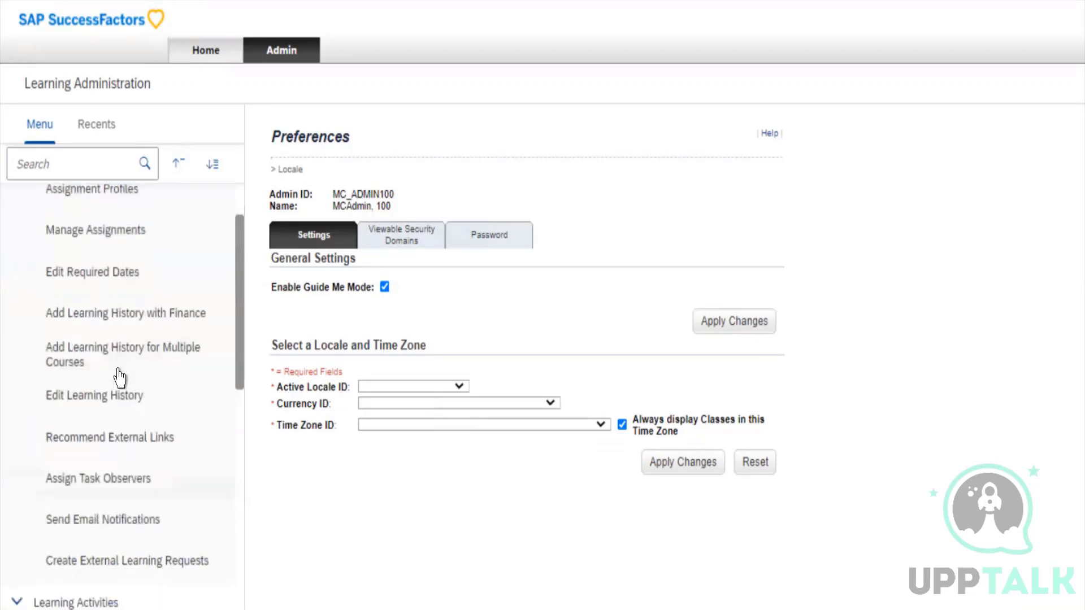
scroll(119, 377, up, 3)
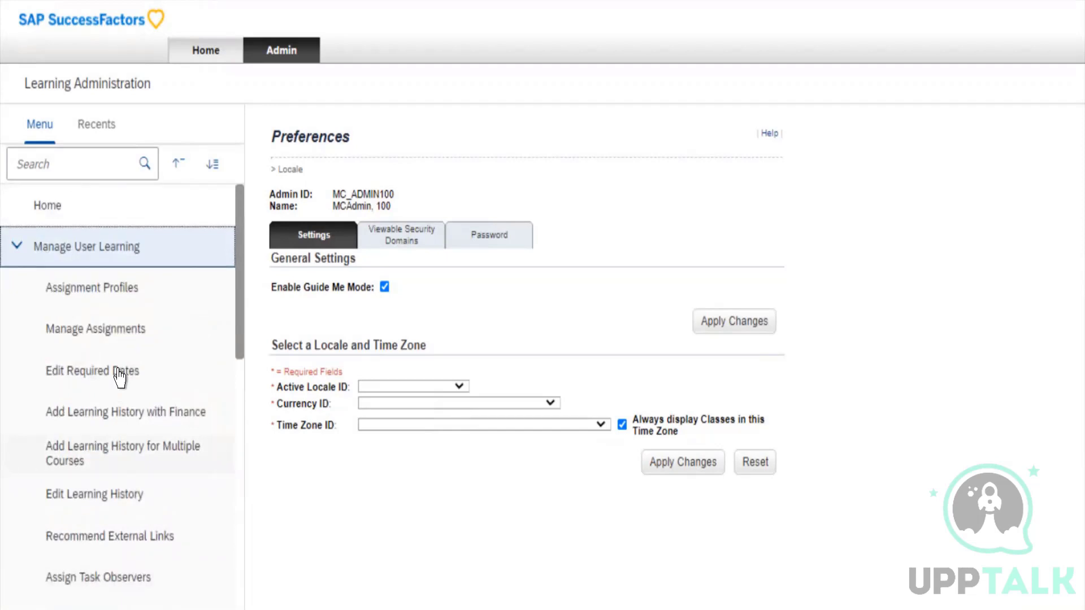
click(130, 240)
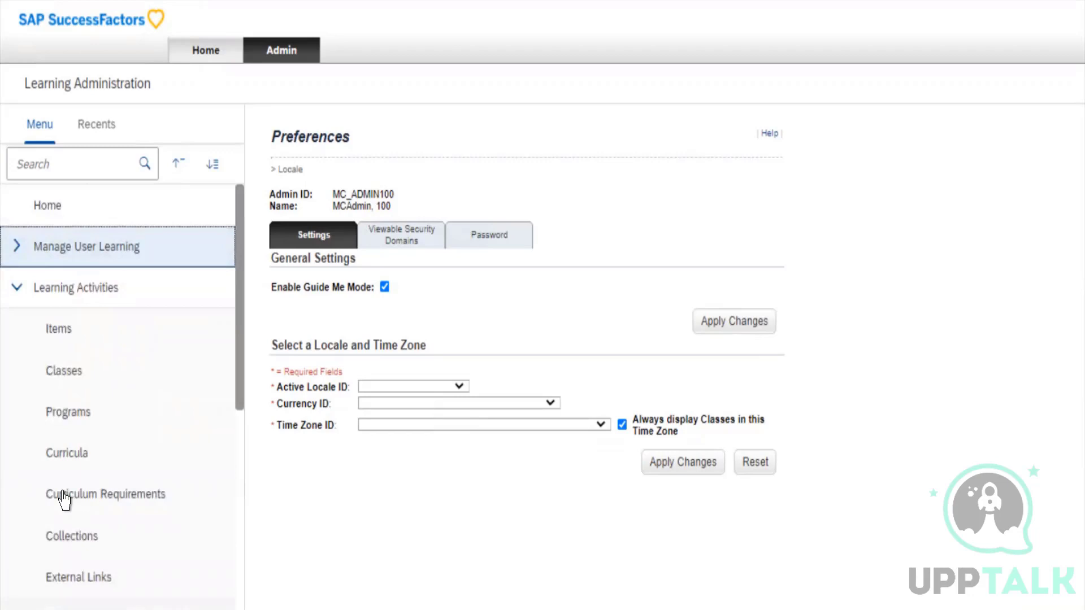
Open the Items search page under Learning Activities
click(88, 271)
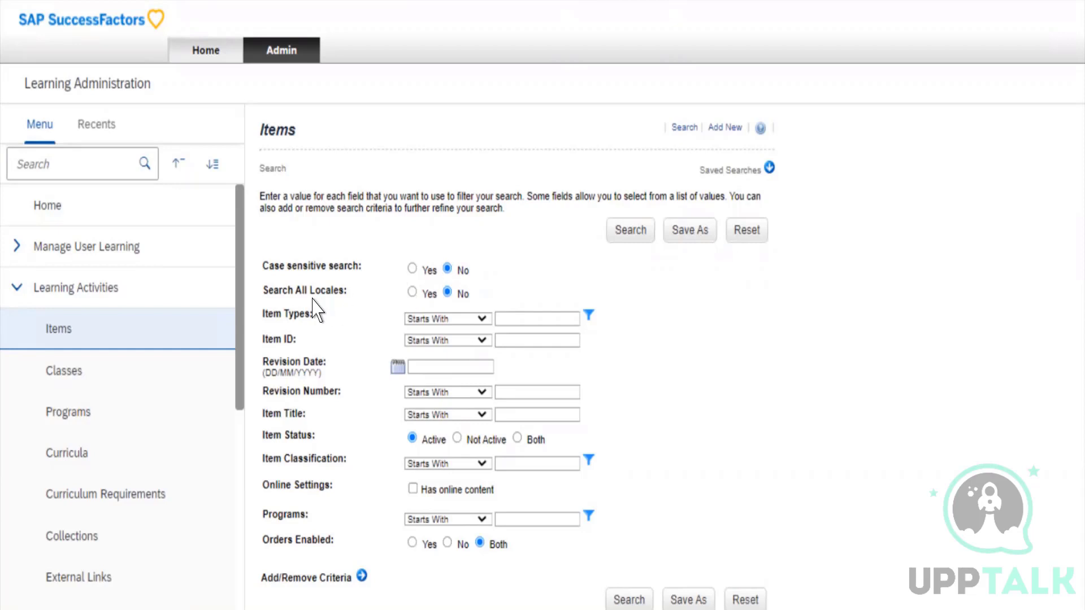
drag(286, 291, 336, 300)
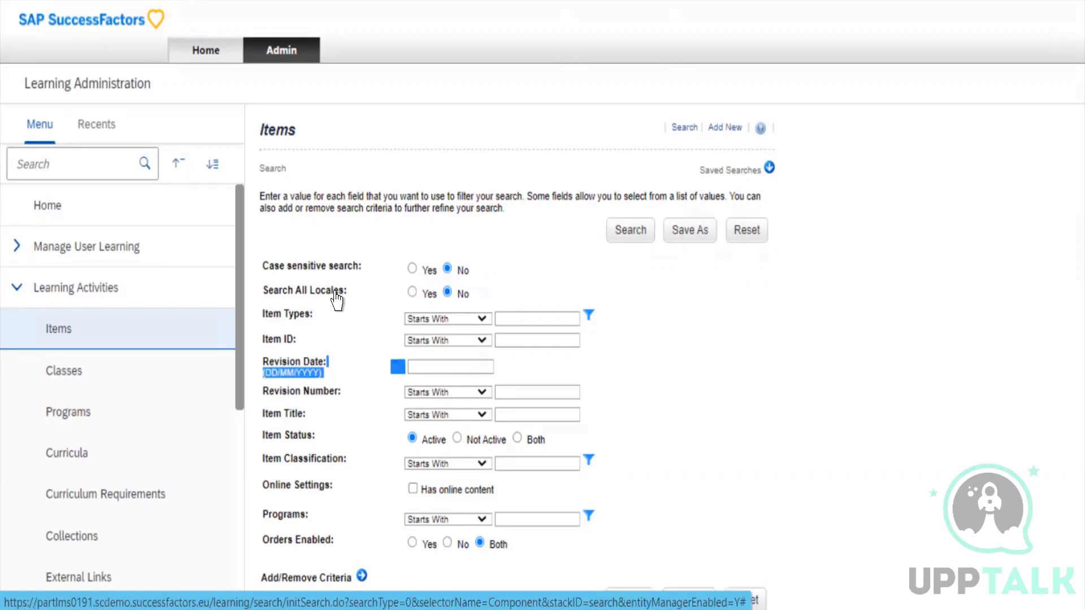
click(364, 309)
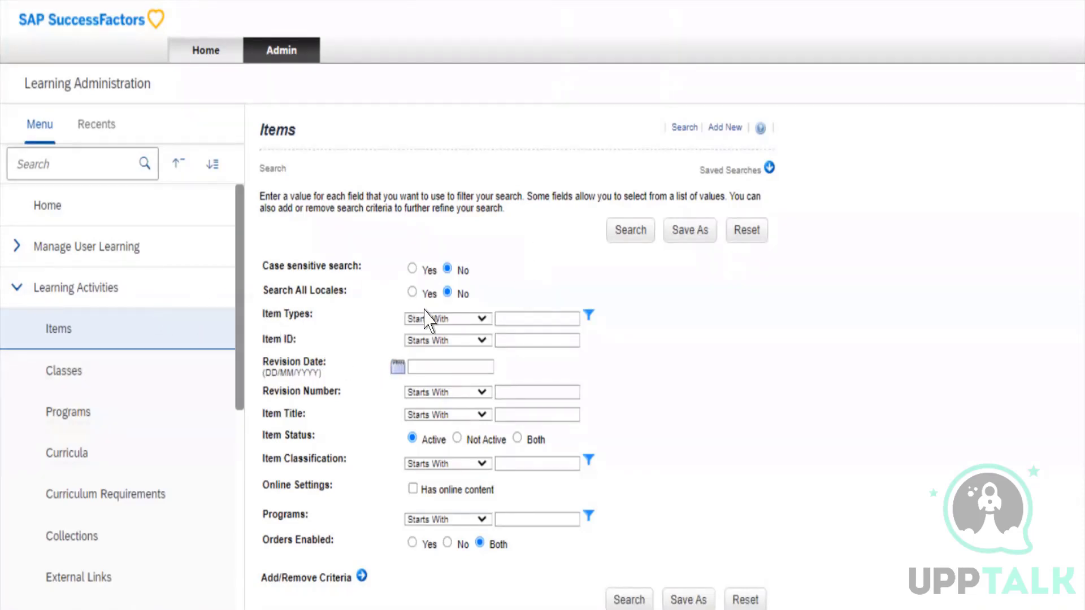
Enter "SAp" as the Item Types search value
click(539, 392)
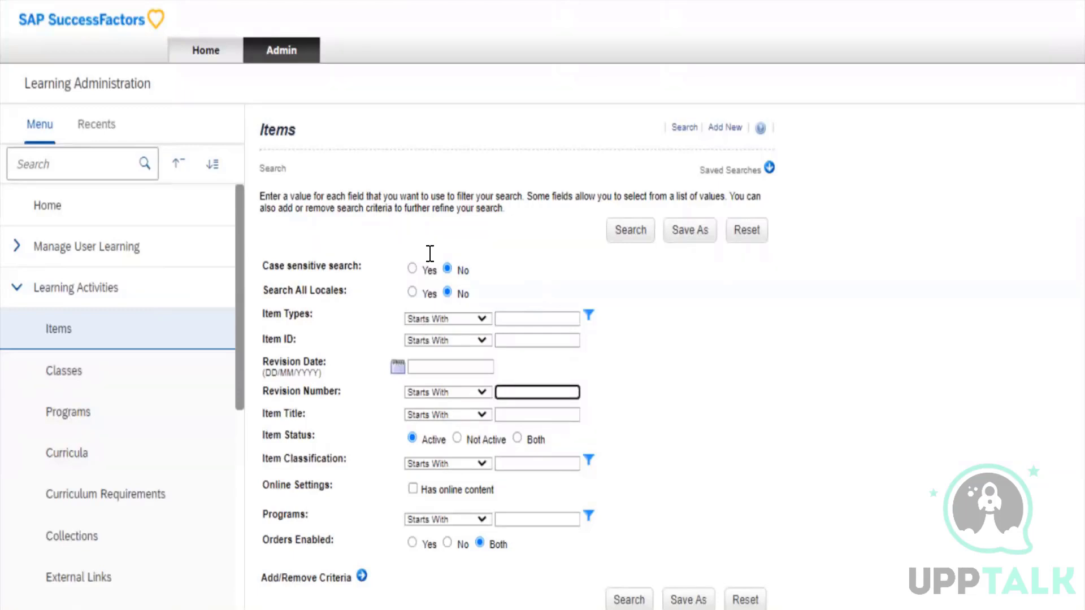
click(537, 318)
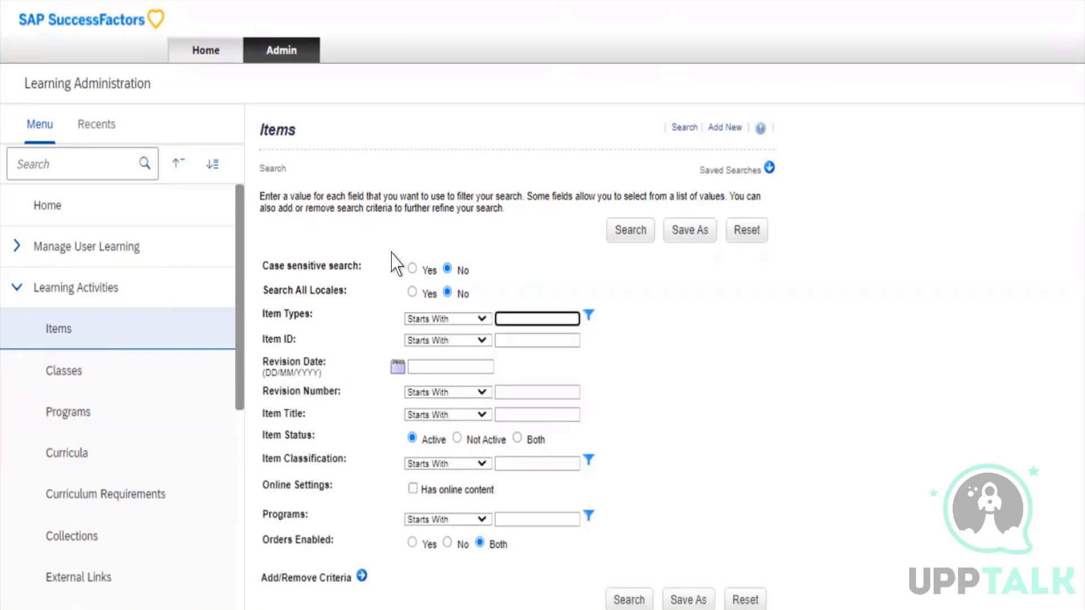
click(461, 320)
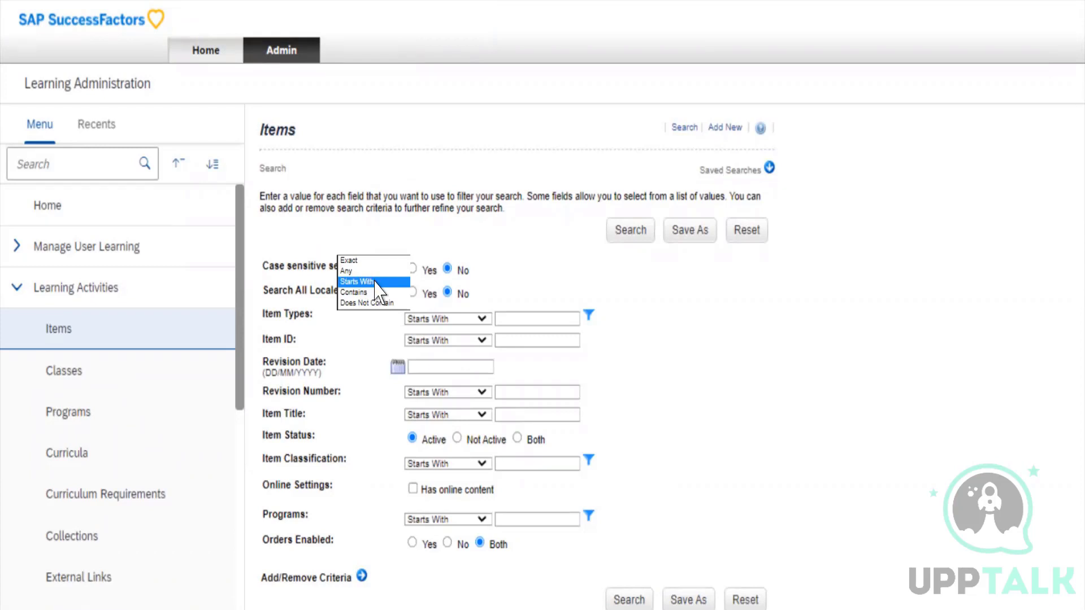
click(377, 282)
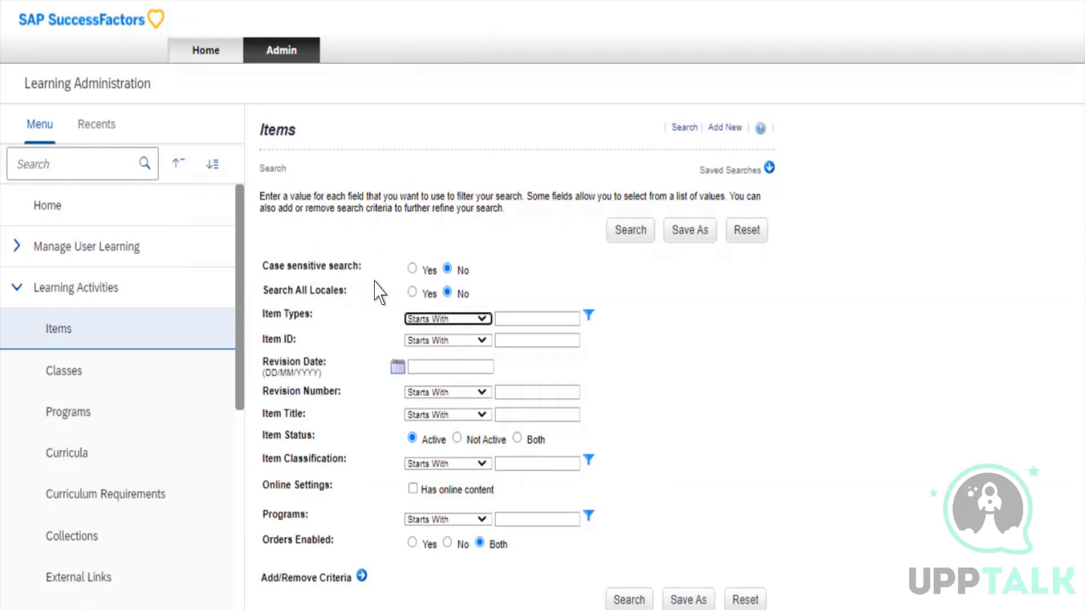
click(518, 327)
key(Tab)
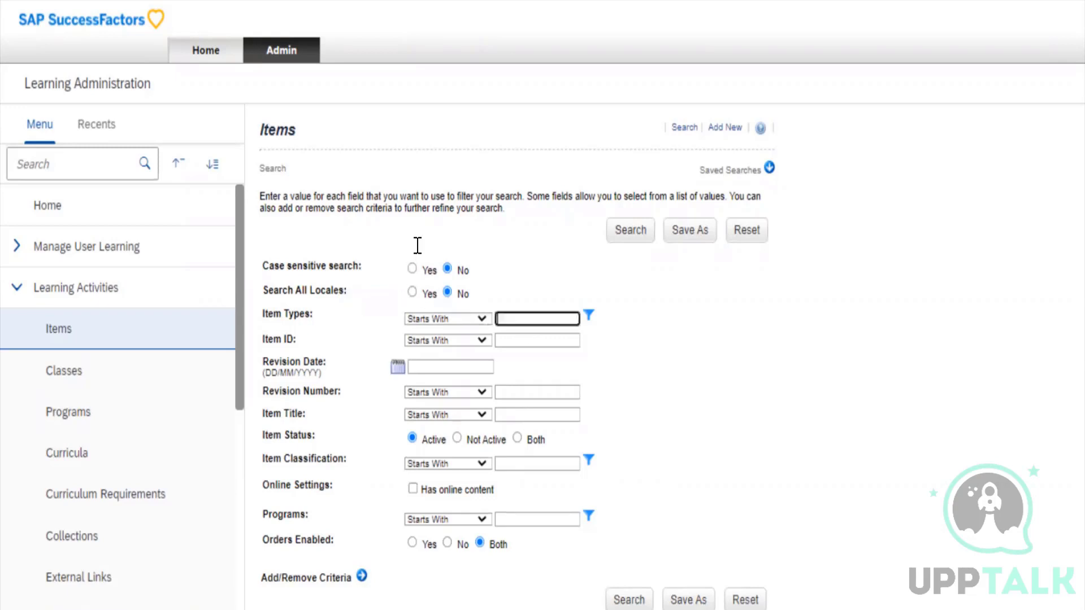
text(SAp)
click(363, 231)
click(412, 292)
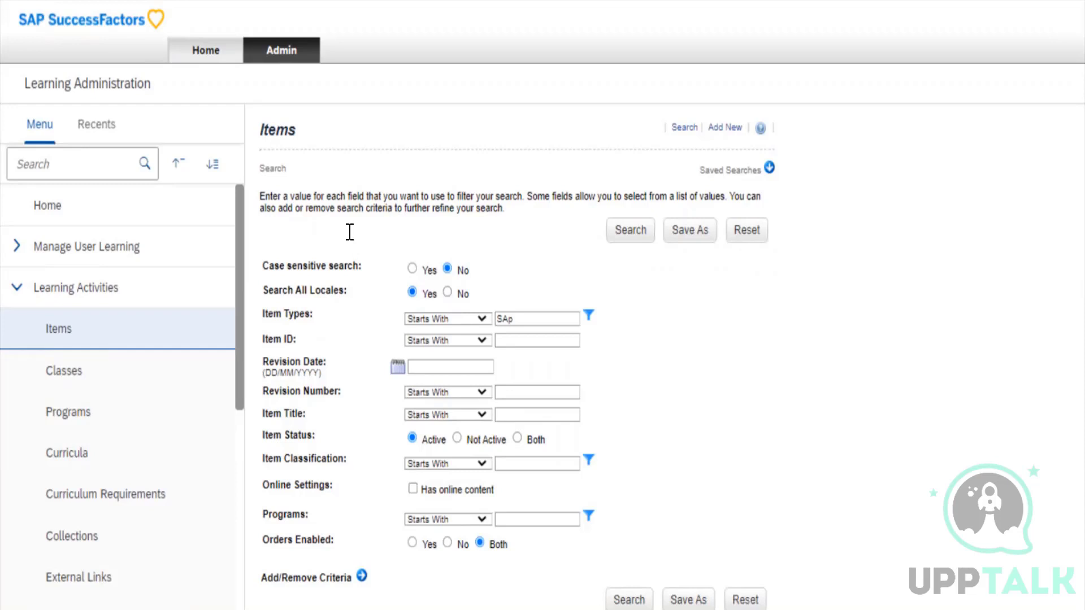
Set the Item Types search condition to Contains
click(366, 255)
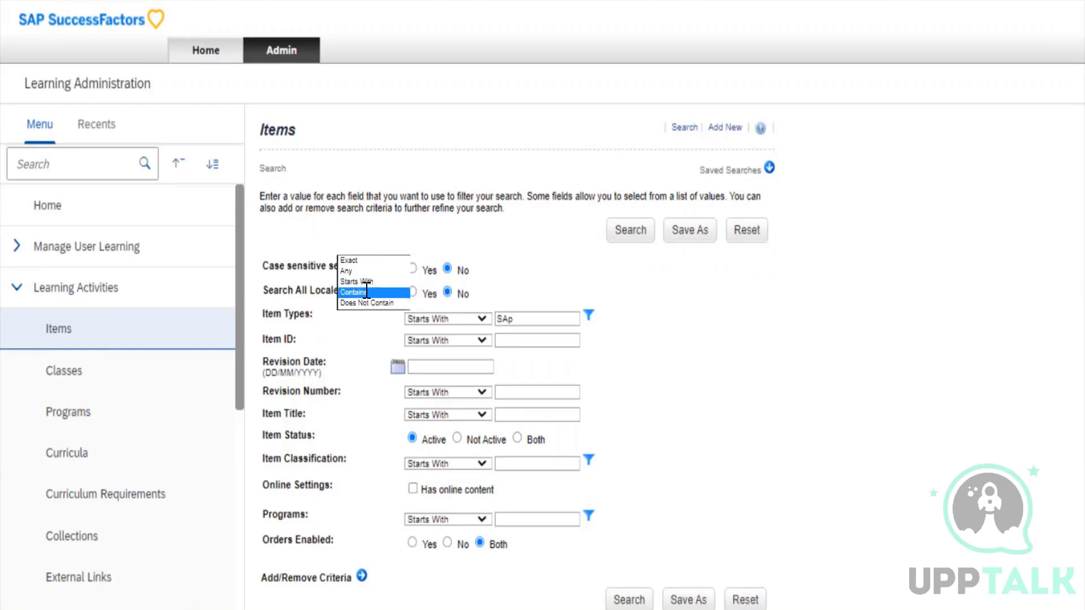
click(367, 292)
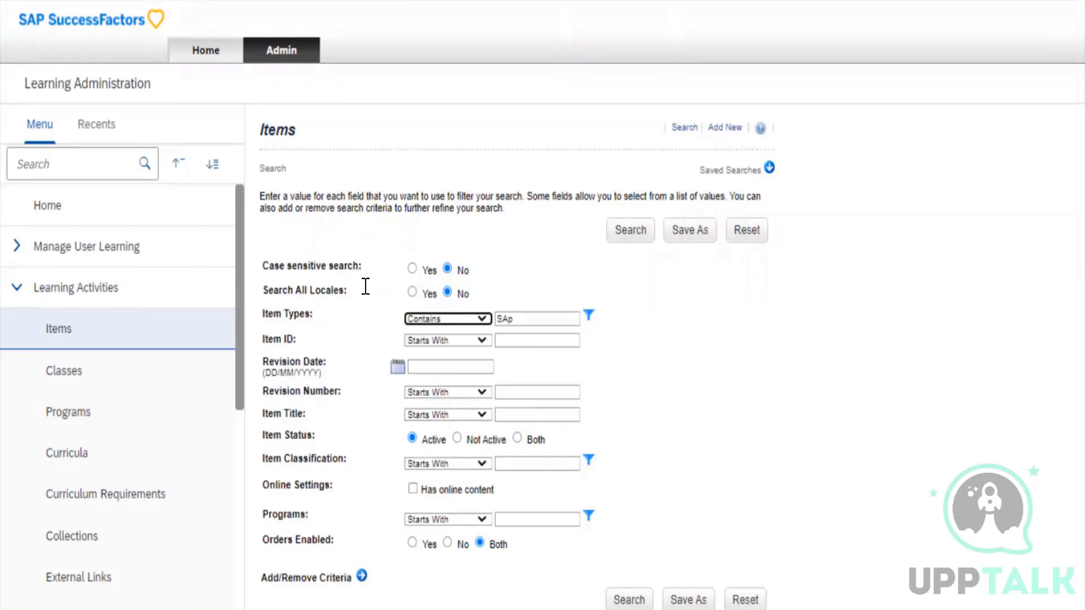
click(366, 284)
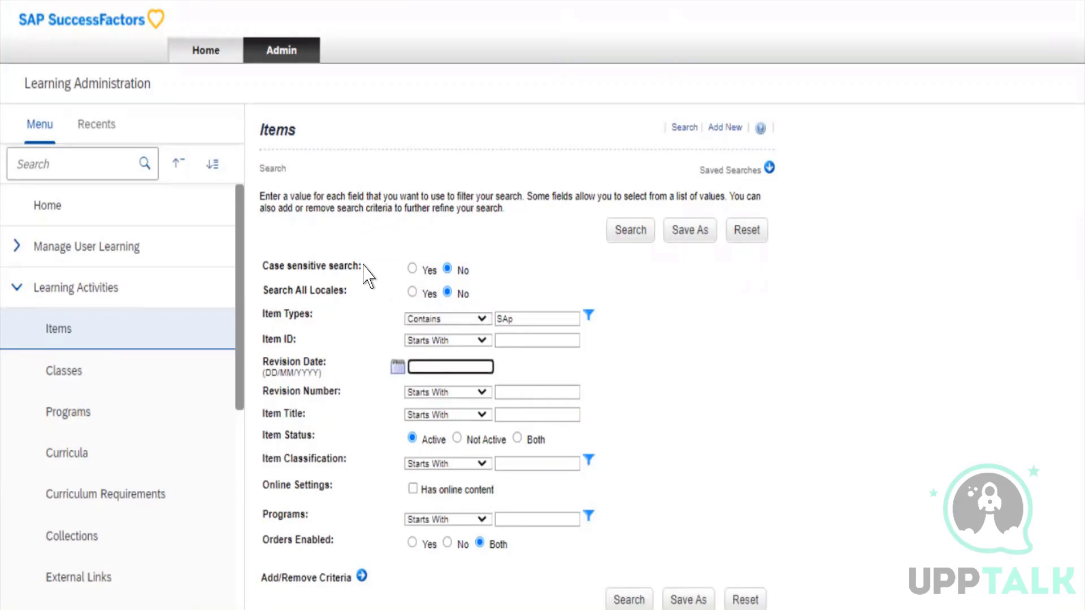
click(363, 262)
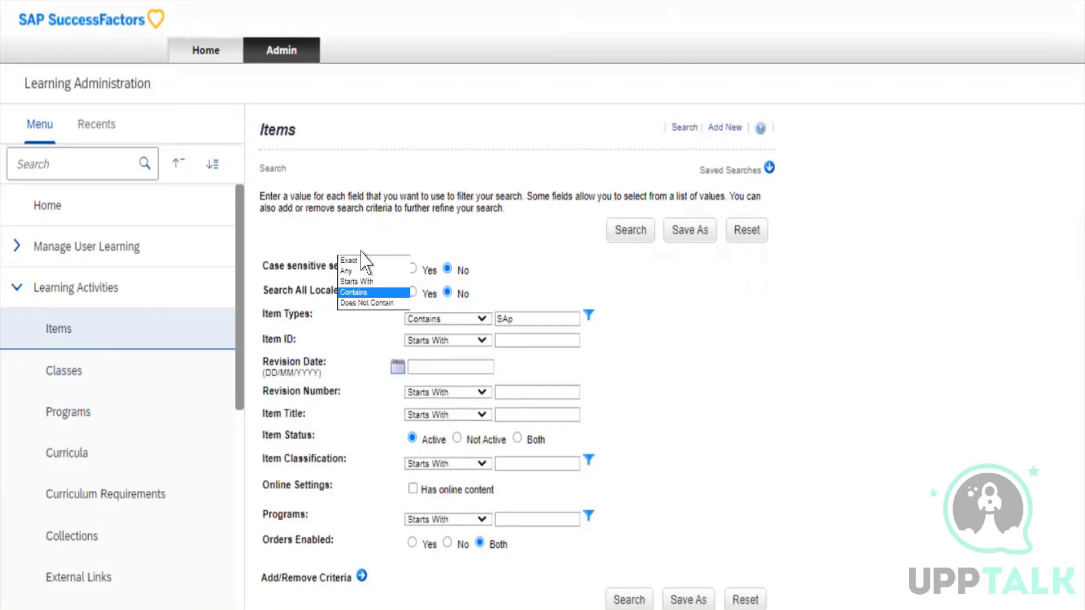
click(361, 293)
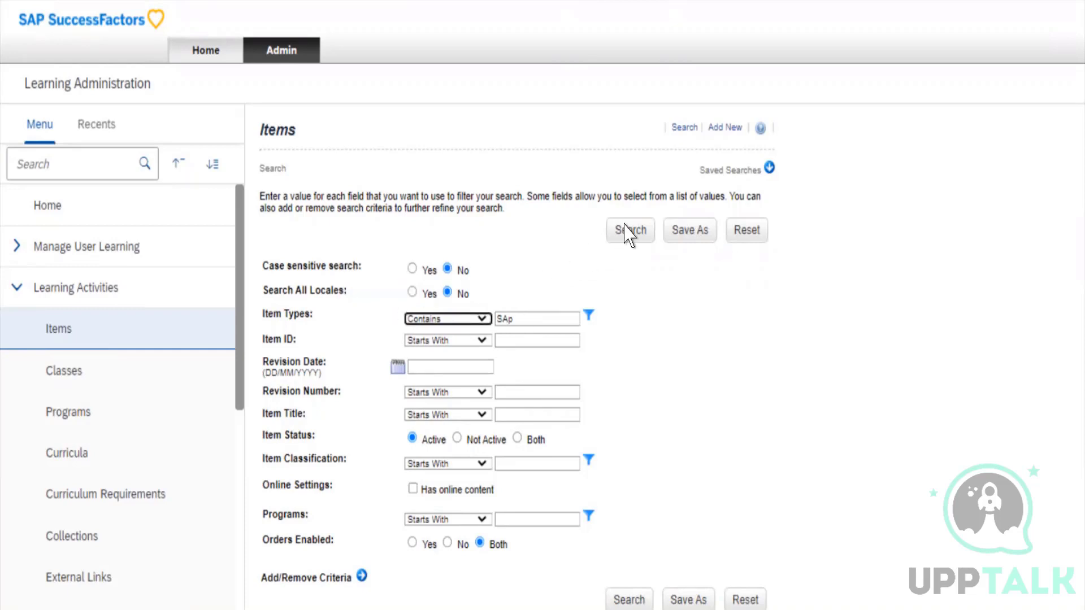
Run the item search with the current criteria
click(513, 148)
drag(396, 149, 453, 151)
click(458, 150)
double_click(625, 232)
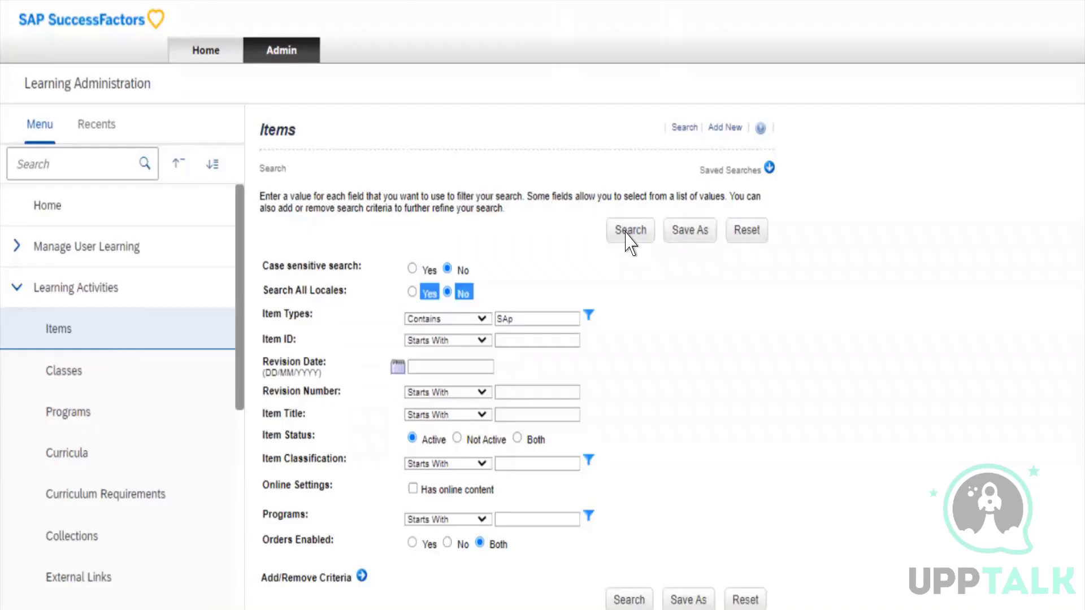
double_click(506, 149)
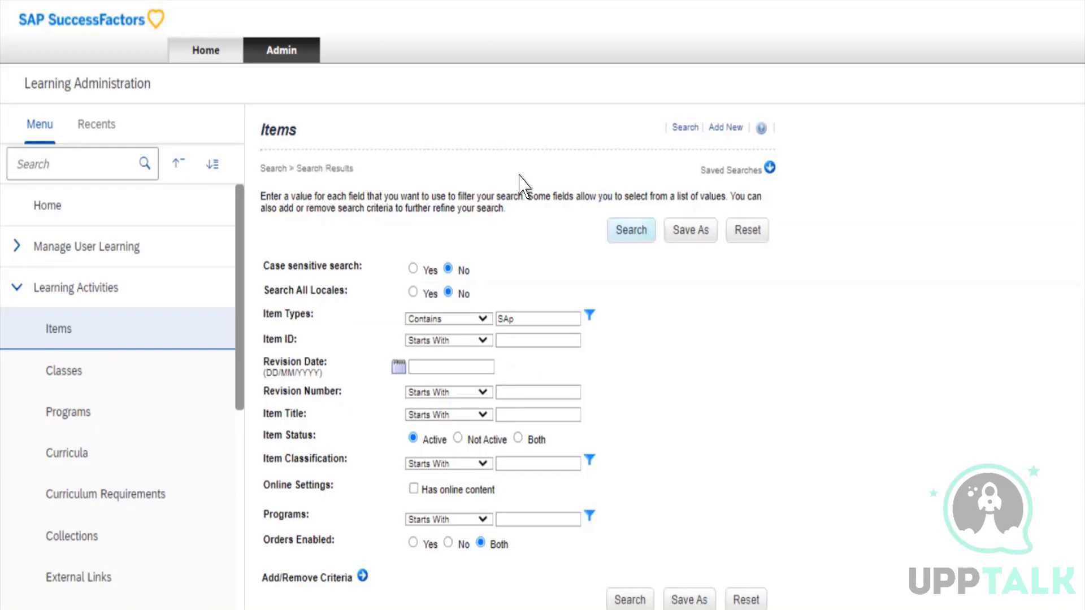
Examine the item IDs and titles in the search results against the search criteria
scroll(520, 182, down, 5)
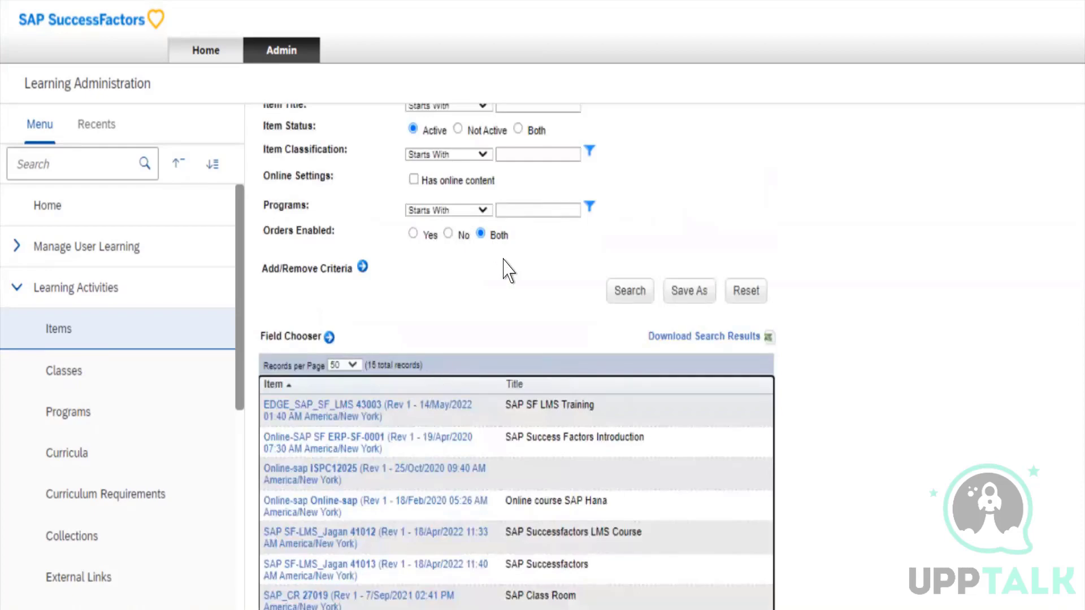
scroll(504, 266, up, 4)
scroll(473, 271, up, 1)
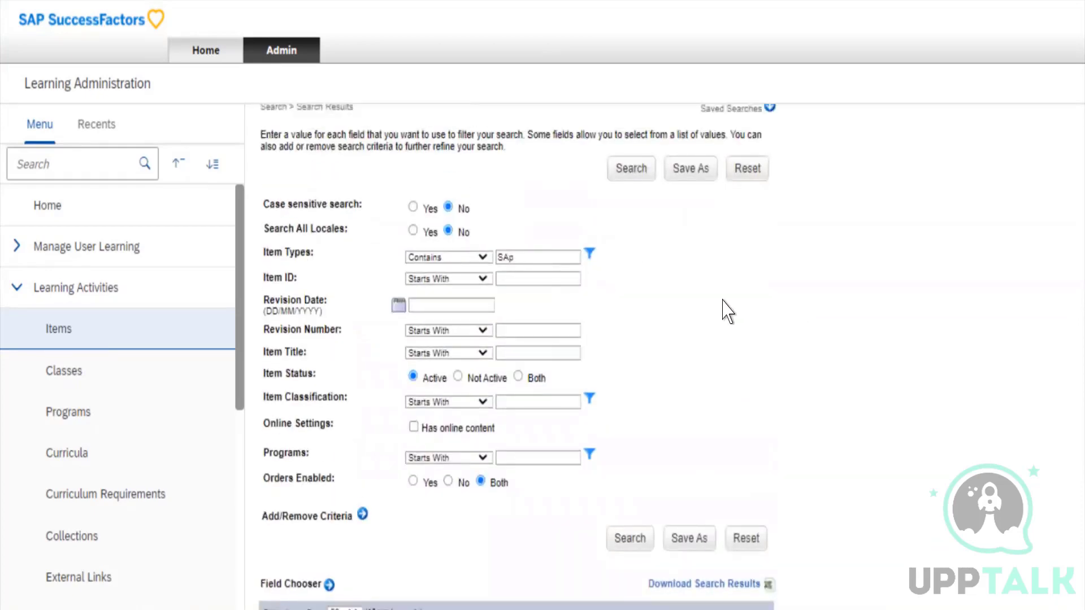
scroll(727, 311, down, 8)
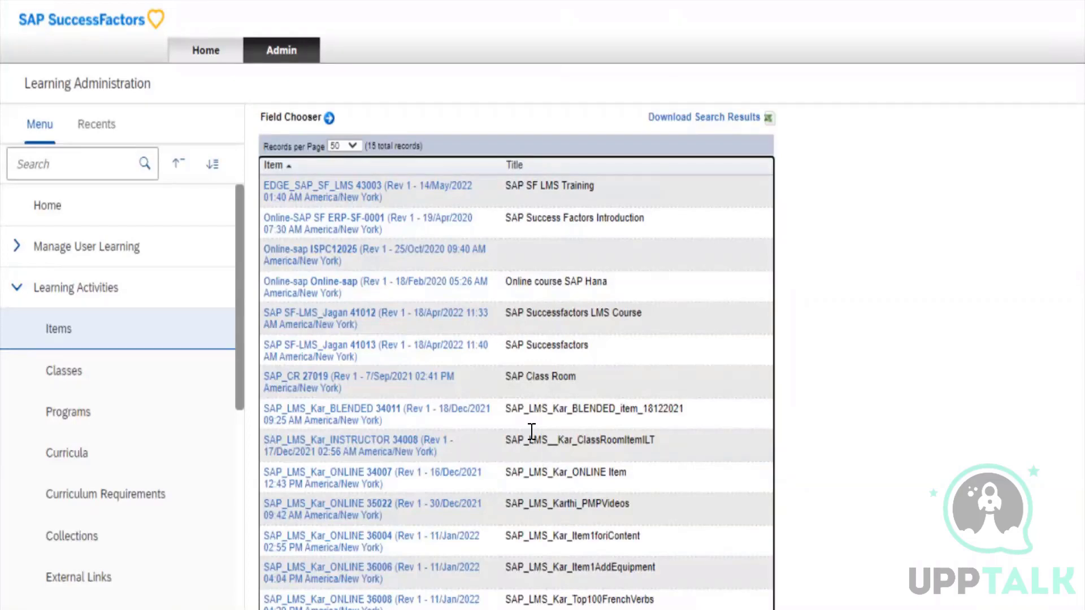
scroll(532, 432, up, 10)
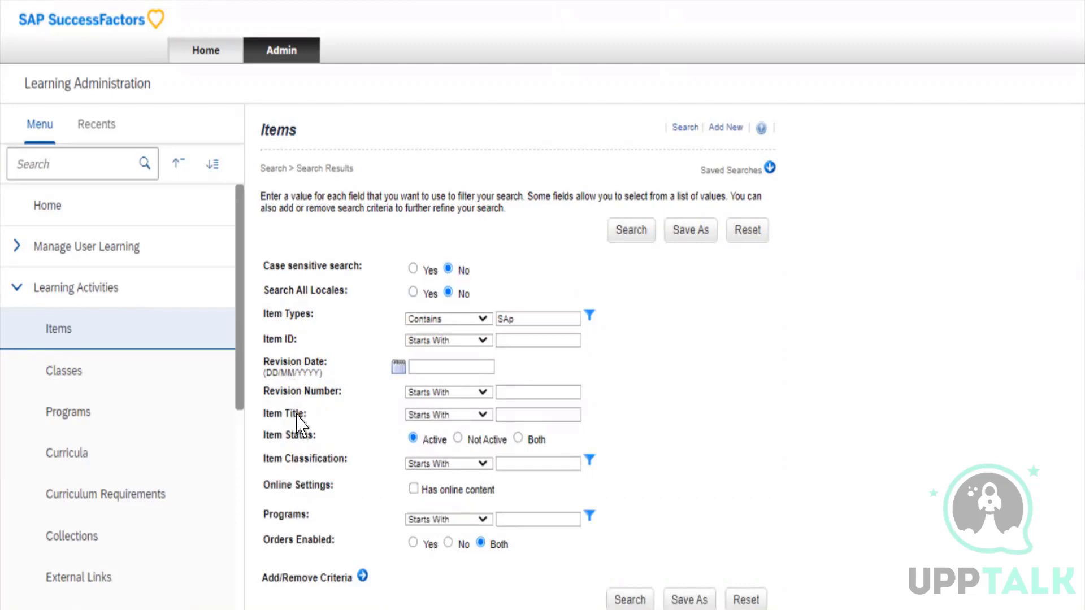
scroll(716, 504, down, 8)
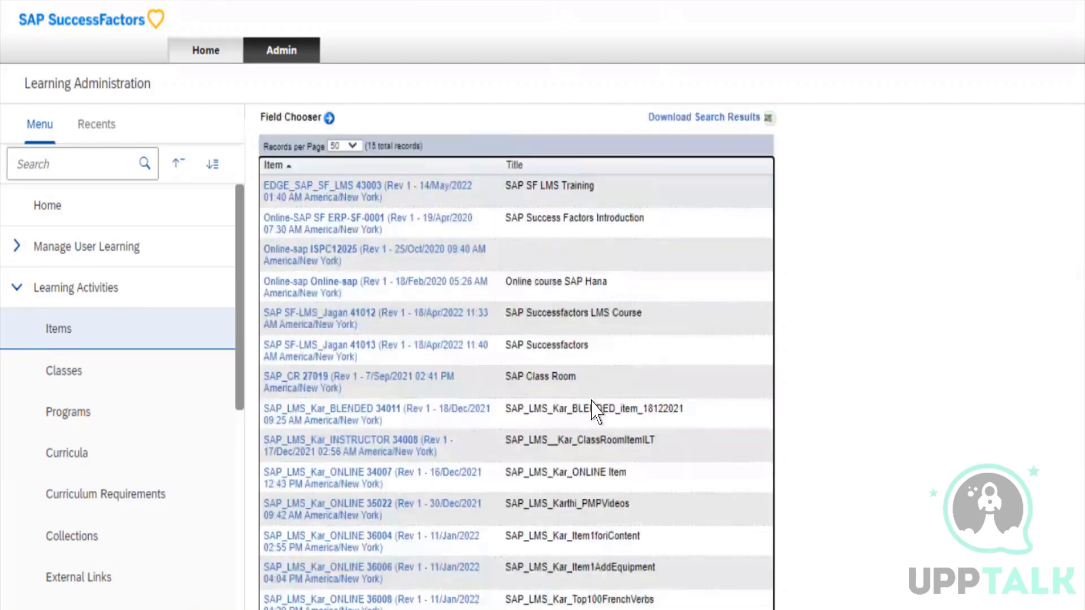
scroll(598, 470, up, 8)
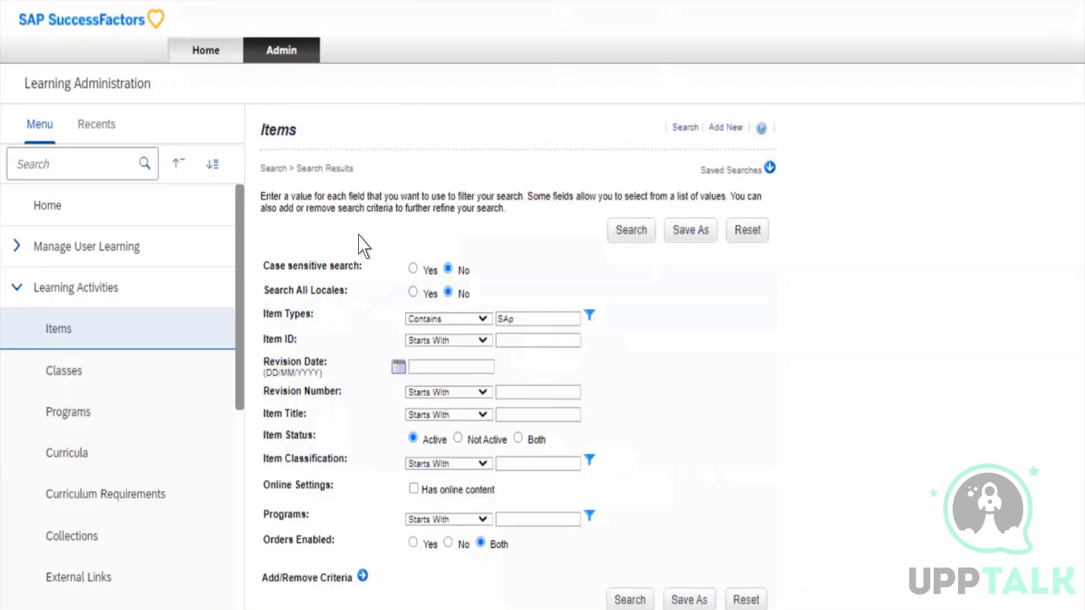
Clear the Item Types search value and set its search condition to Any
click(362, 260)
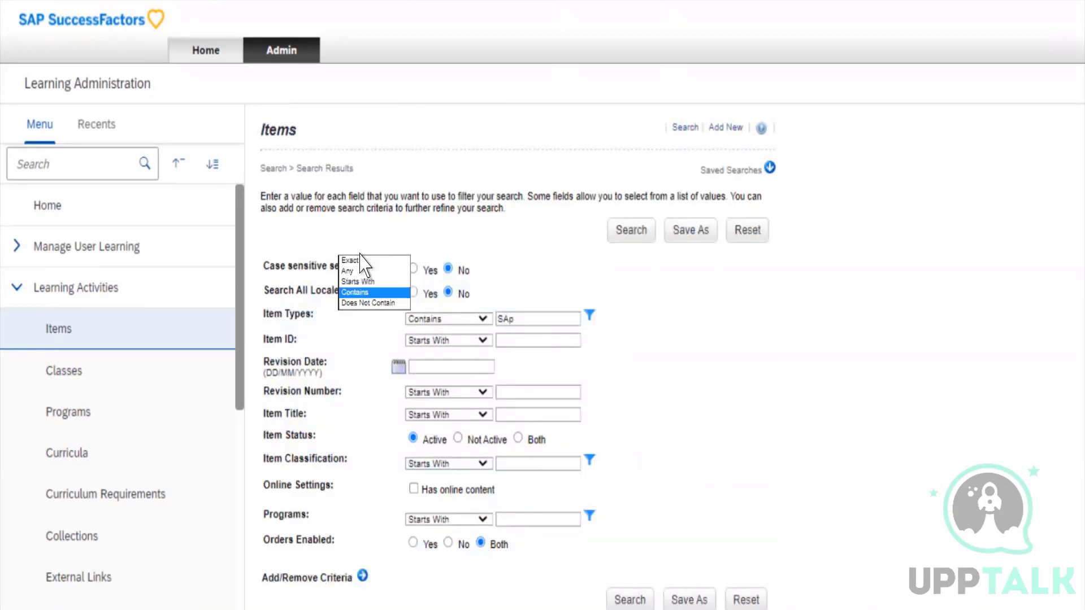
click(385, 246)
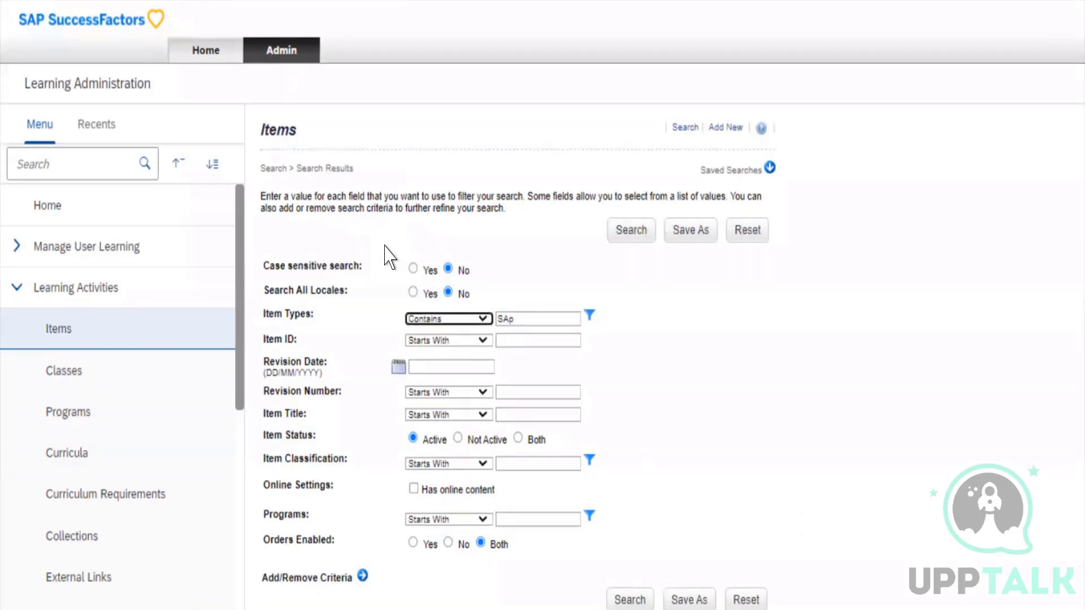
key(Tab)
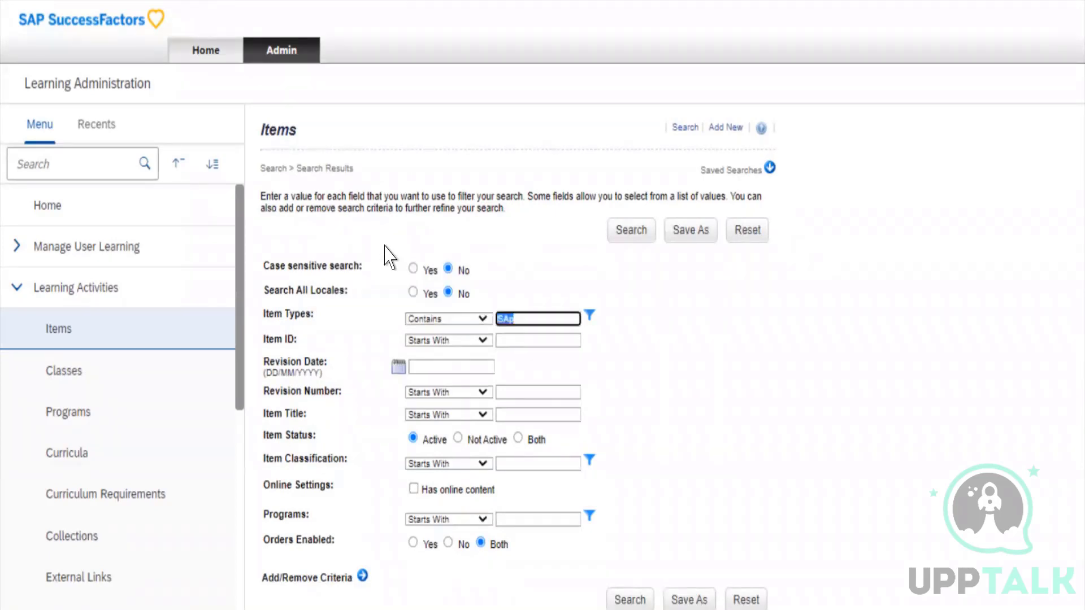
key(BackSpace)
click(360, 246)
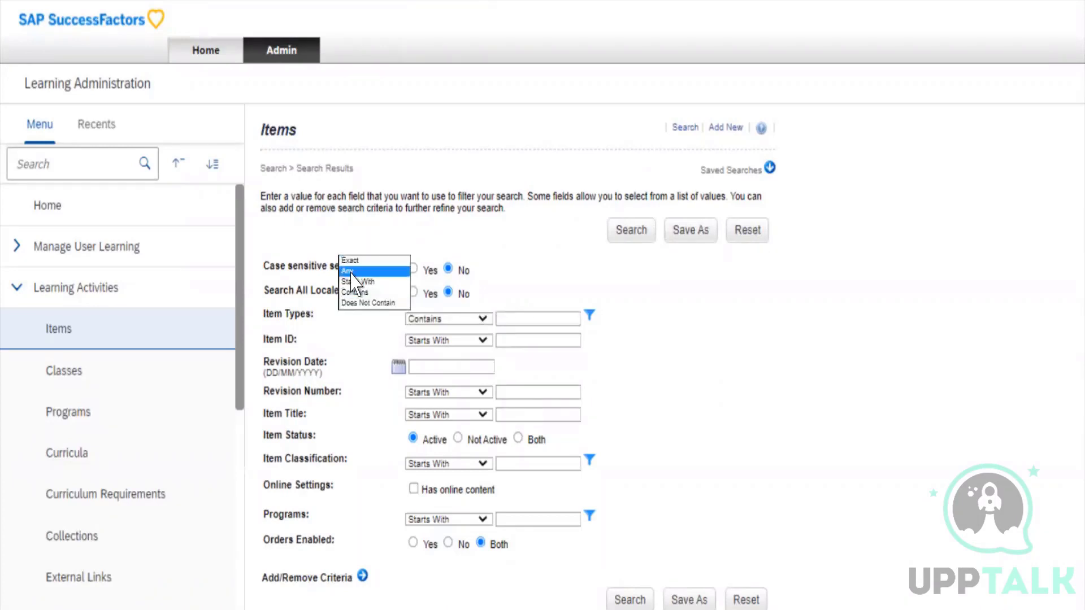
click(352, 272)
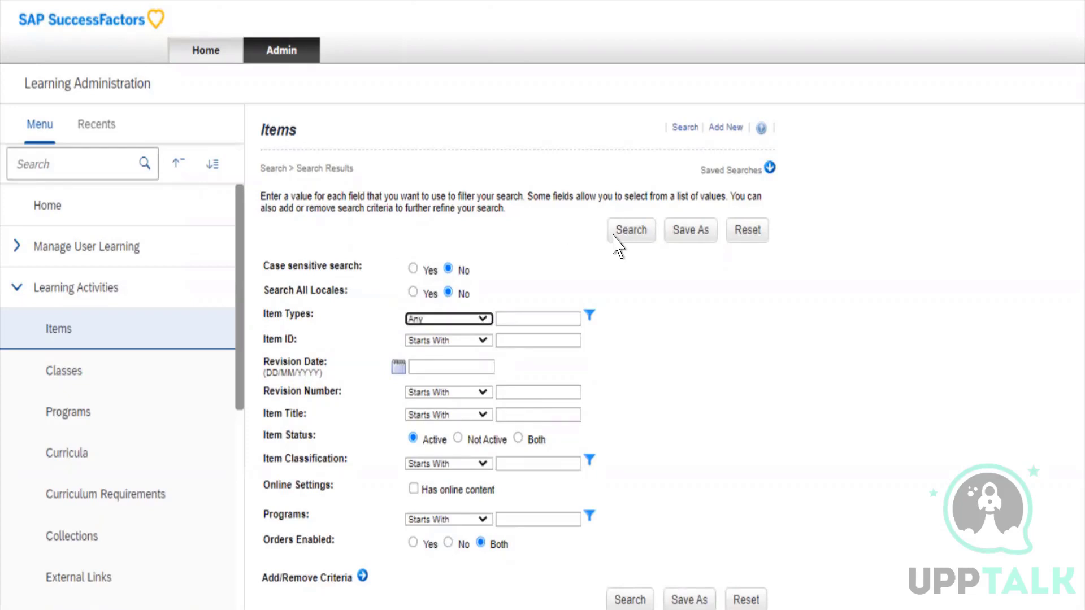
Run the item search across all item types
click(490, 198)
double_click(471, 195)
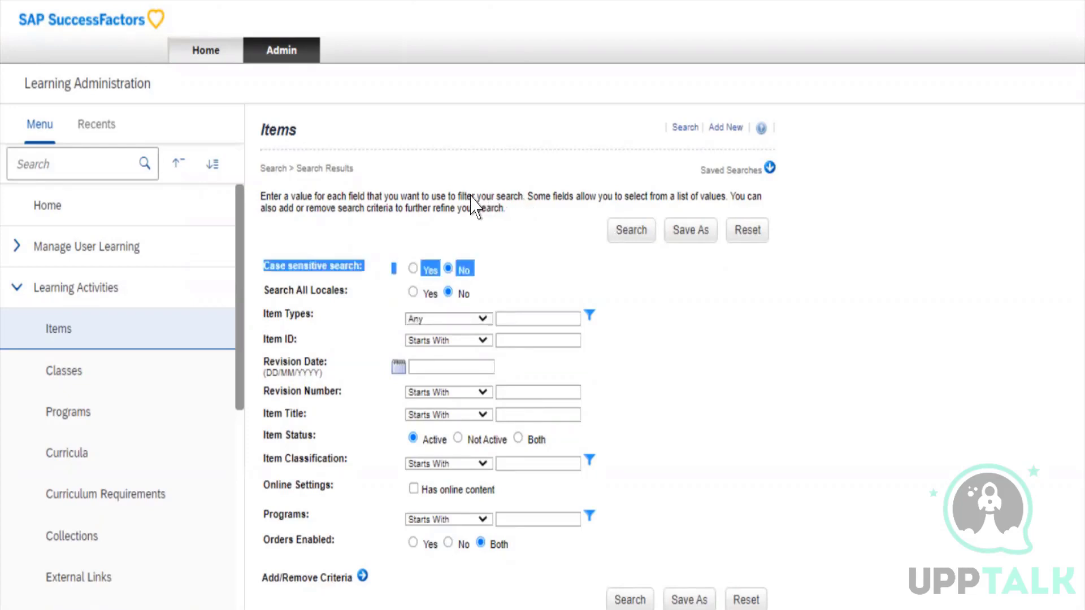
click(476, 189)
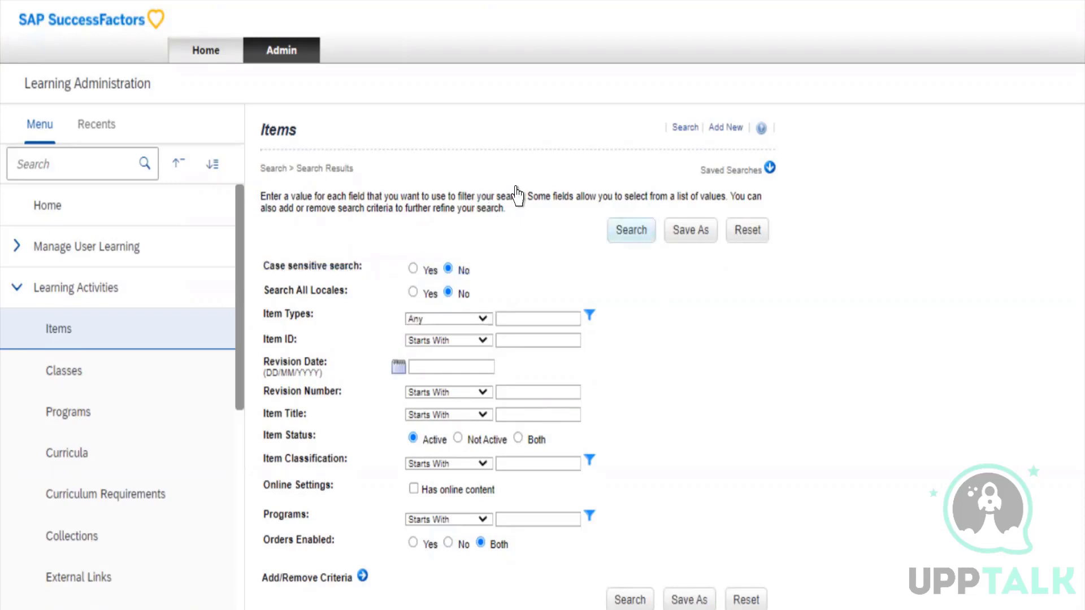
key(Tab)
key(Return)
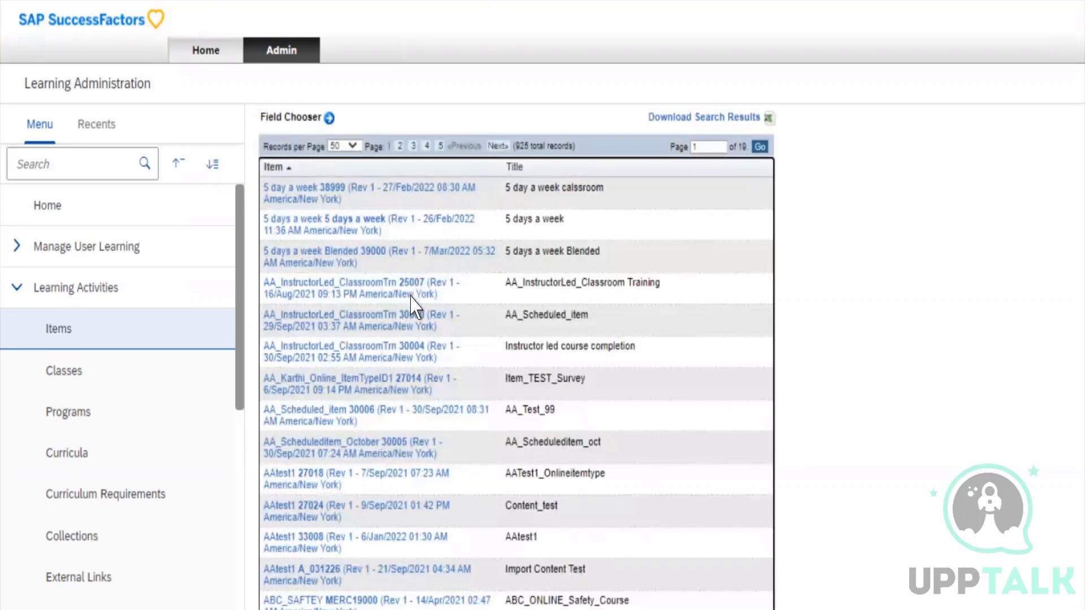
Look through the listed items, their titles and the record and page controls of the search results
scroll(428, 377, down, 4)
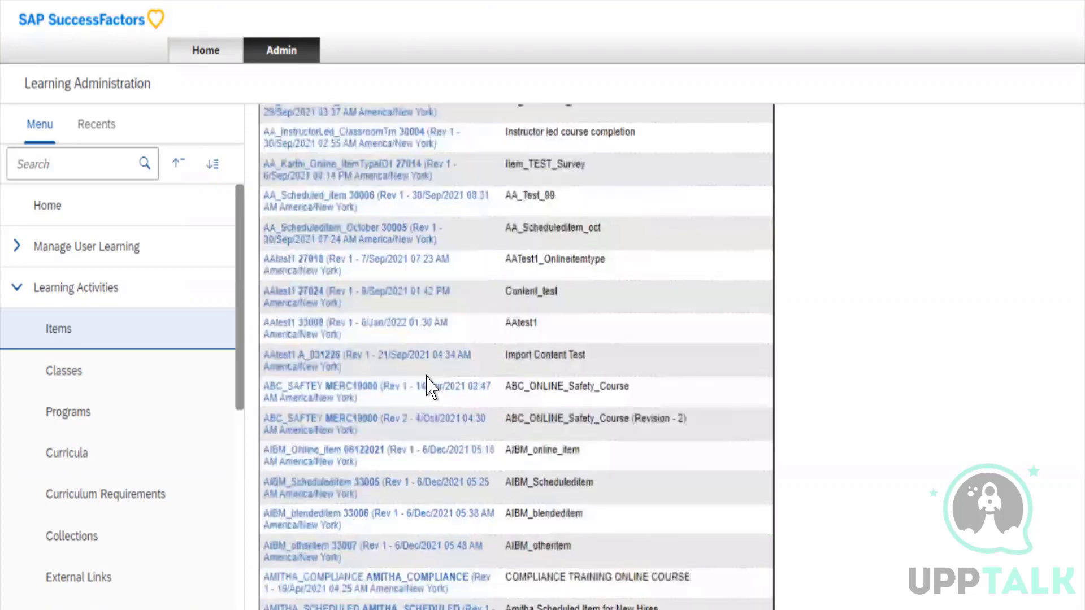
scroll(428, 377, up, 9)
scroll(428, 388, down, 4)
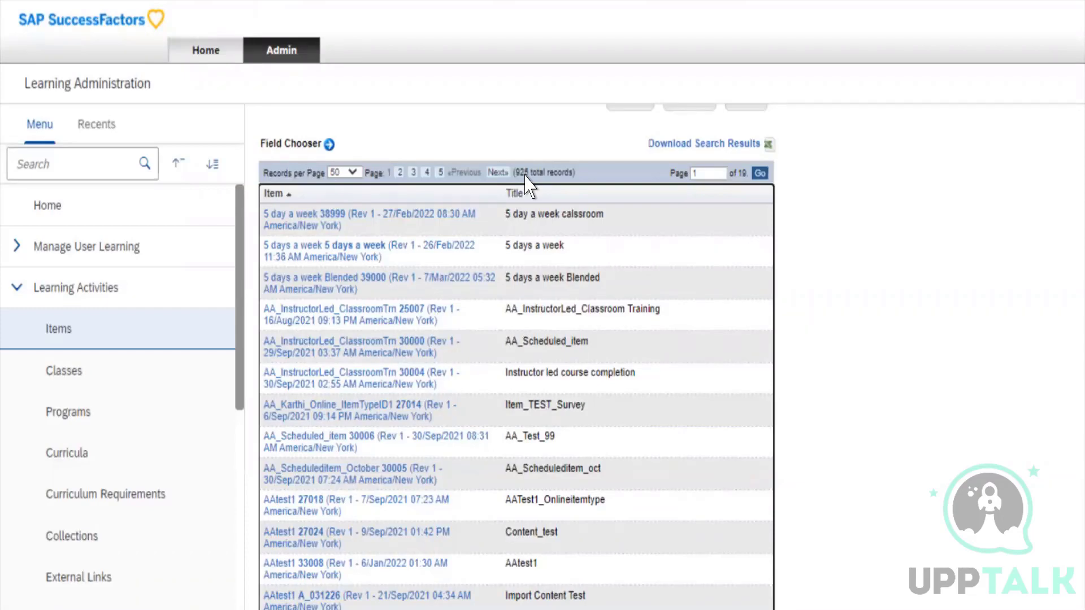
scroll(529, 183, up, 3)
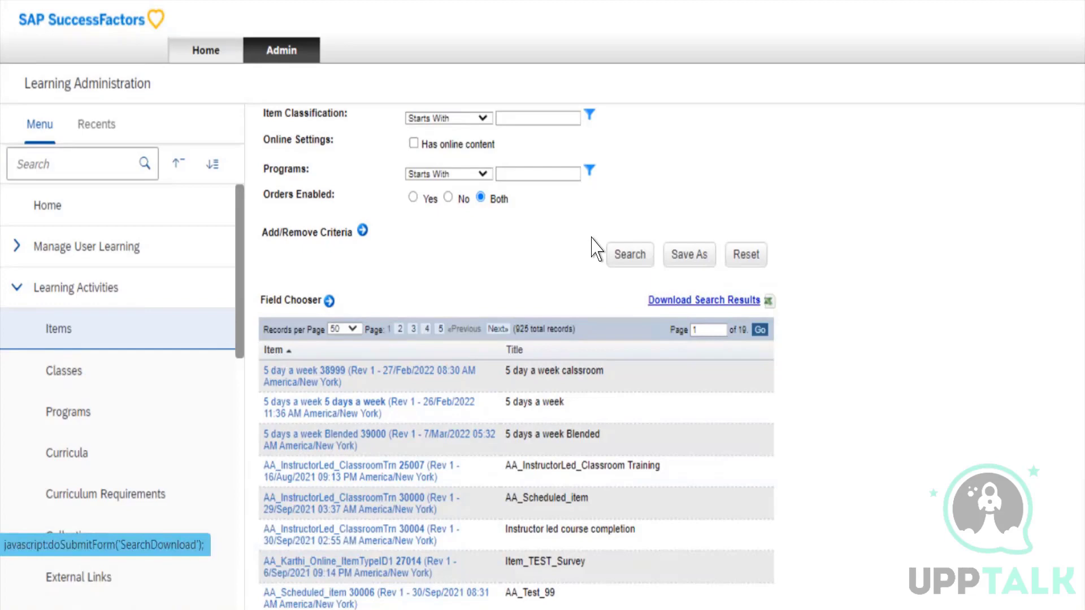
scroll(534, 268, down, 10)
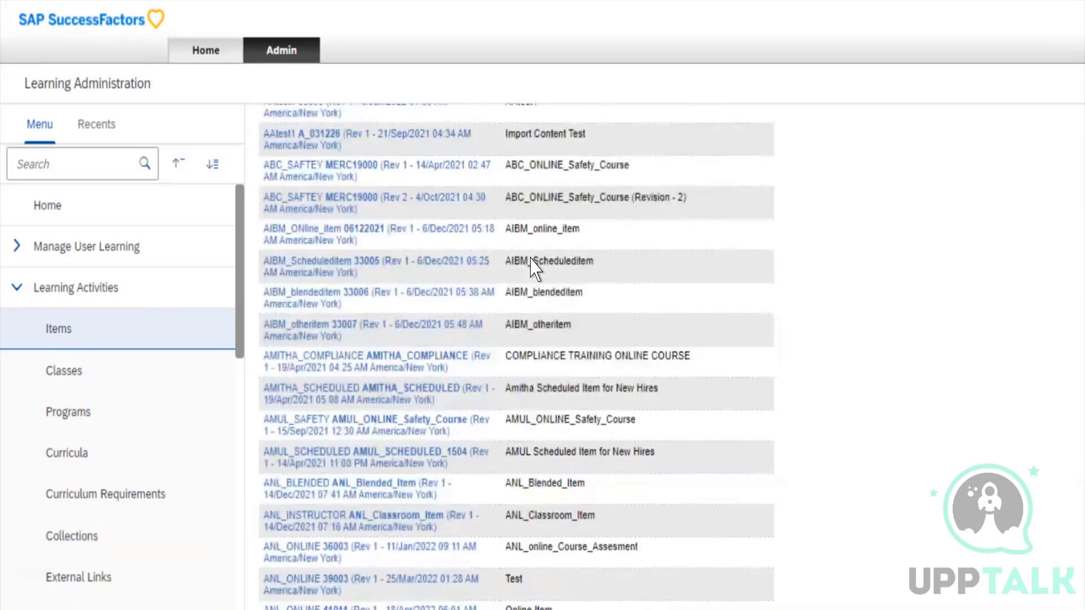
scroll(534, 268, up, 15)
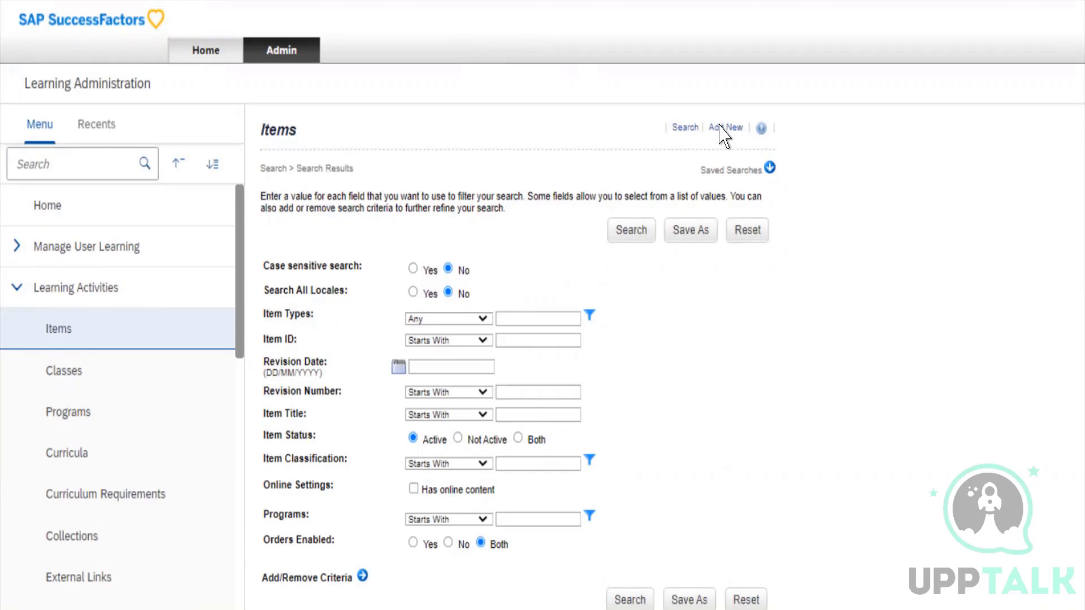
Start adding a new learning item
click(602, 97)
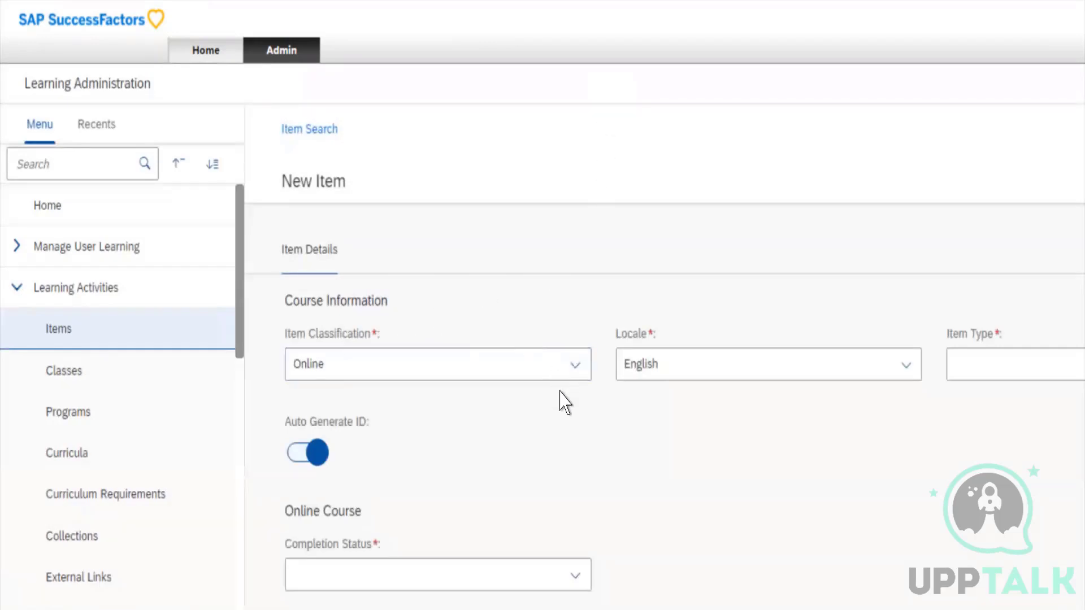
Examine the New Item form's sections, from Course Information through Registration Settings, Assignments and Custom Fields to Administrative Use Only
scroll(561, 392, down, 15)
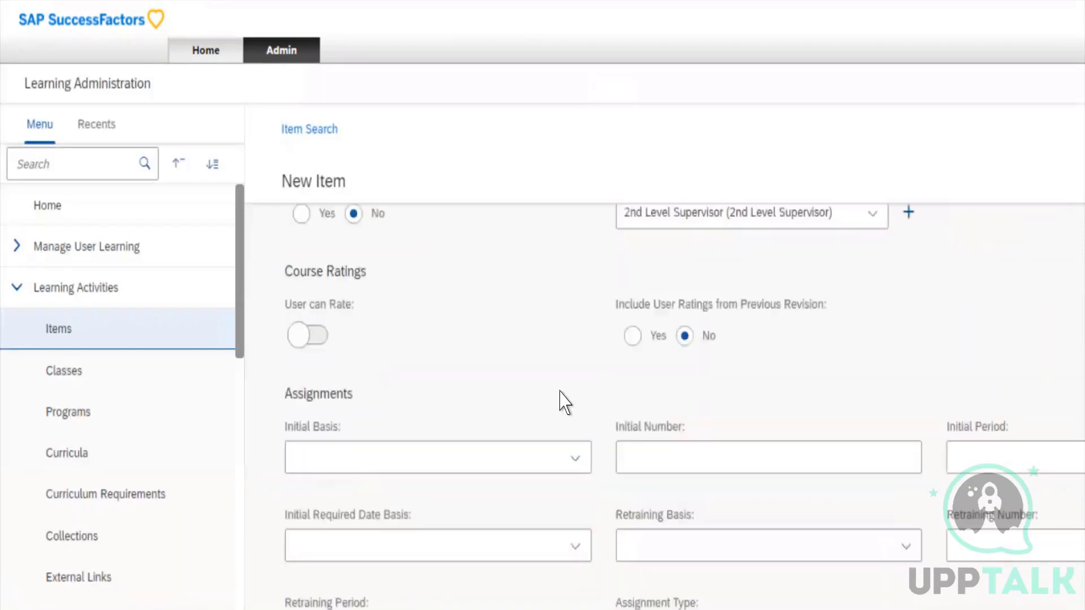
scroll(561, 392, down, 10)
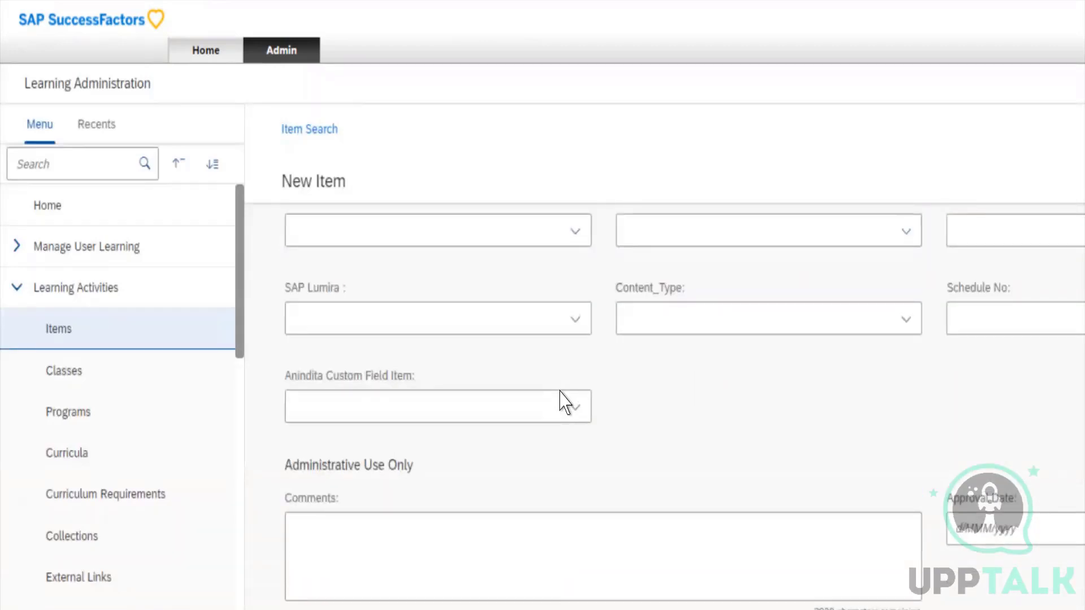
scroll(561, 403, up, 15)
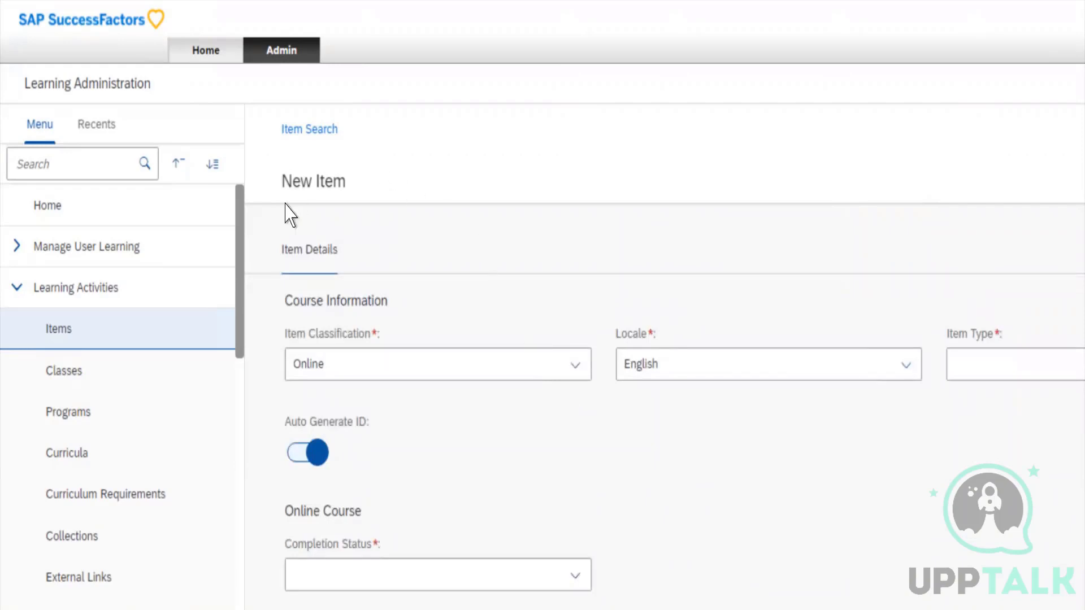
scroll(526, 438, down, 6)
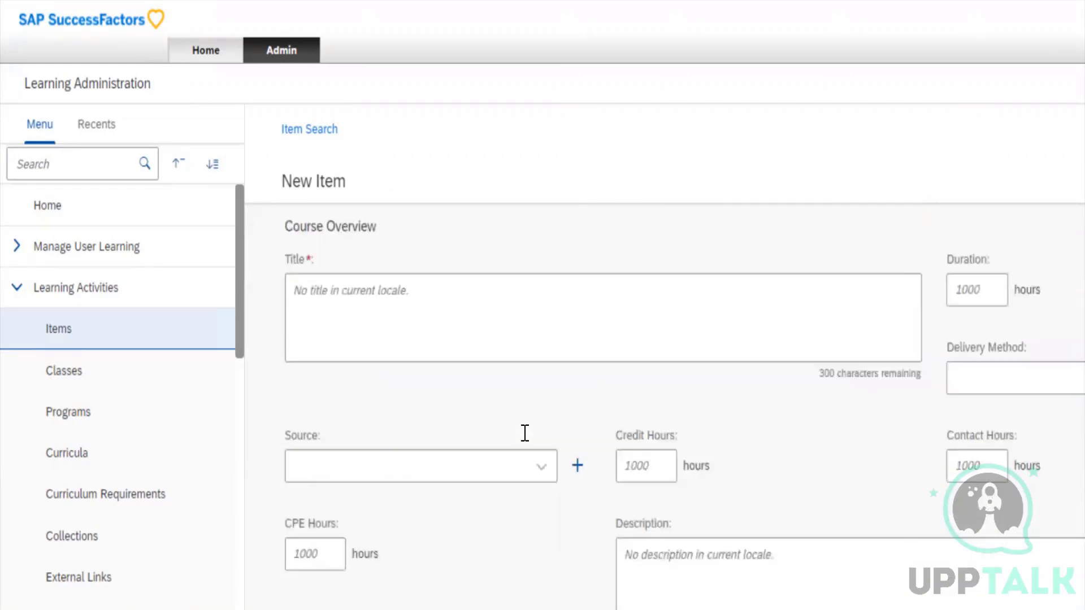
scroll(525, 433, down, 8)
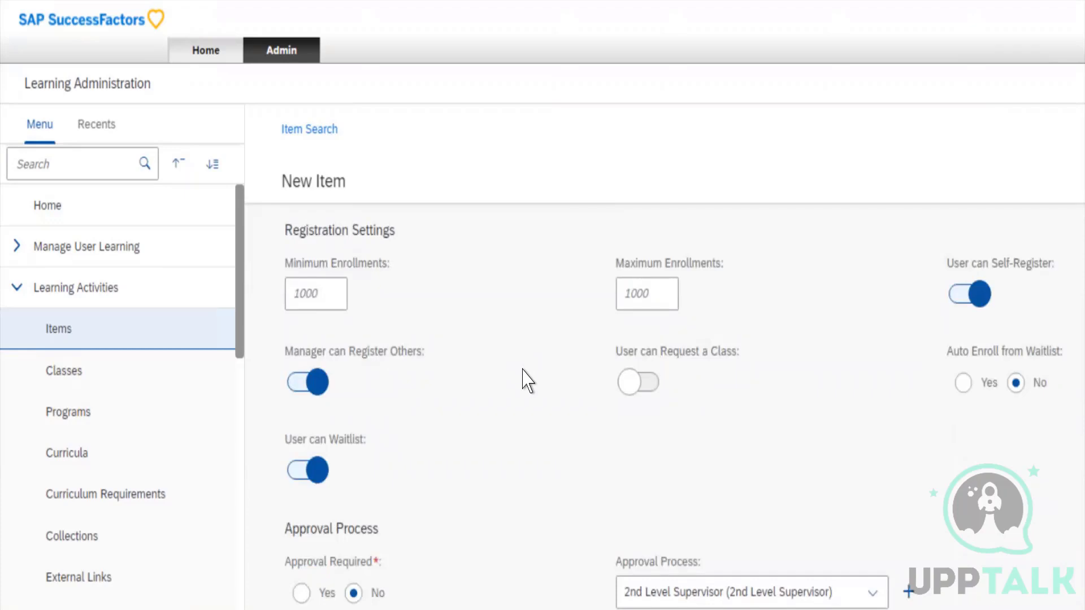
scroll(525, 382, down, 15)
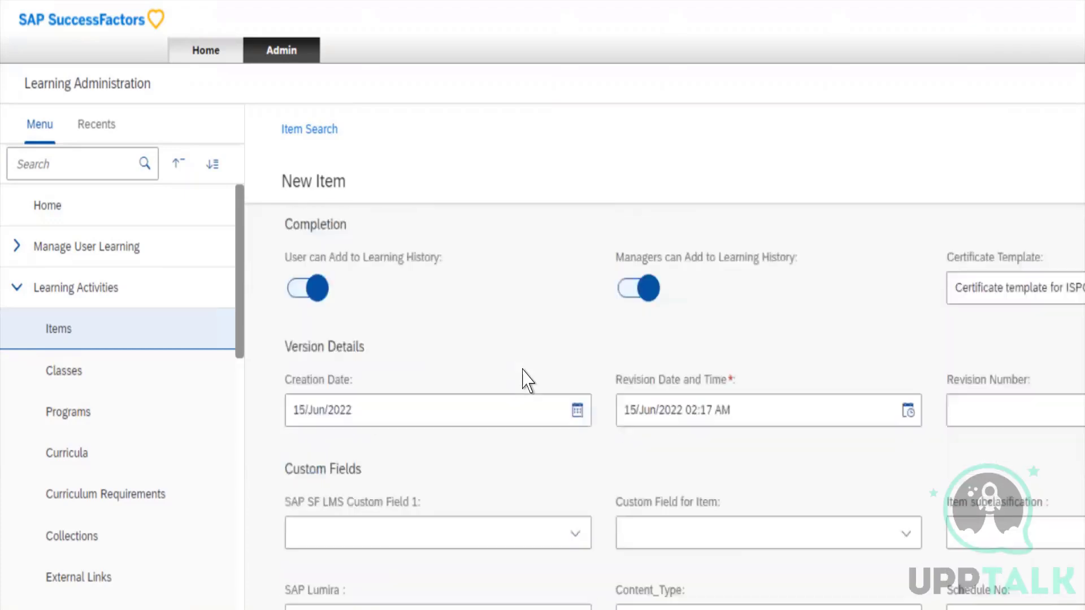
scroll(526, 381, up, 3)
scroll(525, 380, up, 3)
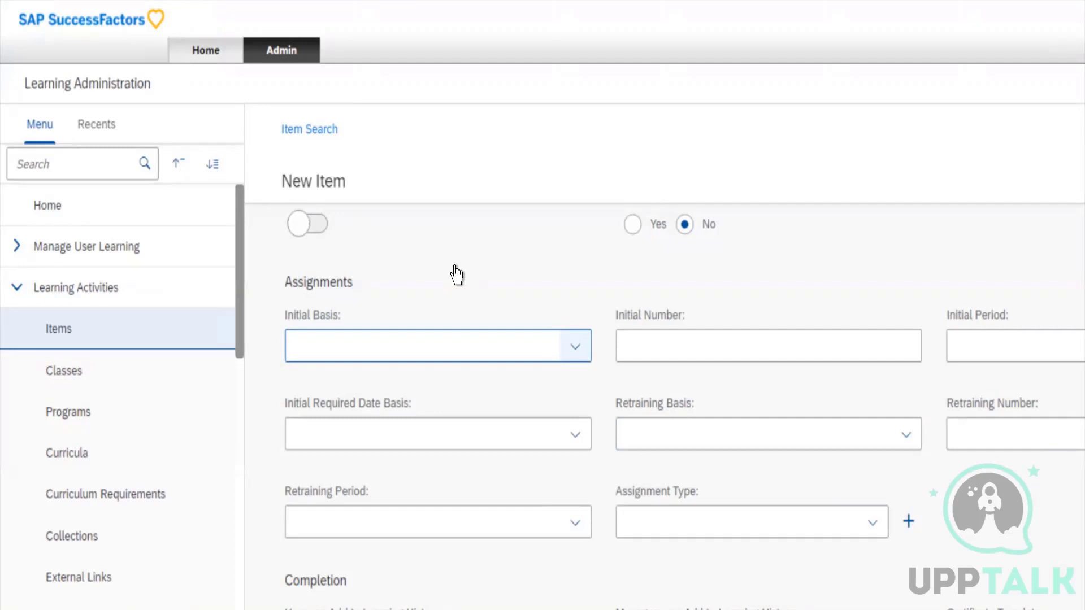
key(Tab)
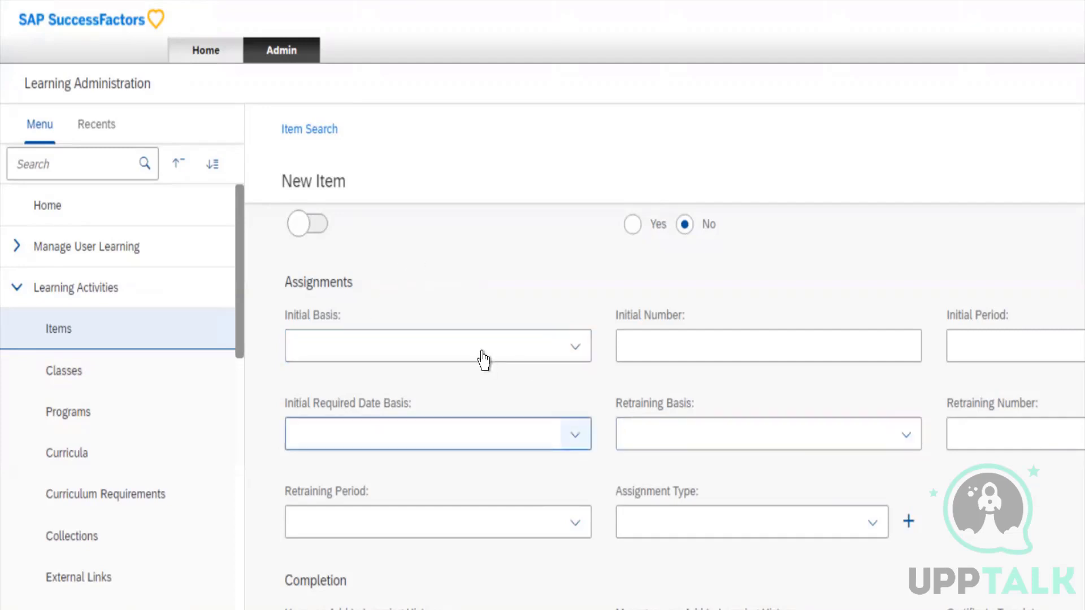
scroll(483, 360, up, 15)
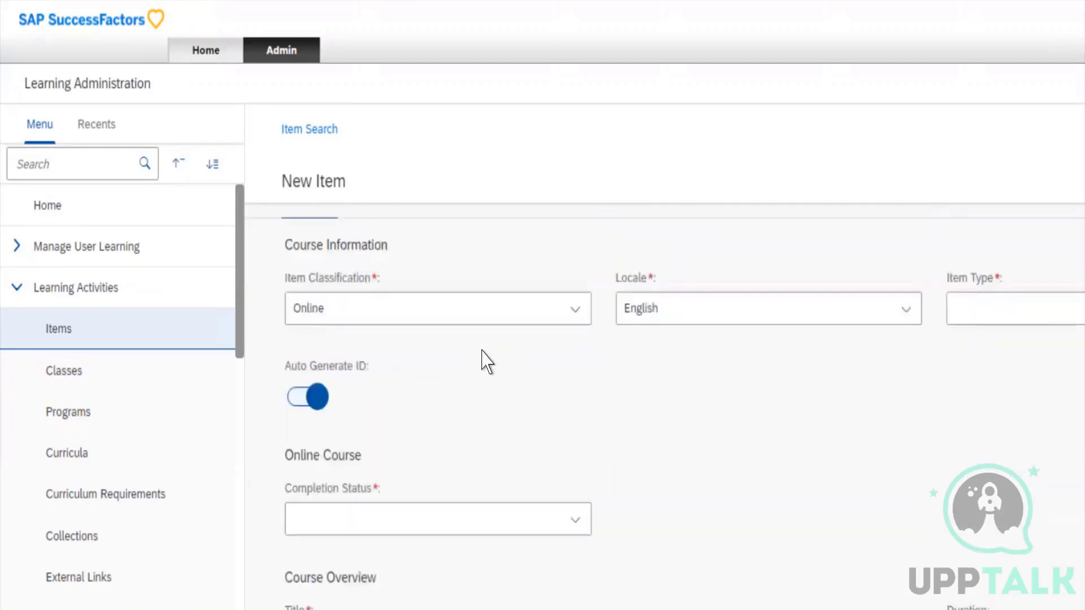
scroll(483, 360, up, 1)
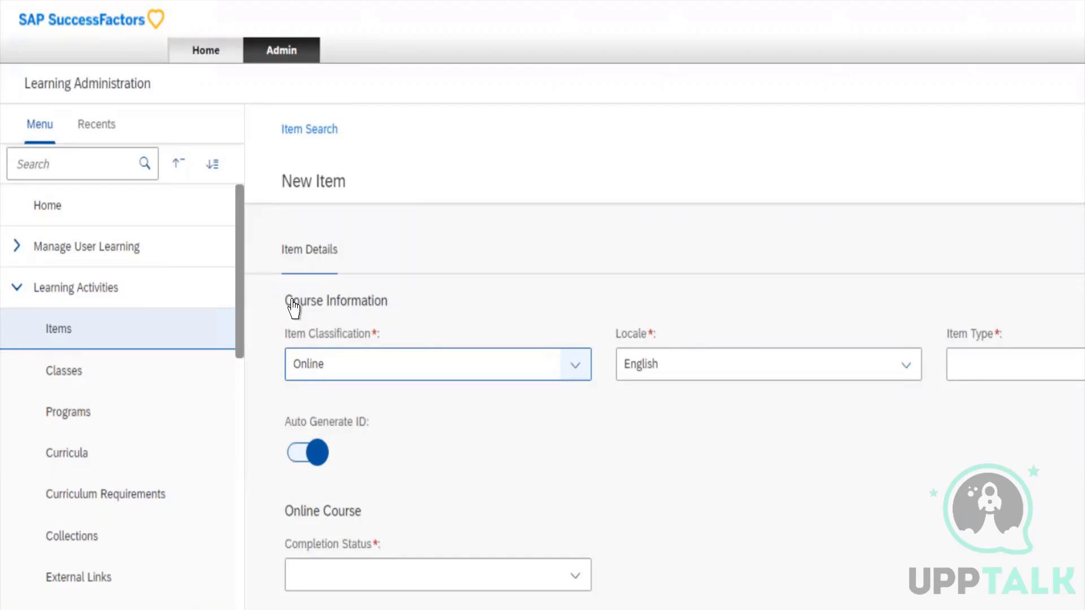
Switch the new item's Item Classification to Instructor-Led and return it to Online
click(353, 365)
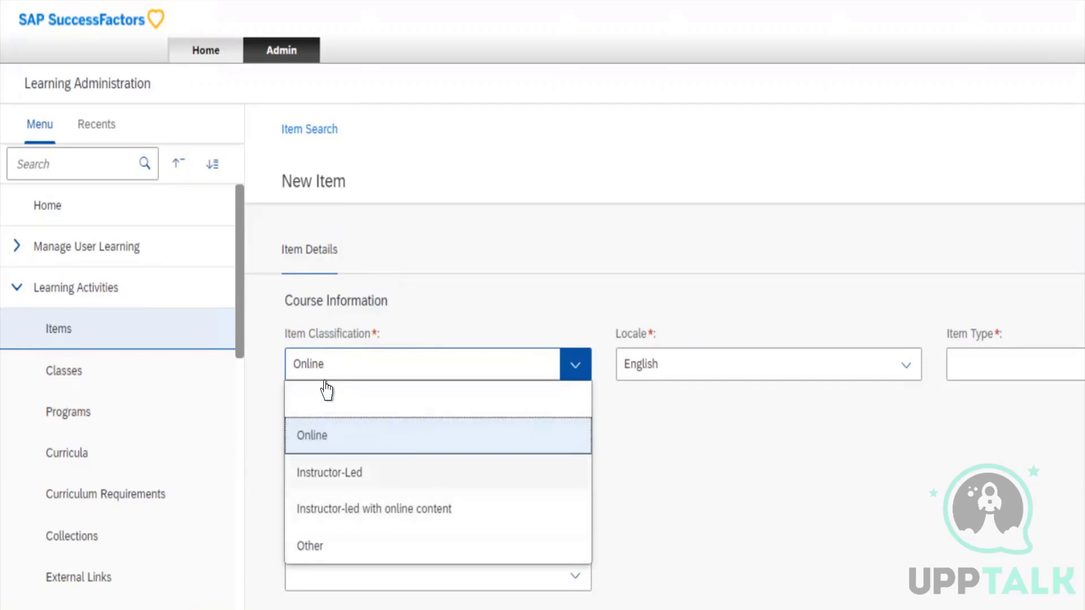
click(319, 472)
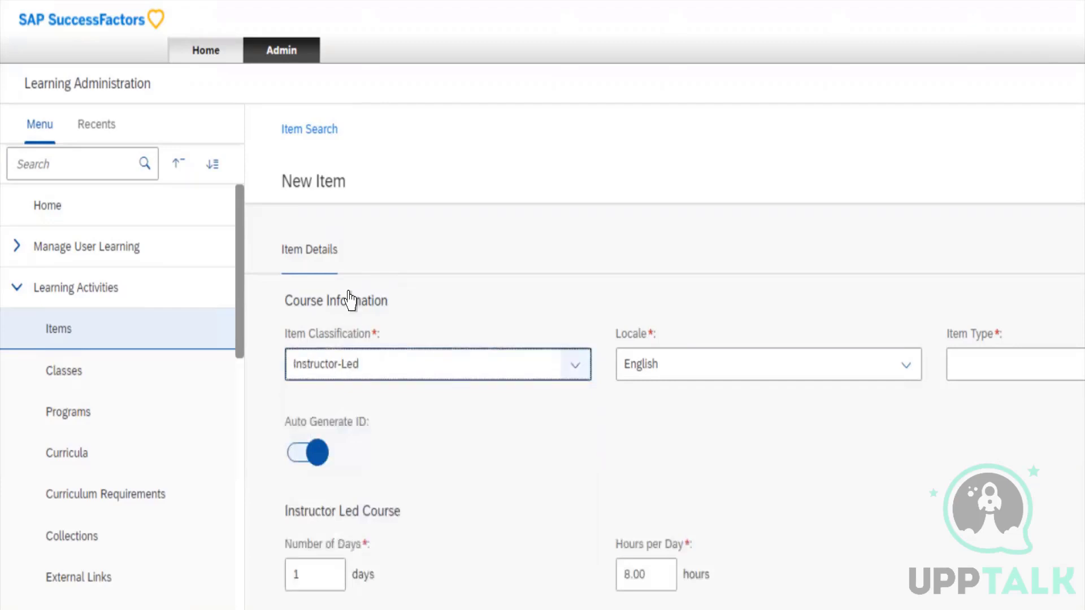
click(350, 364)
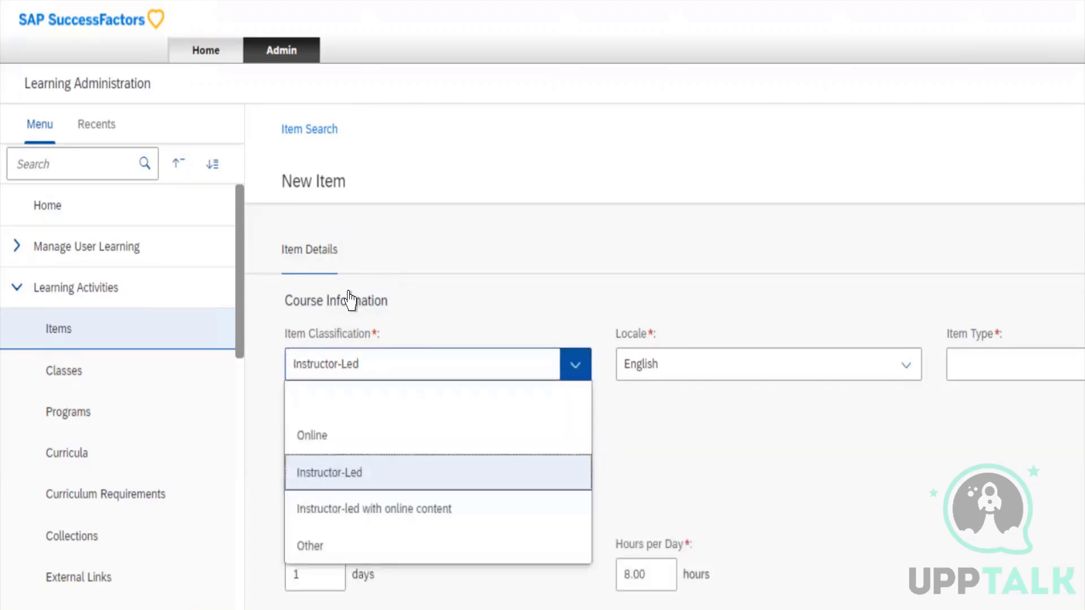
key(Down)
key(Up)
key(Up)
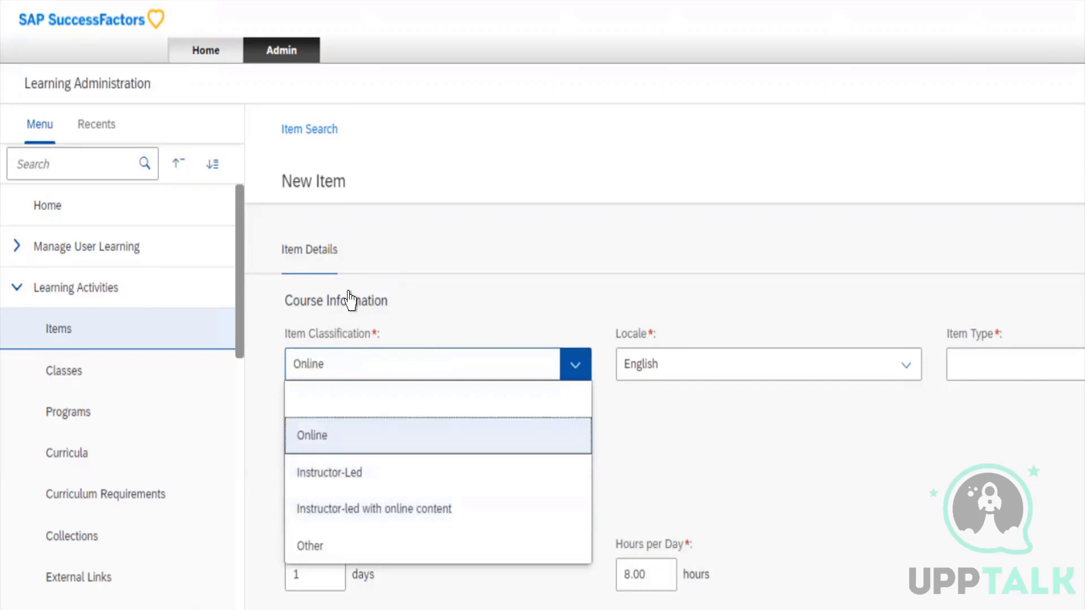
key(Return)
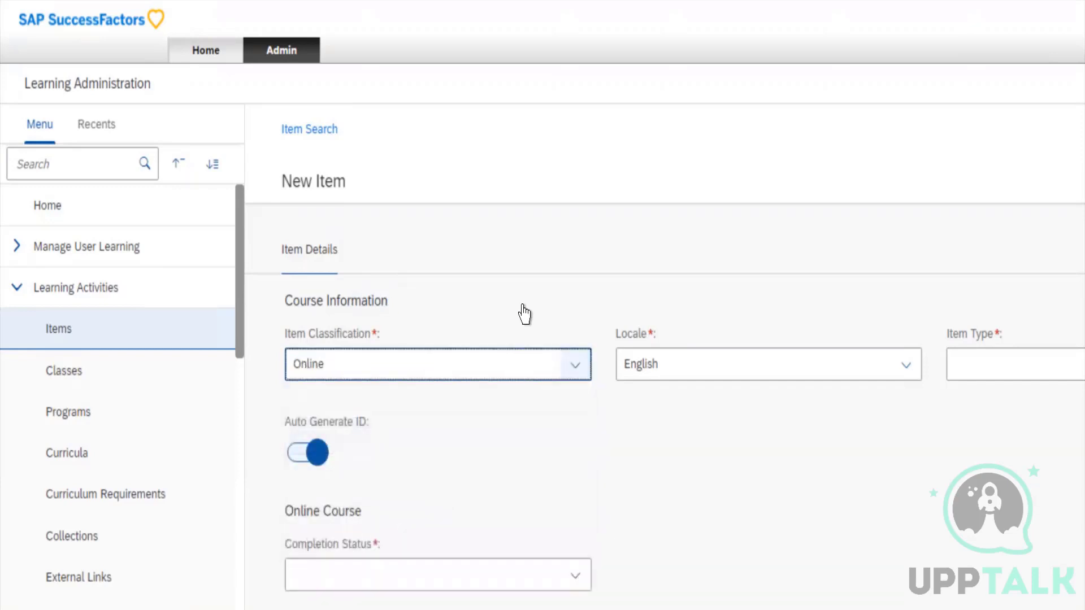
Select English as the new item's Locale
key(Tab)
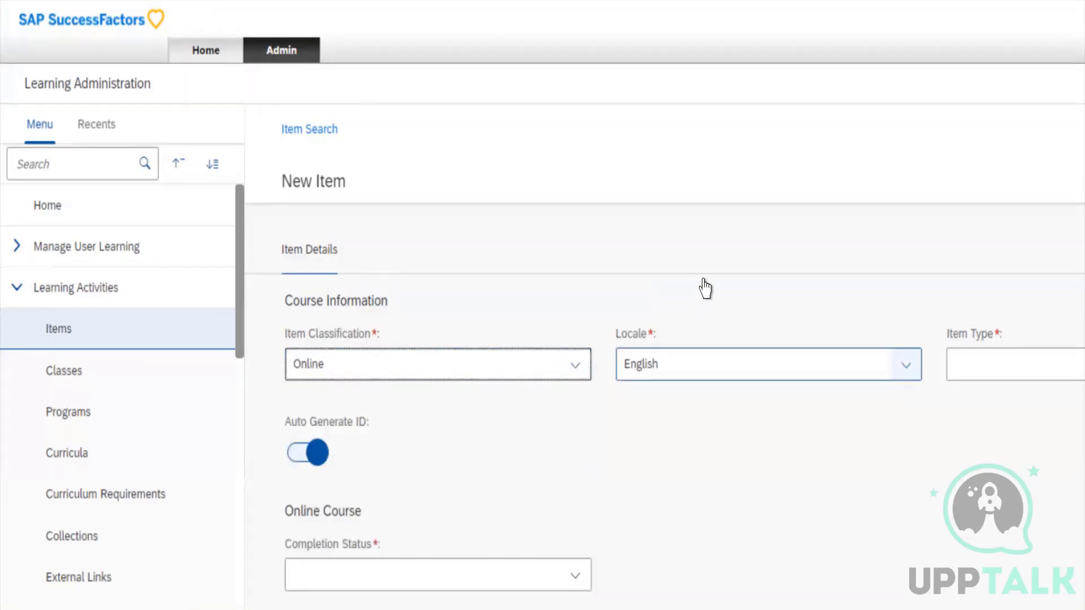
key(alt+Down)
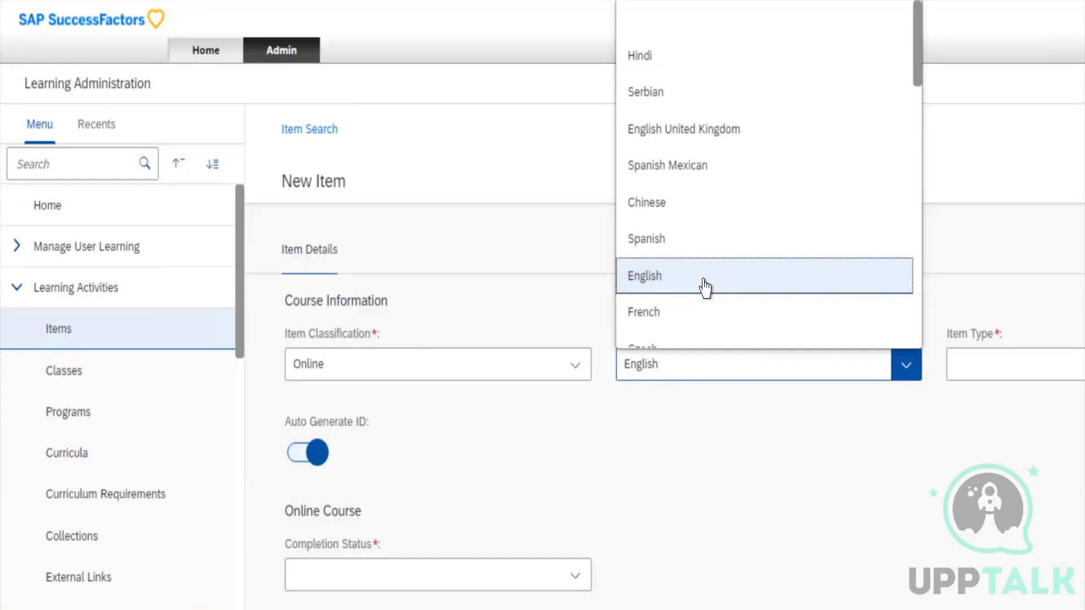
click(705, 289)
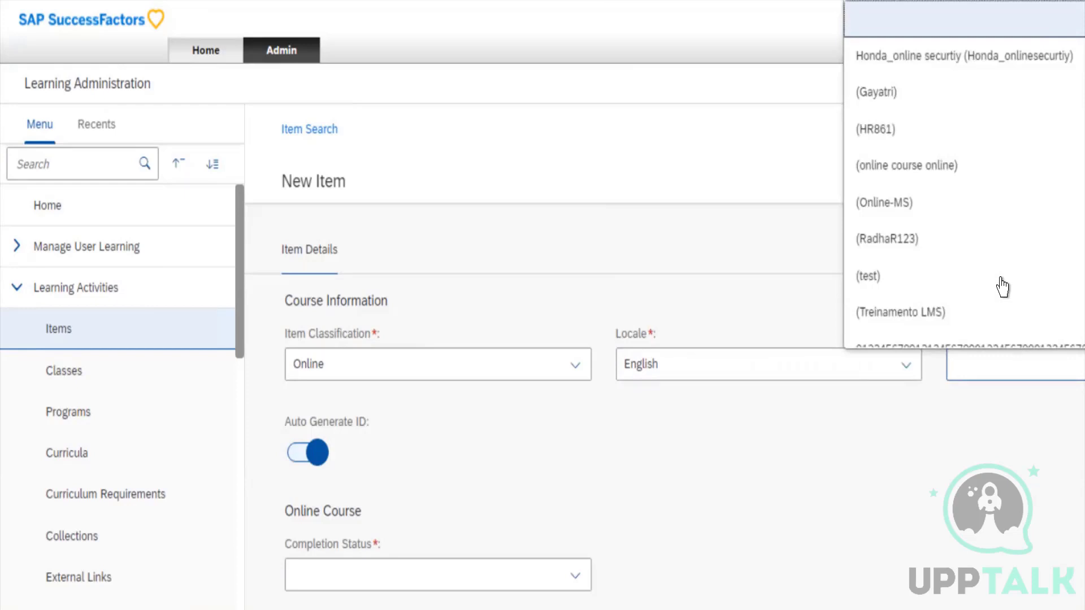
Look through the Item Type options for the new item
scroll(1003, 287, down, 4)
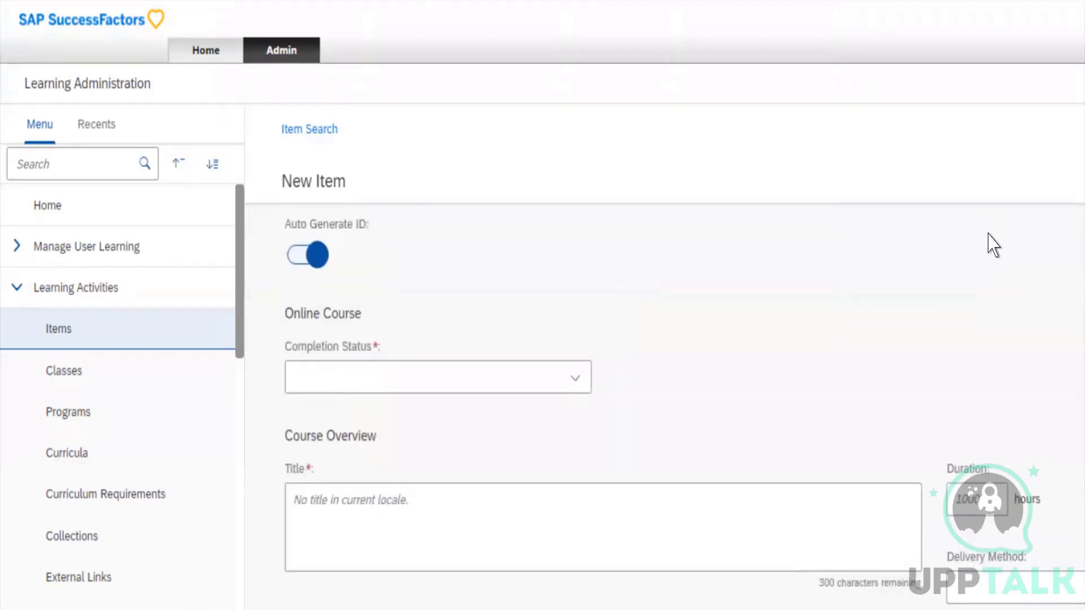
scroll(994, 244, up, 4)
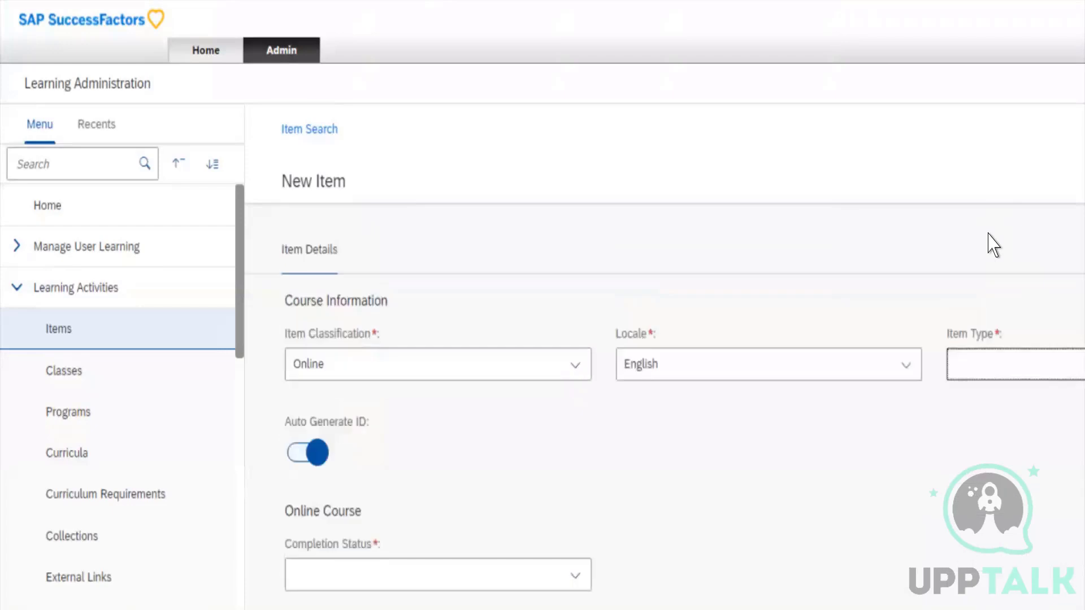
click(987, 344)
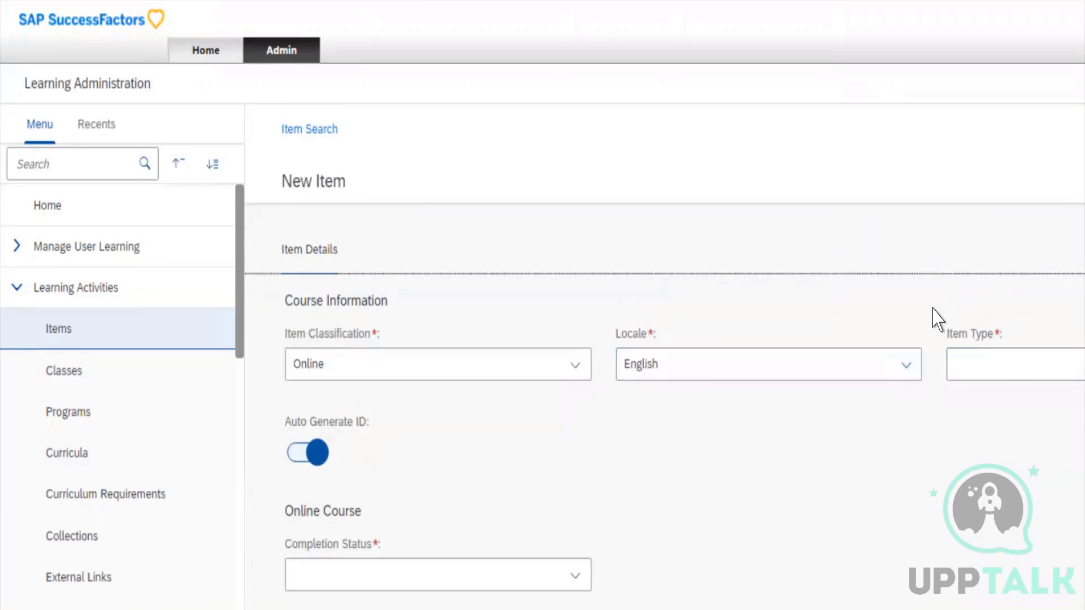
Set the new item's Item Type to (test)
click(956, 308)
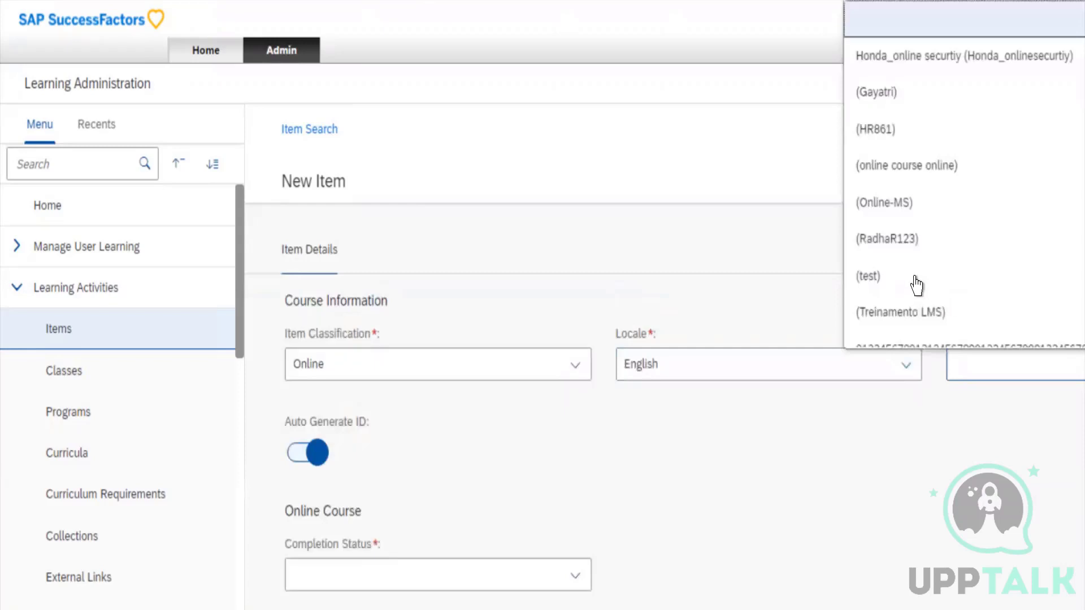
click(910, 208)
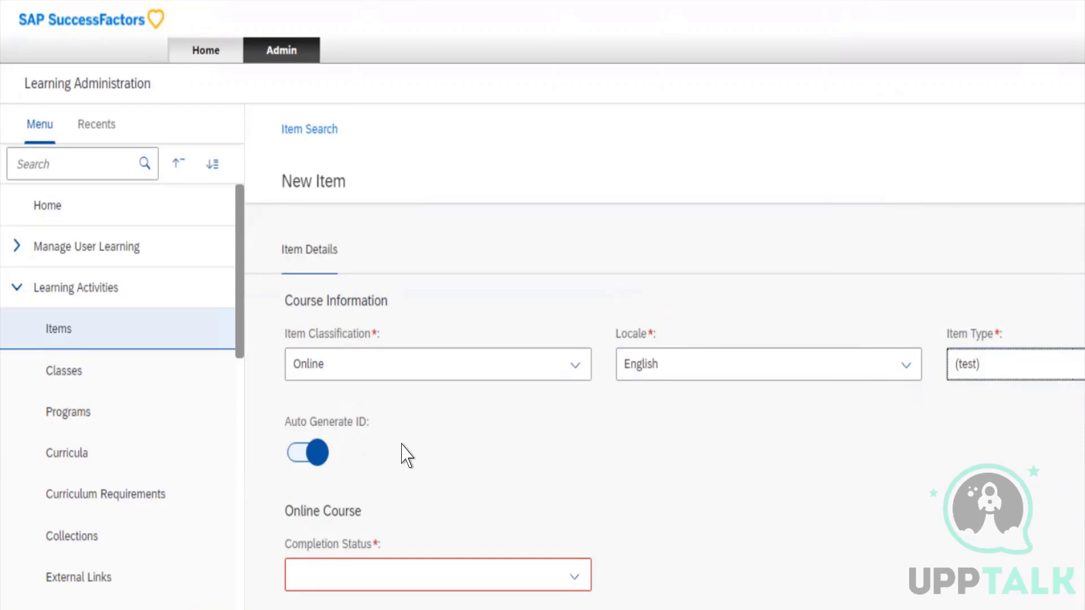
Turn off Auto Generate ID to reveal the Item ID field, and turn automatic ID generation back on
scroll(404, 452, down, 2)
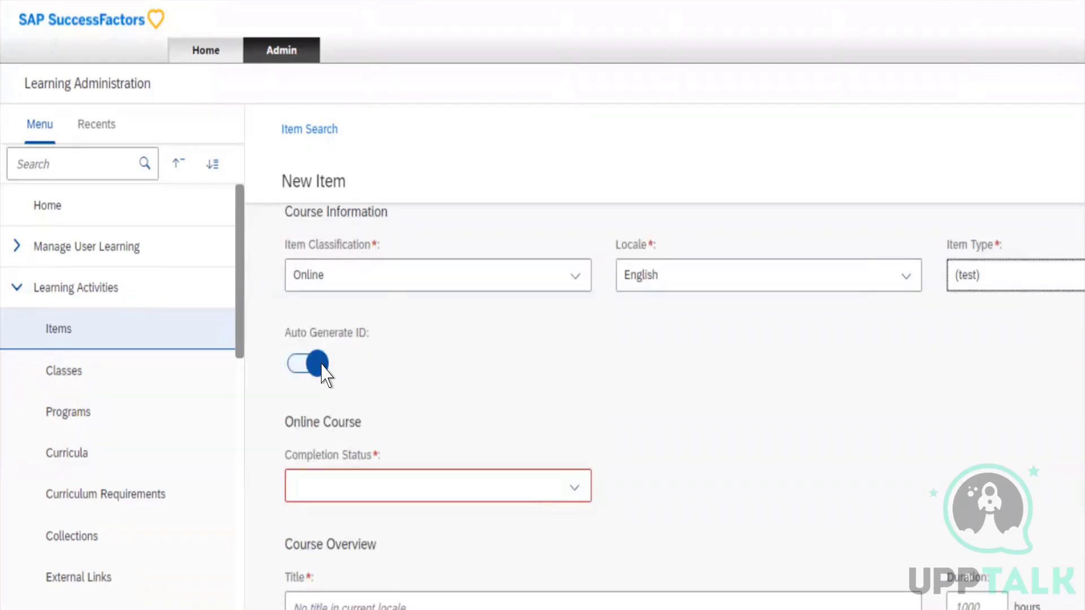
click(299, 333)
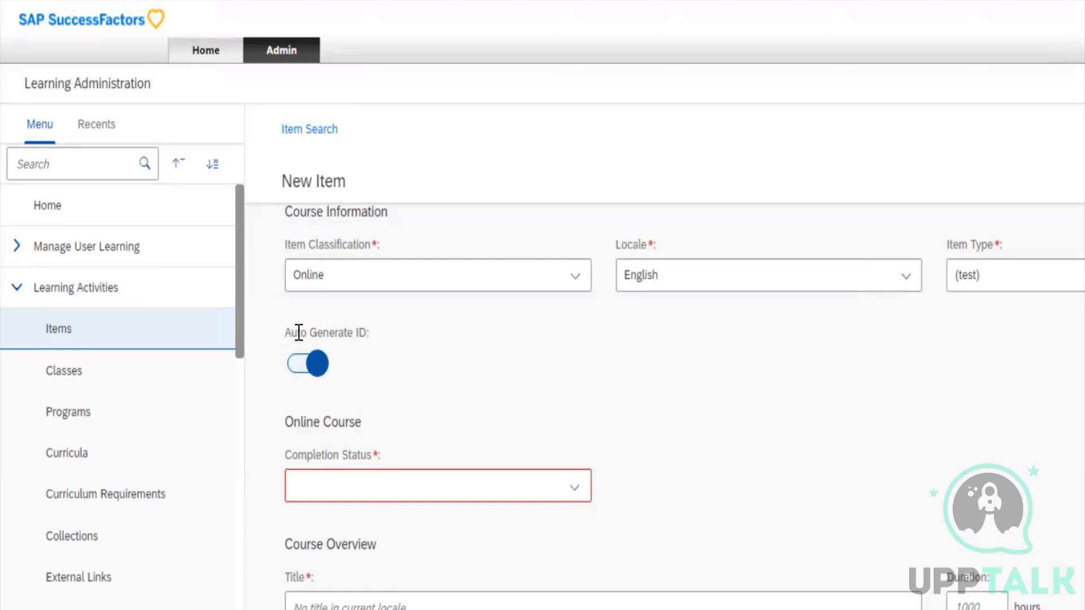
click(308, 364)
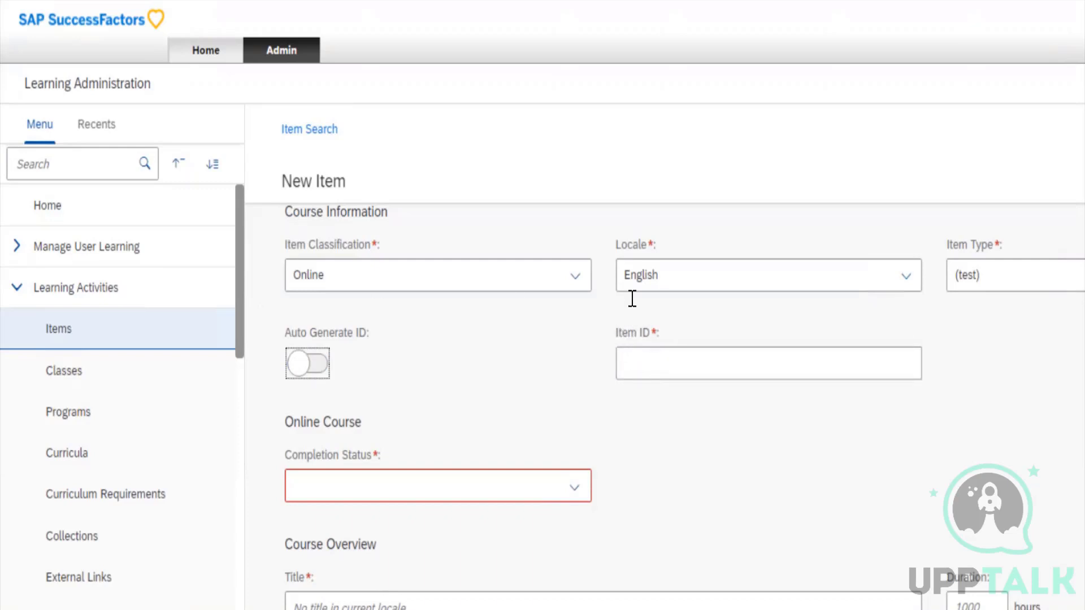
click(642, 362)
key(space)
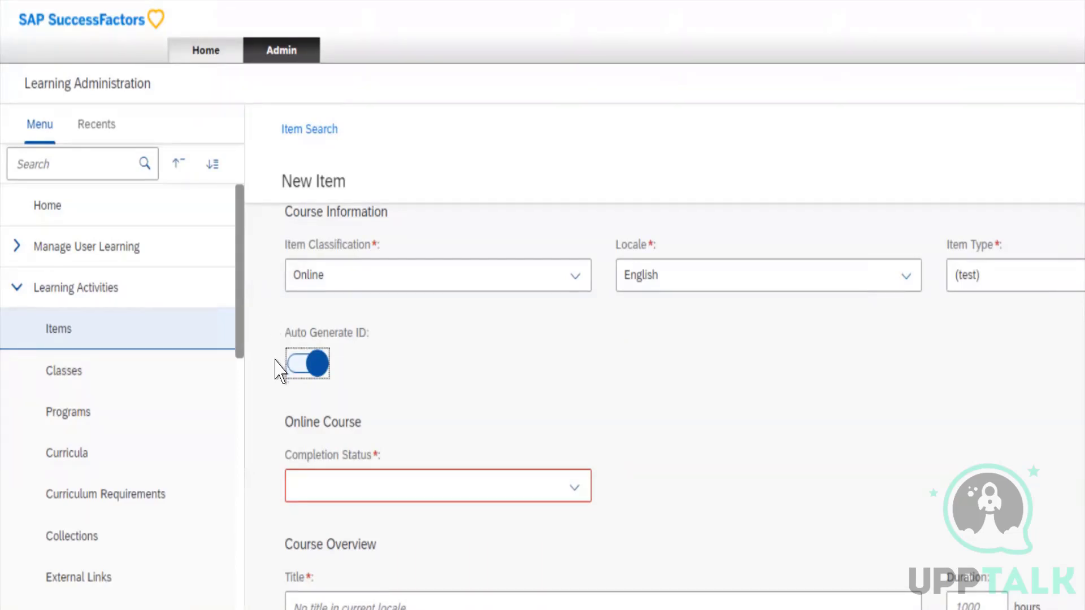
Check the Completion Status options for the item type and enter Test Classes as the item's title
click(575, 487)
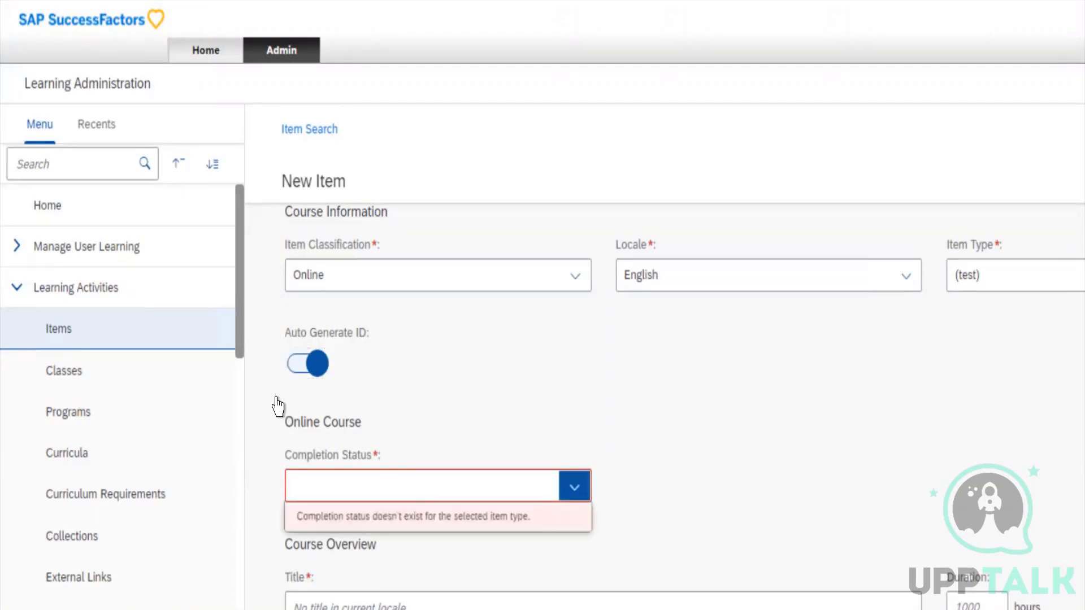
scroll(733, 313, down, 3)
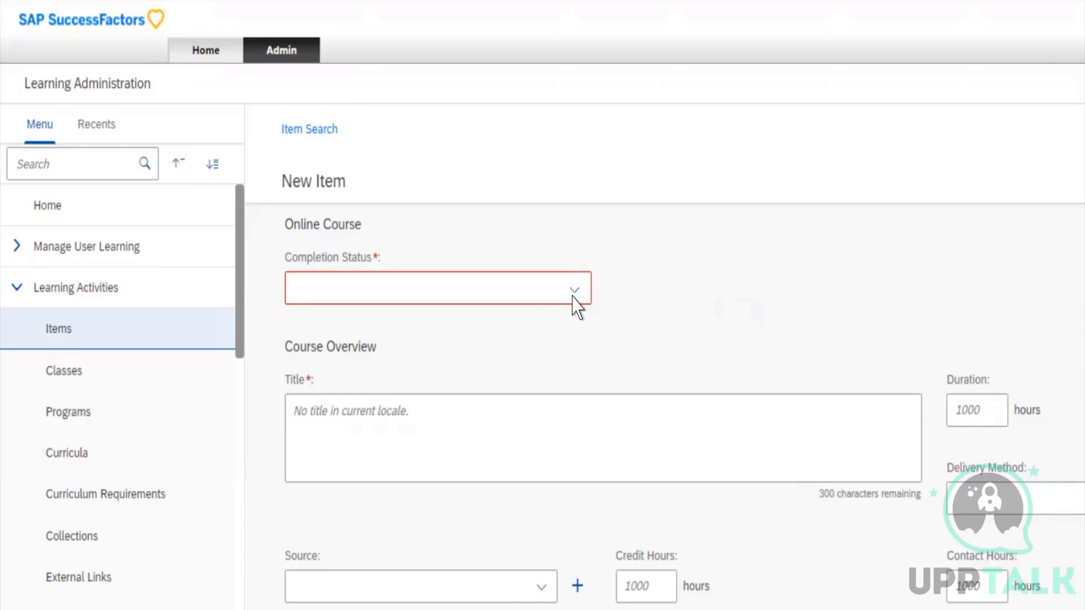
click(523, 357)
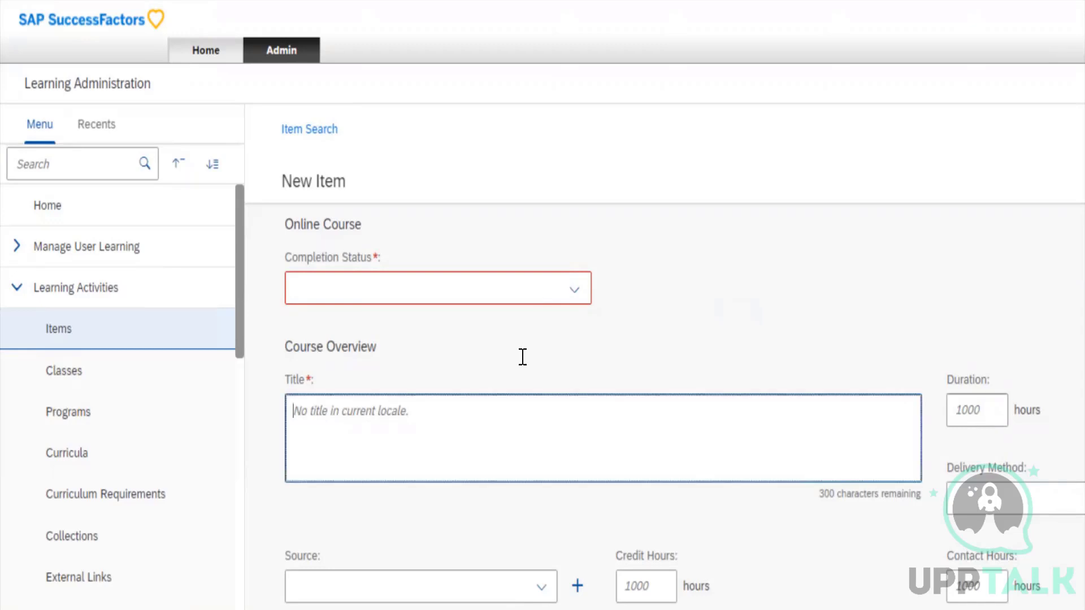
text(Test Classes)
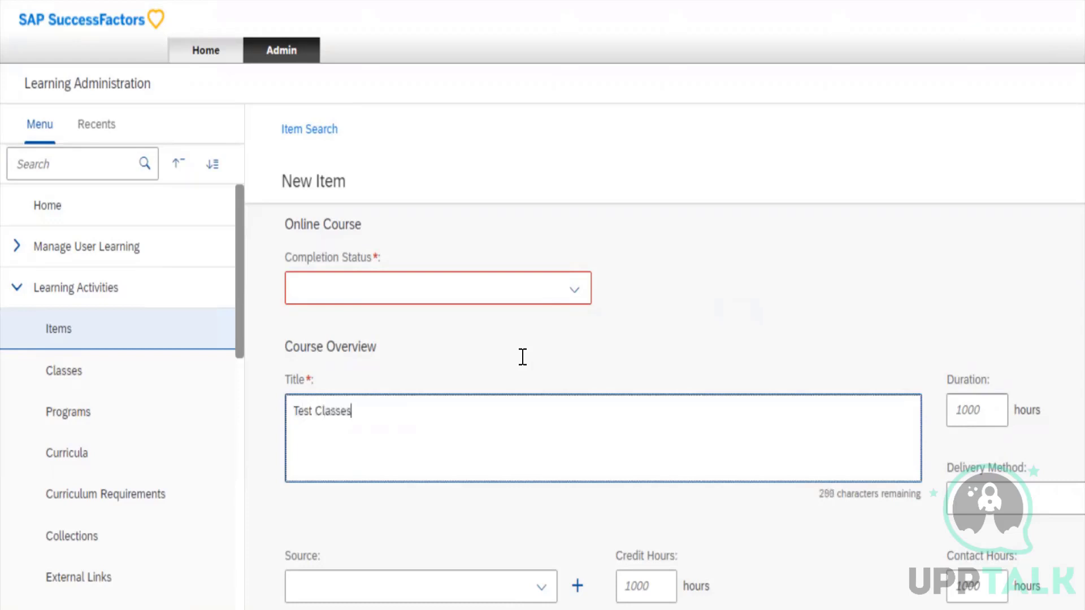
Set the item's Duration to 10 hours in the Course Overview section
click(971, 411)
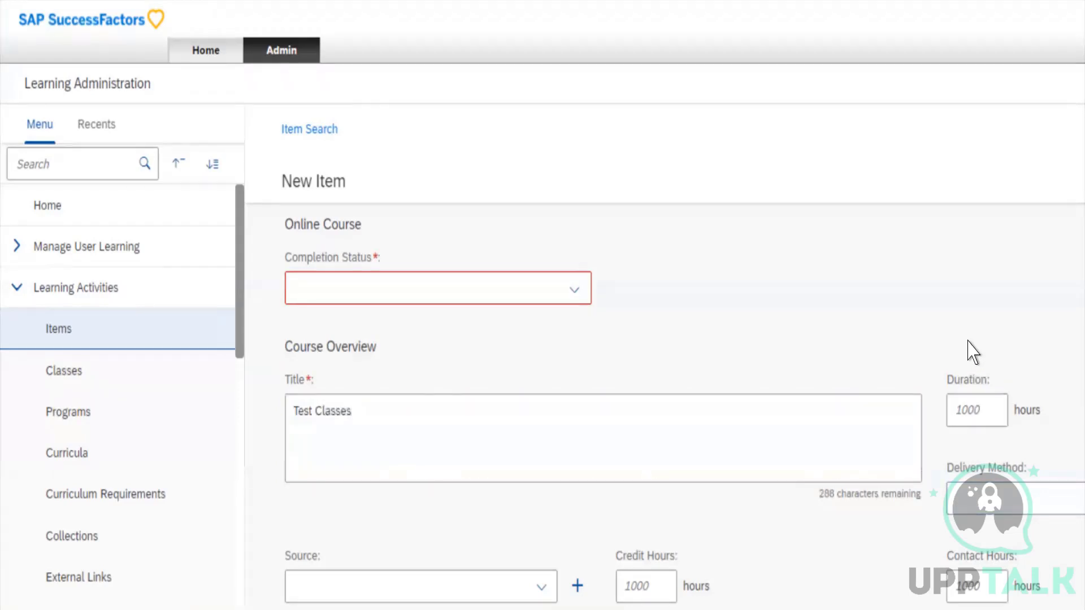
click(612, 326)
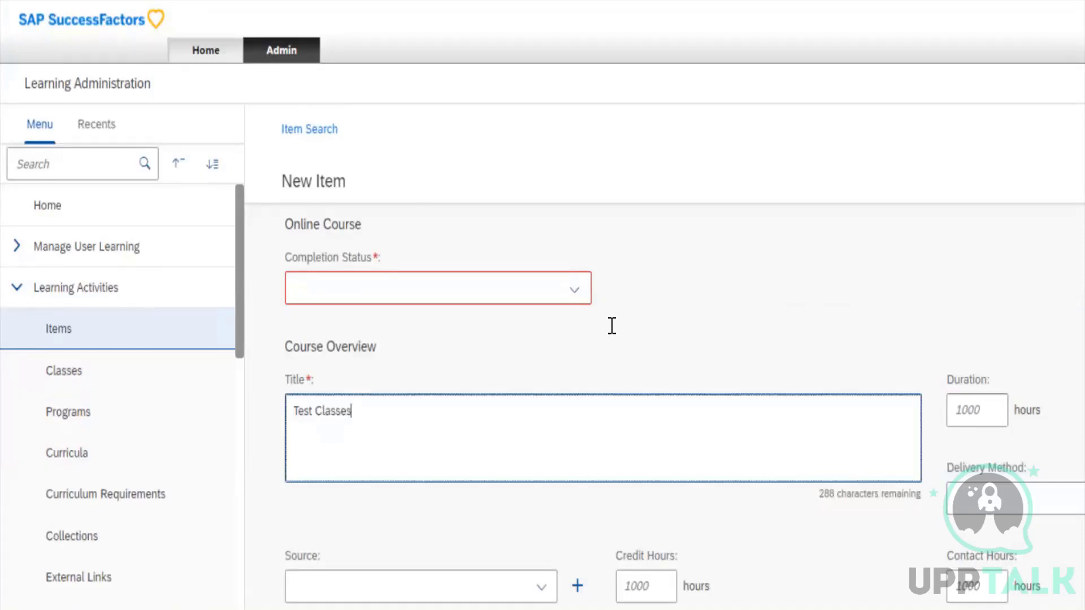
key(Tab)
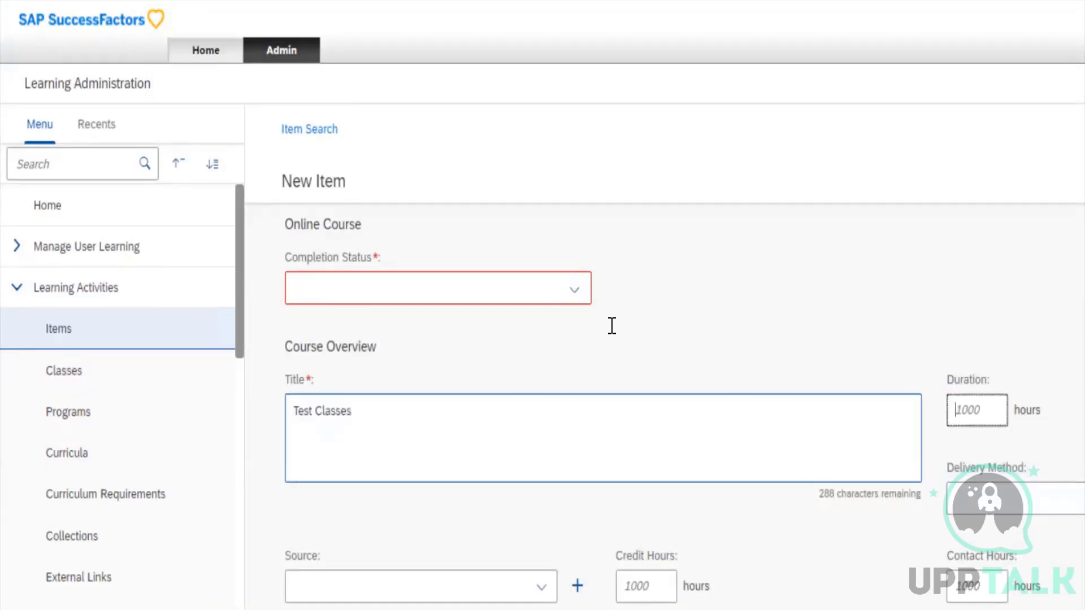
text(10)
key(Tab)
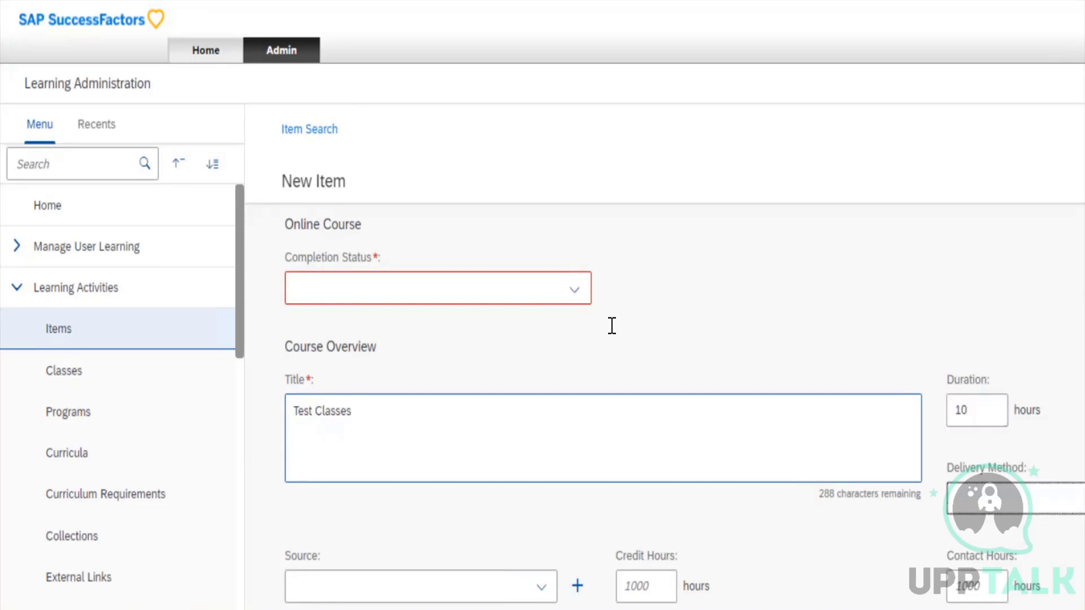
Set the Delivery Method to Book (BOOK) and look over the other available delivery methods
key(Down)
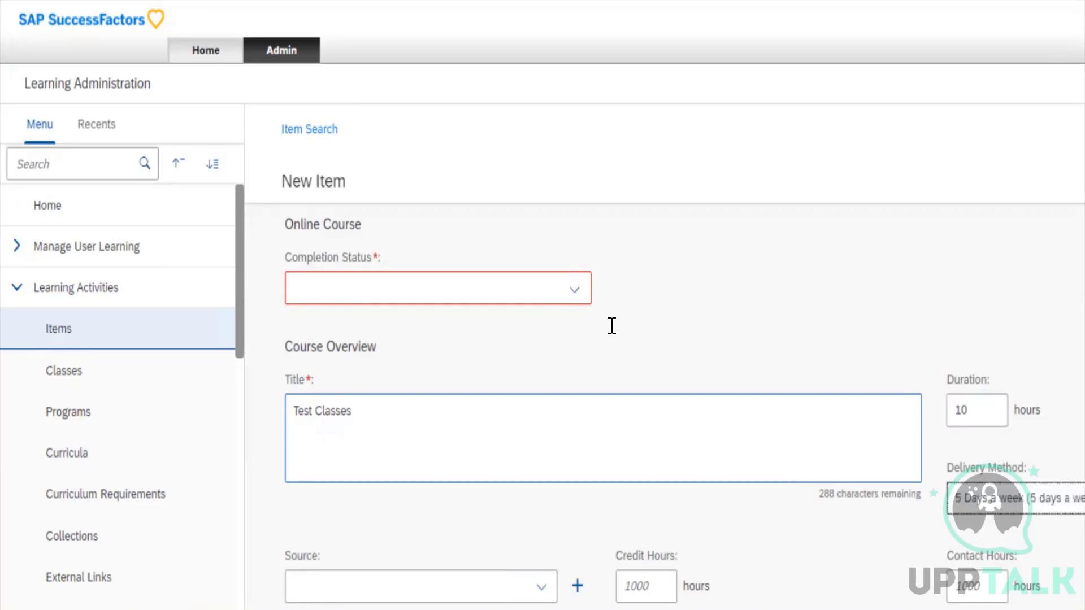
key(Up)
key(Down)
key(Down)
key(Down)
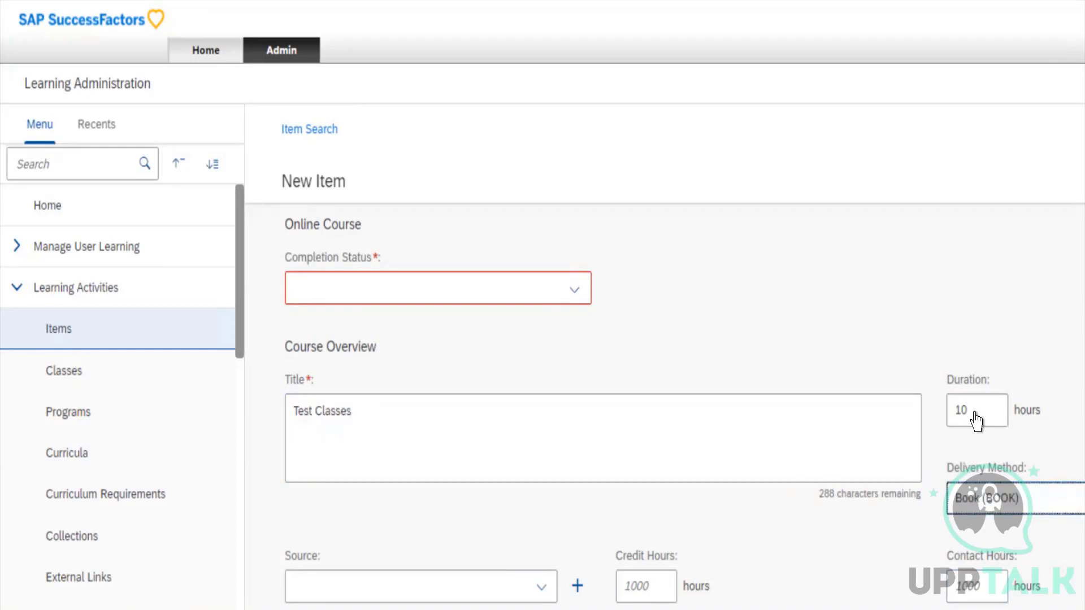
key(alt+Down)
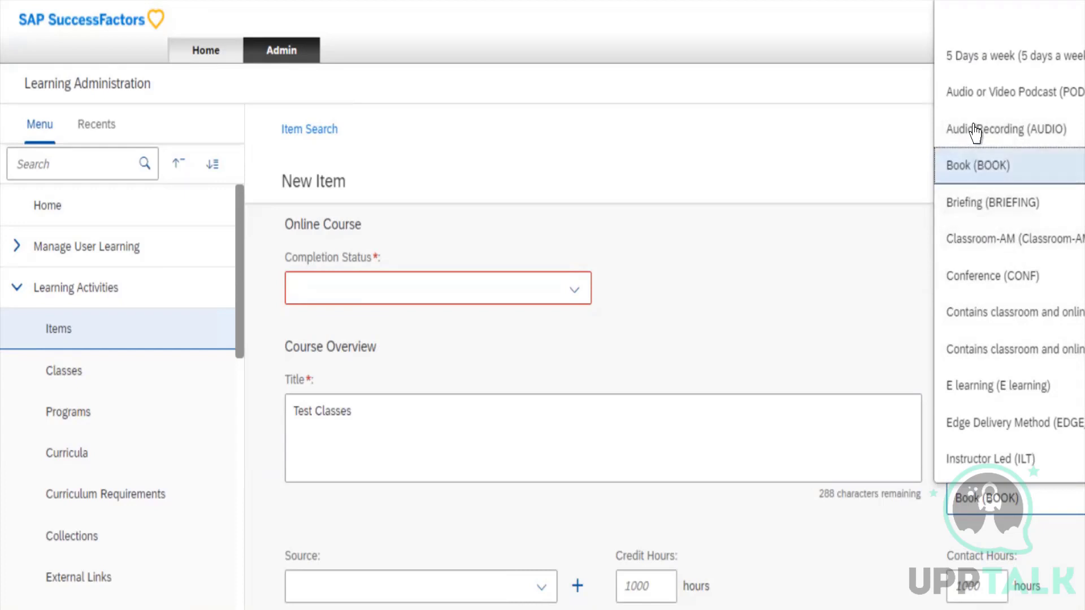
key(Escape)
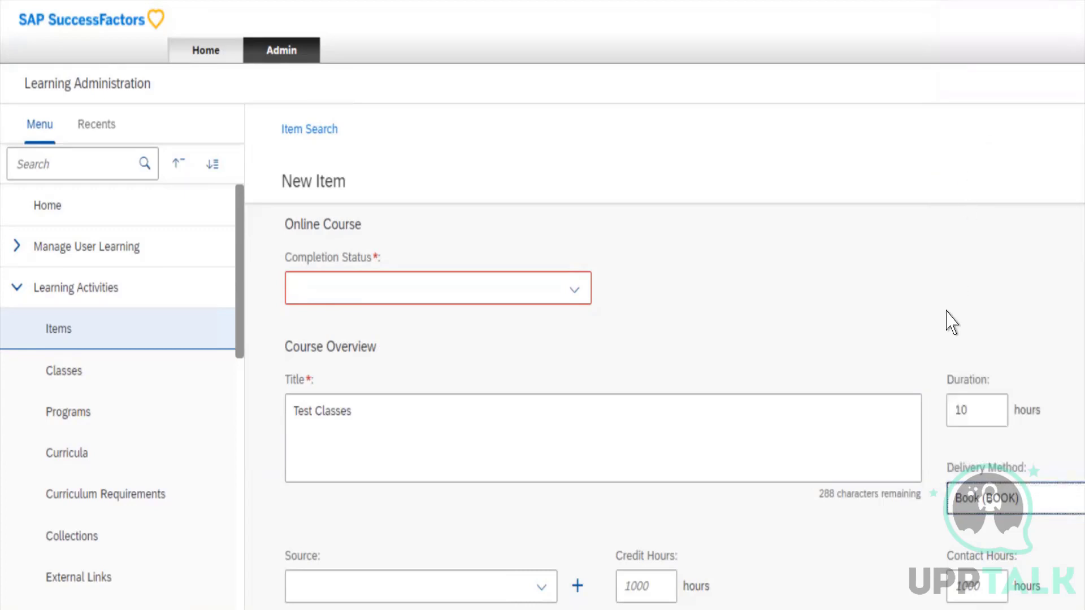
Go through the Source options and choose Lynda (LYNDA) for the new item
scroll(951, 322, down, 5)
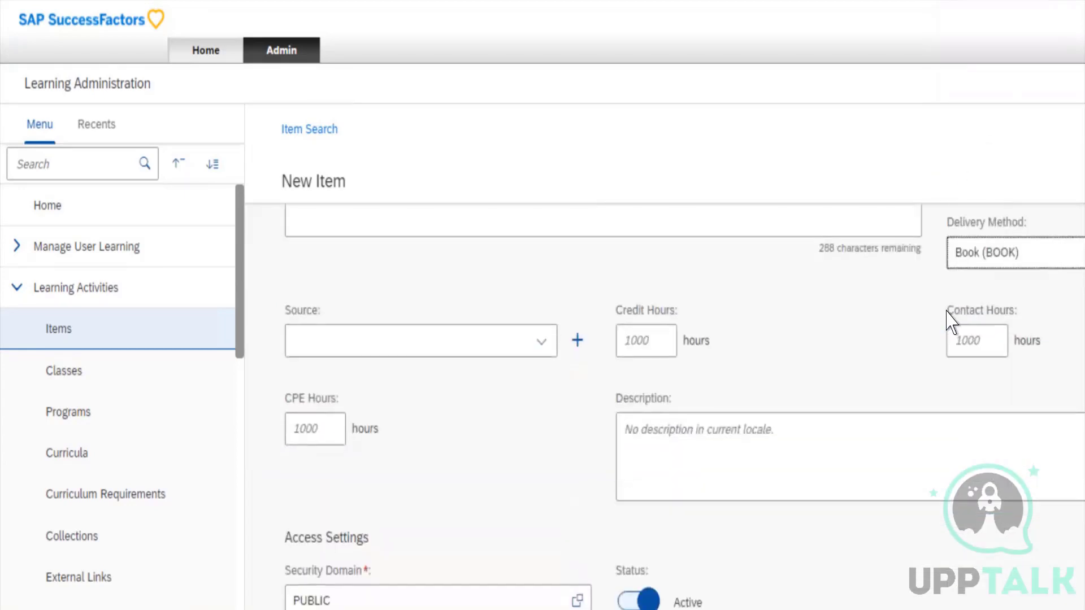
scroll(952, 322, down, 1)
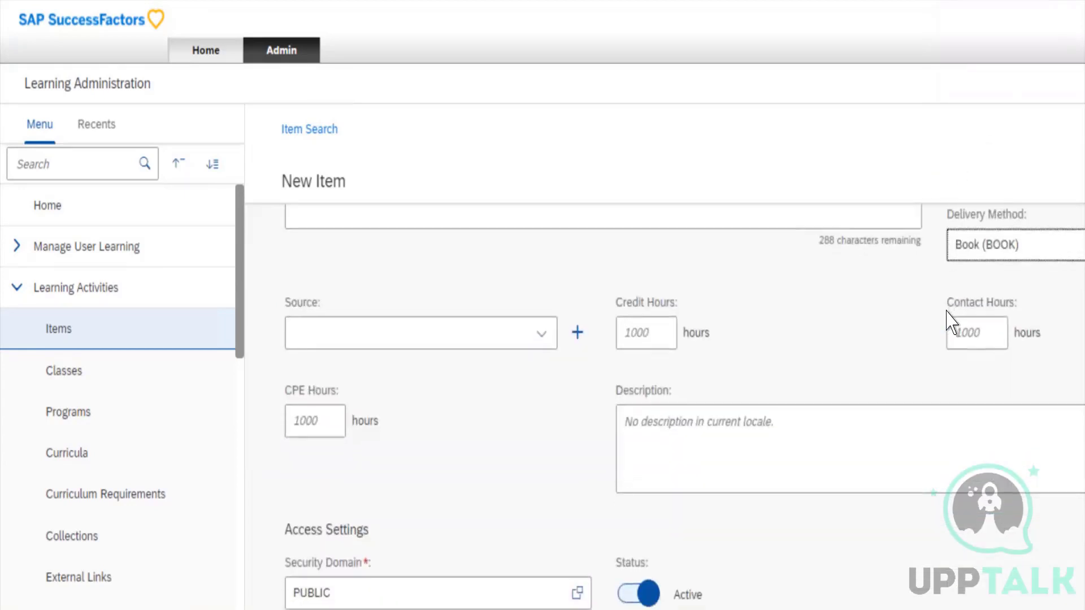
key(Tab)
key(Tab)
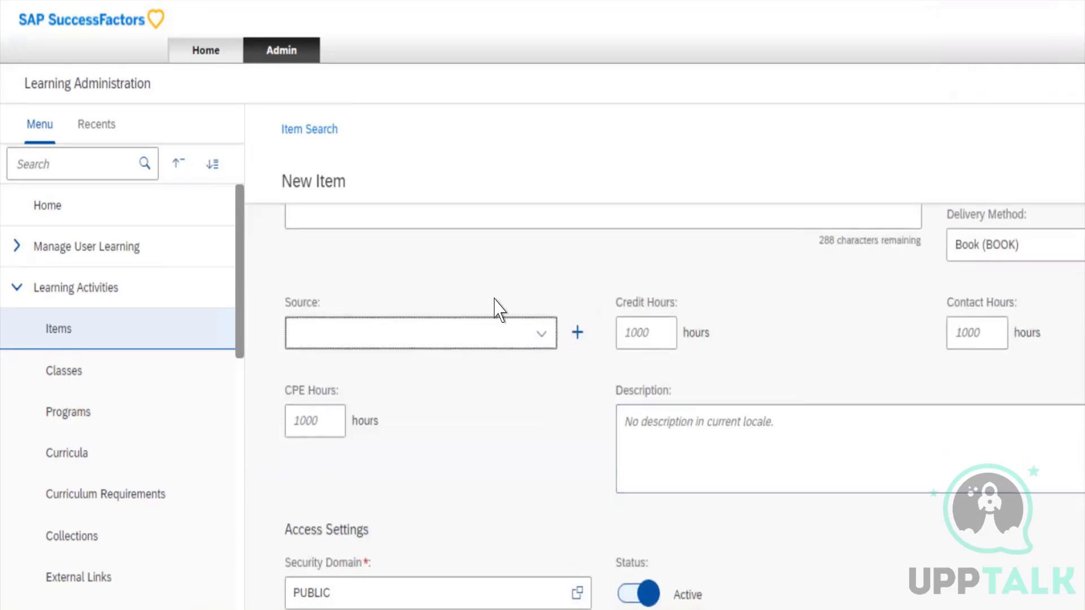
key(Down)
click(500, 255)
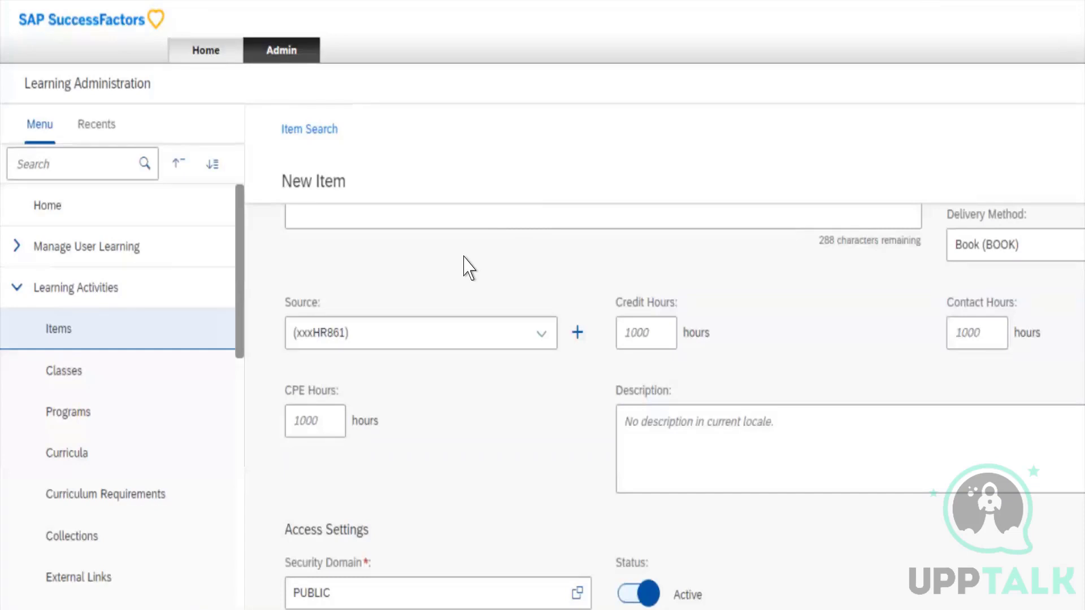
click(451, 258)
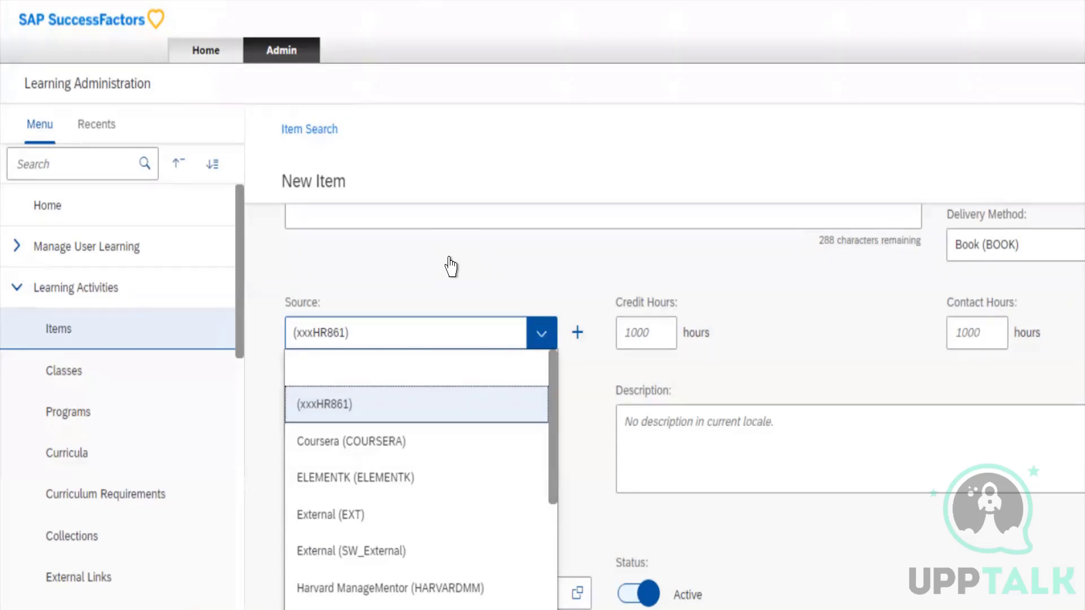
key(Down)
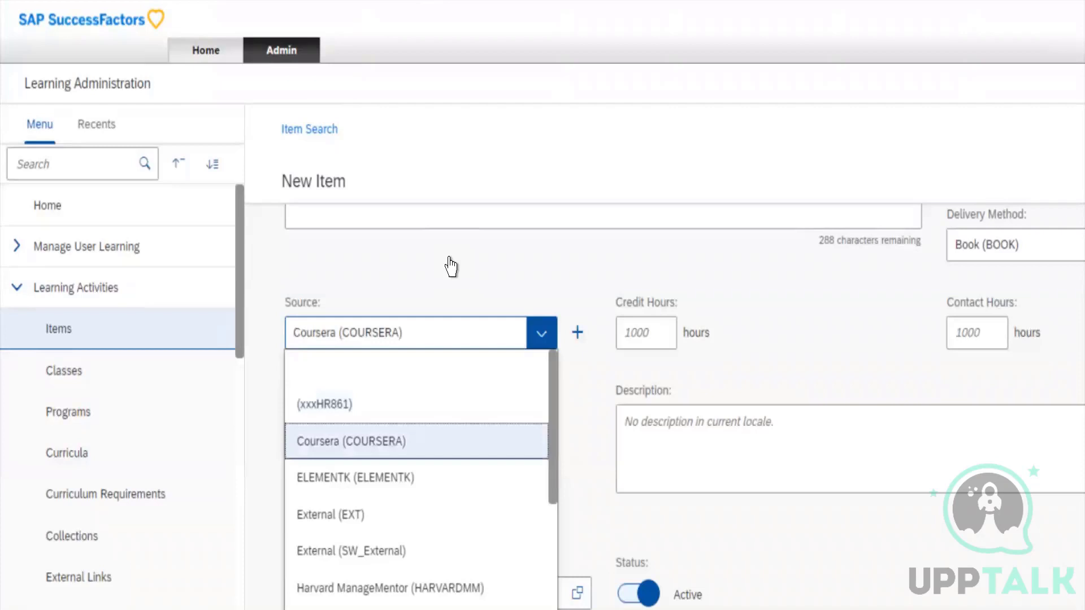
key(Down)
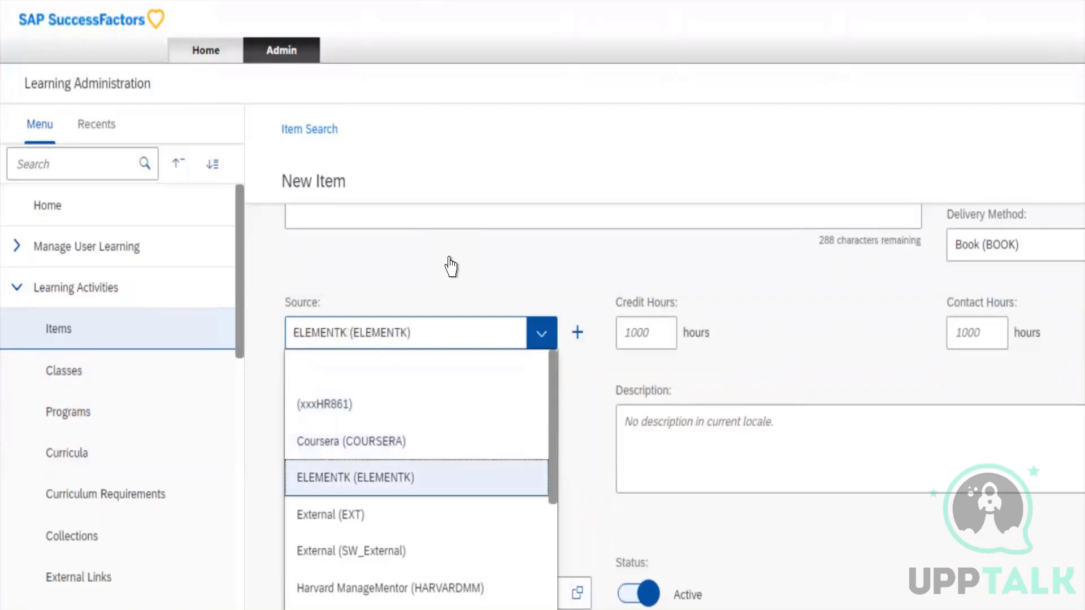
key(Up)
key(Down)
key(Down)
key(Down)
key(Down)
key(Down)
key(Down)
key(Down)
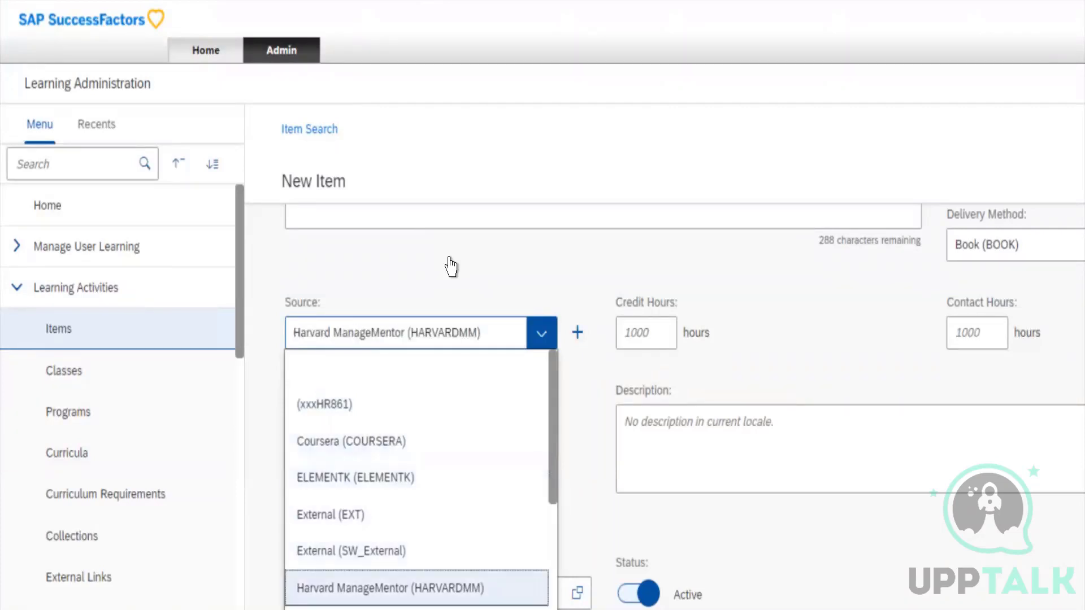
key(Down)
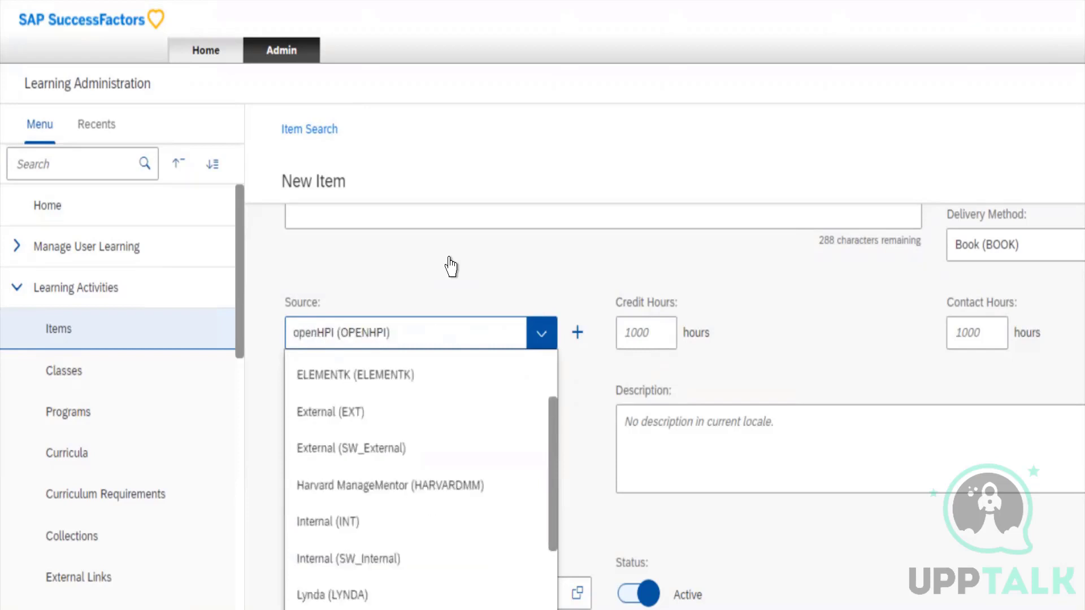
key(Down)
key(Up)
key(Up)
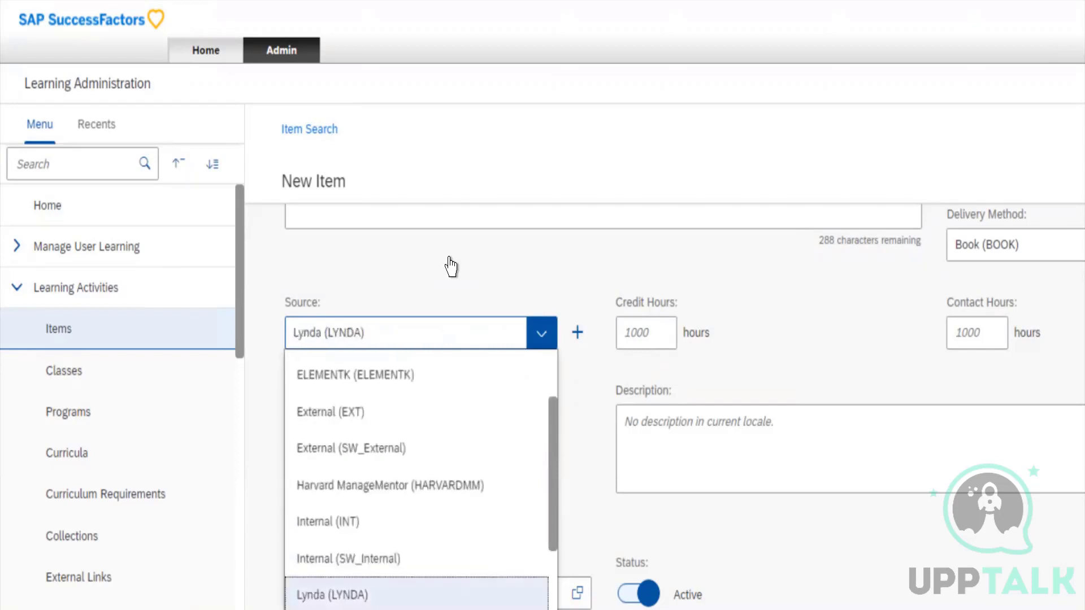
key(Return)
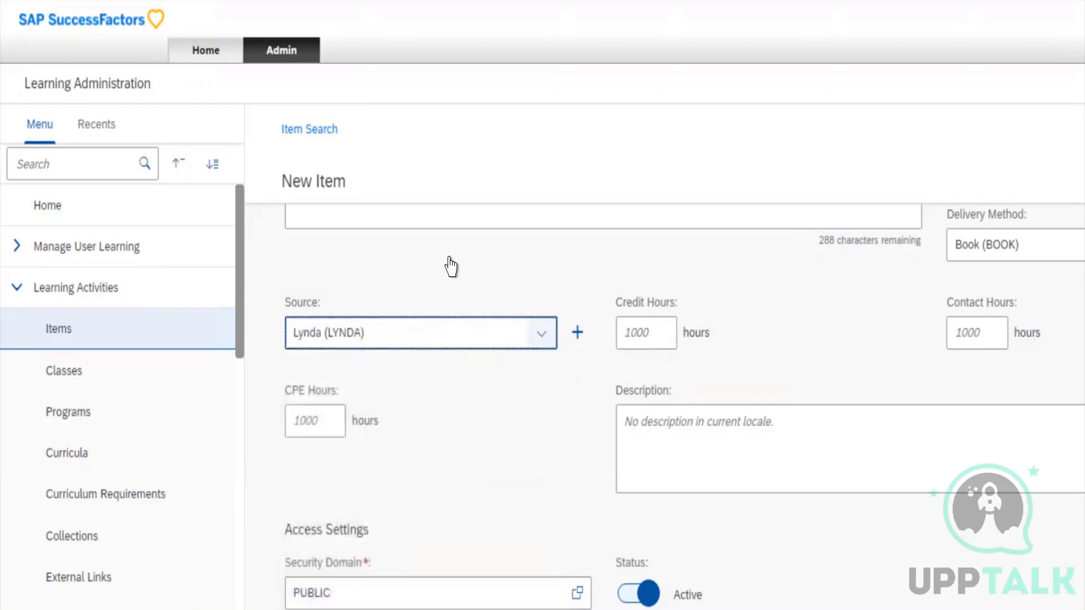
Set the item's Credit Hours to 10 and its Contact Hours to 6
key(Tab)
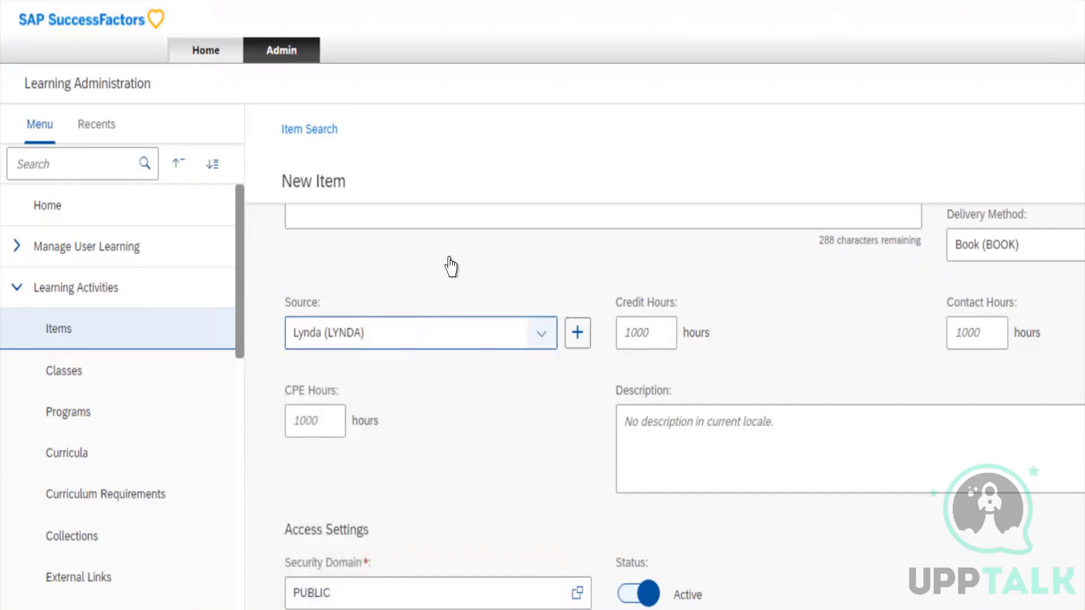
key(Tab)
text(5)
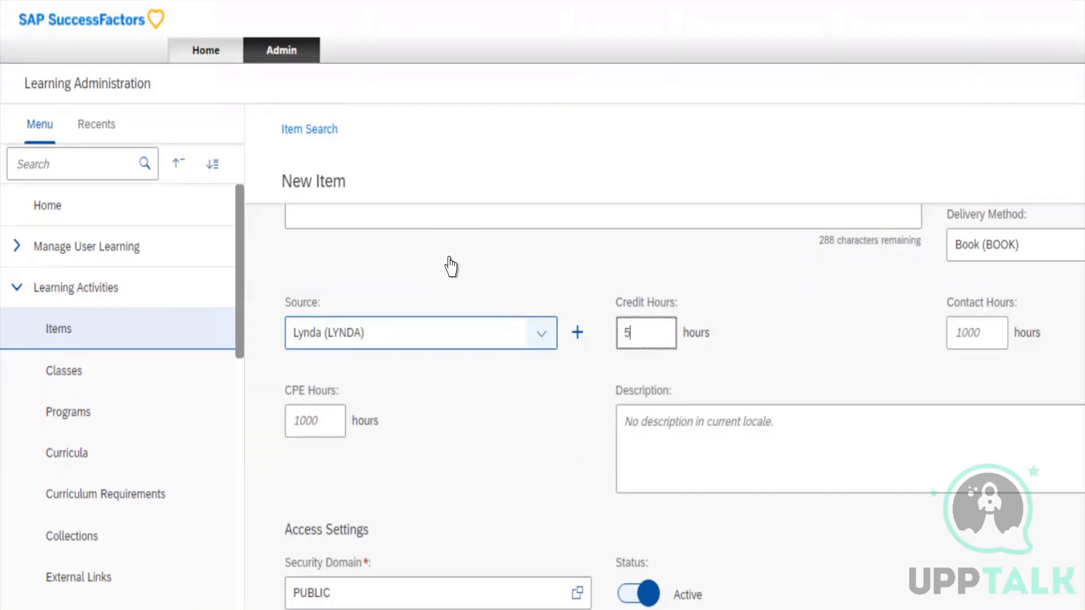
key(BackSpace)
text(10)
key(Tab)
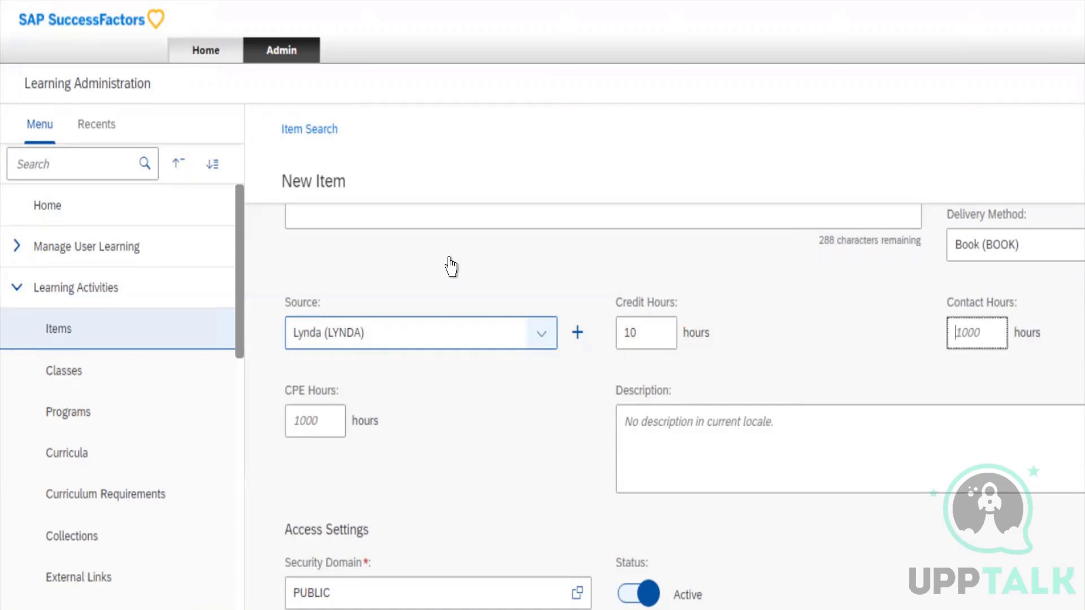
text(6)
key(Tab)
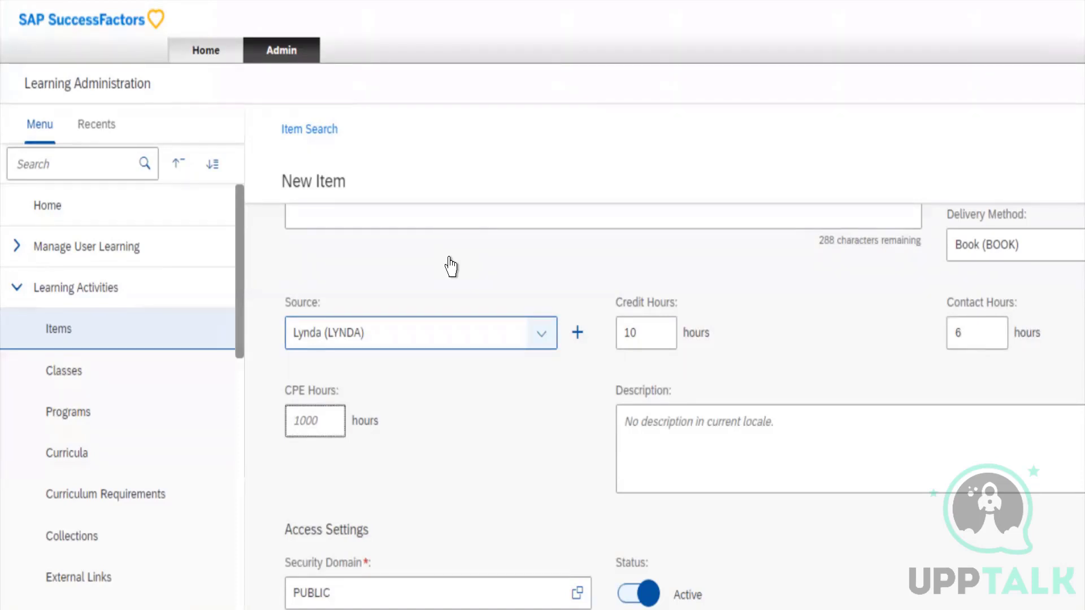
Set the item's CPE Hours to 10 and enter test as its description
text(10)
key(Tab)
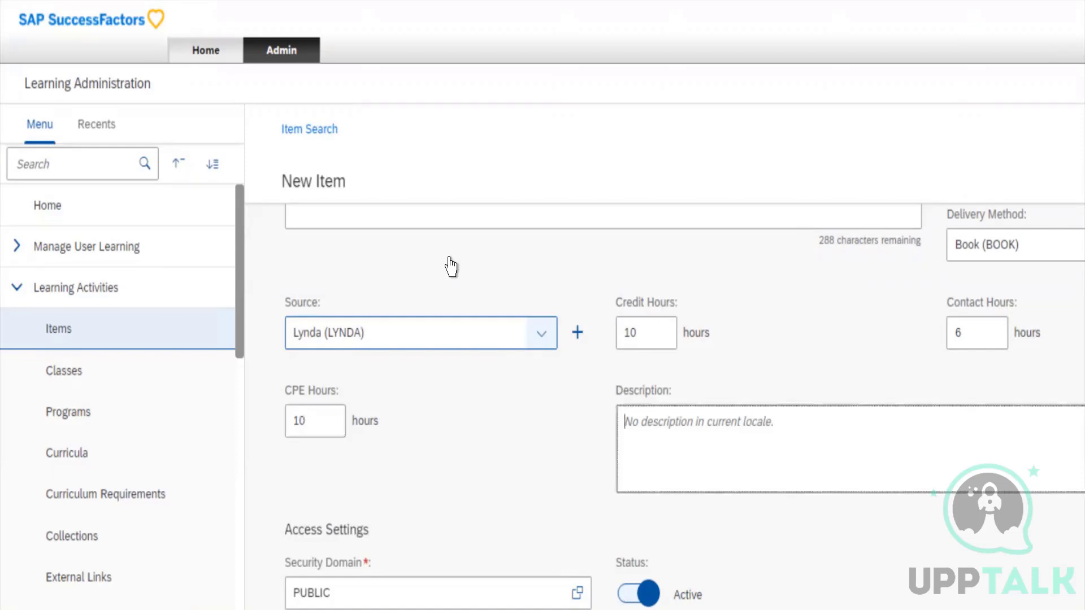
text(test)
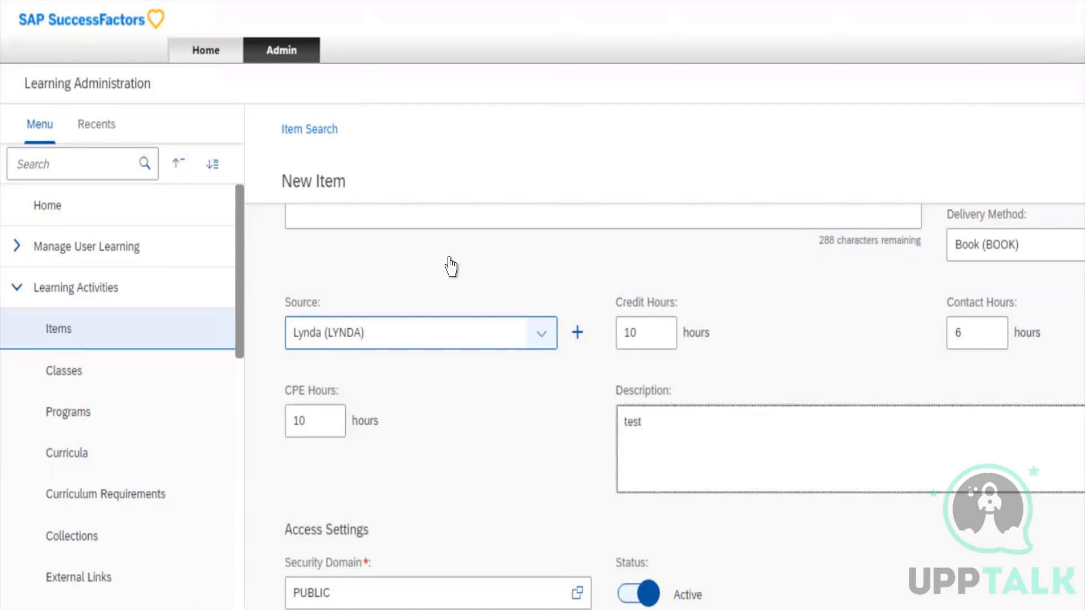
Look up the available security domains for the item's Security Domain, view the full list, and close it without choosing one
scroll(450, 258, down, 2)
scroll(451, 266, down, 2)
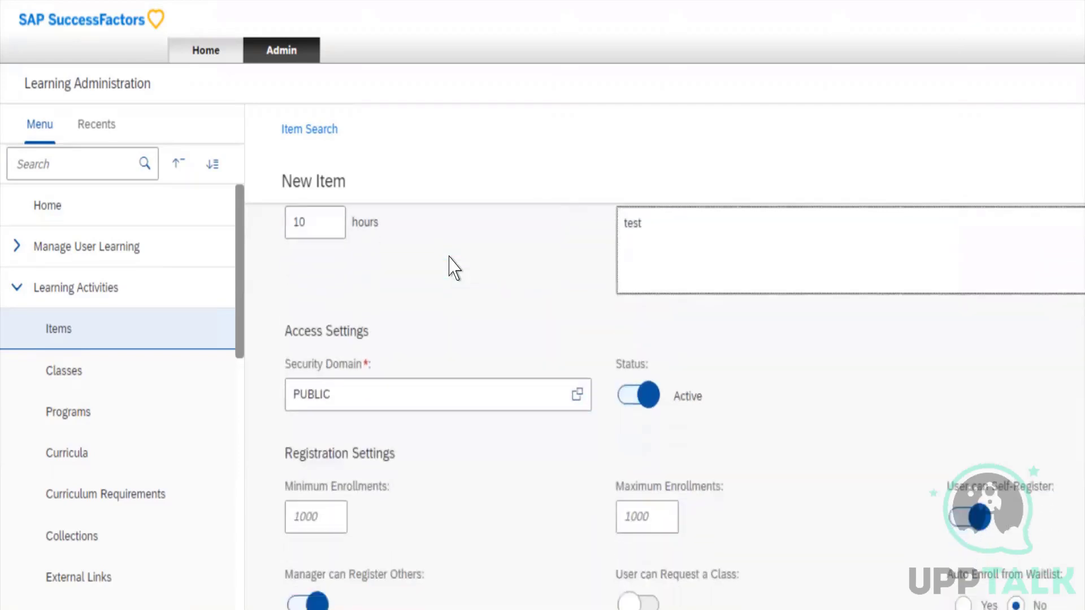
key(Tab)
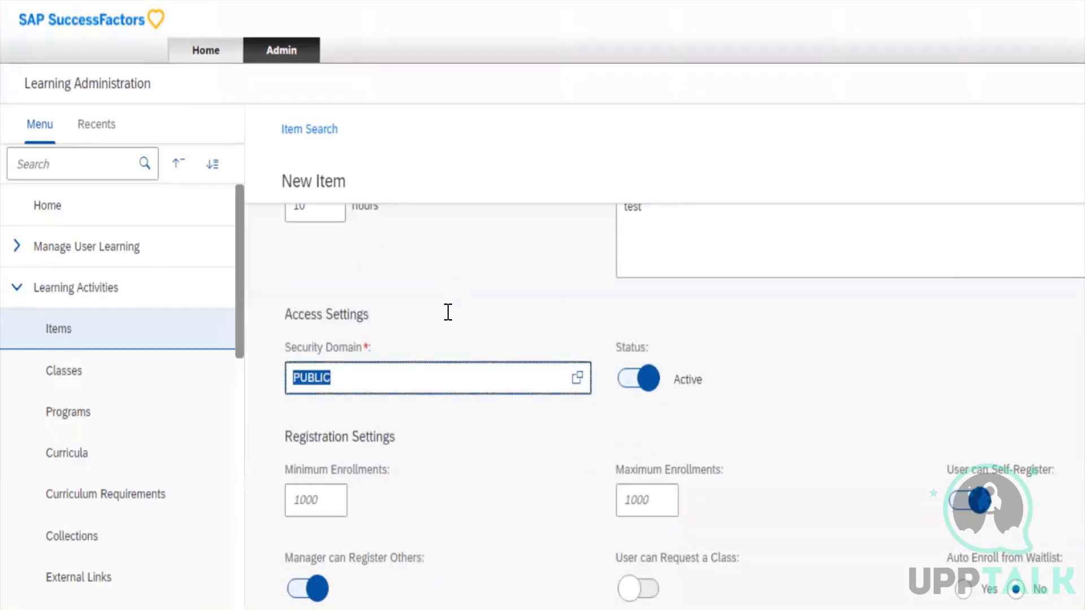
click(448, 312)
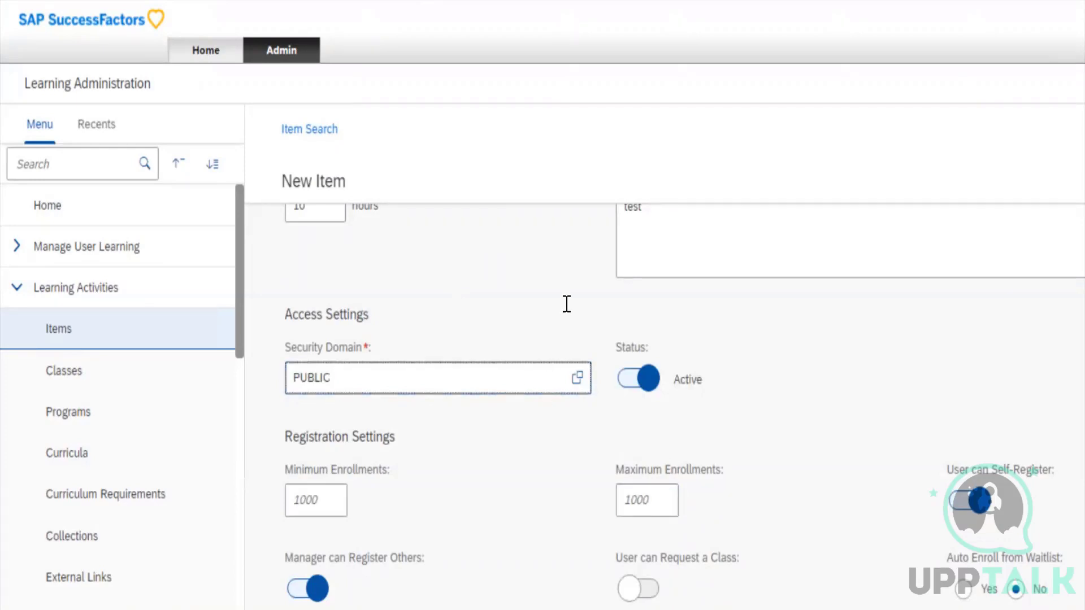
click(554, 336)
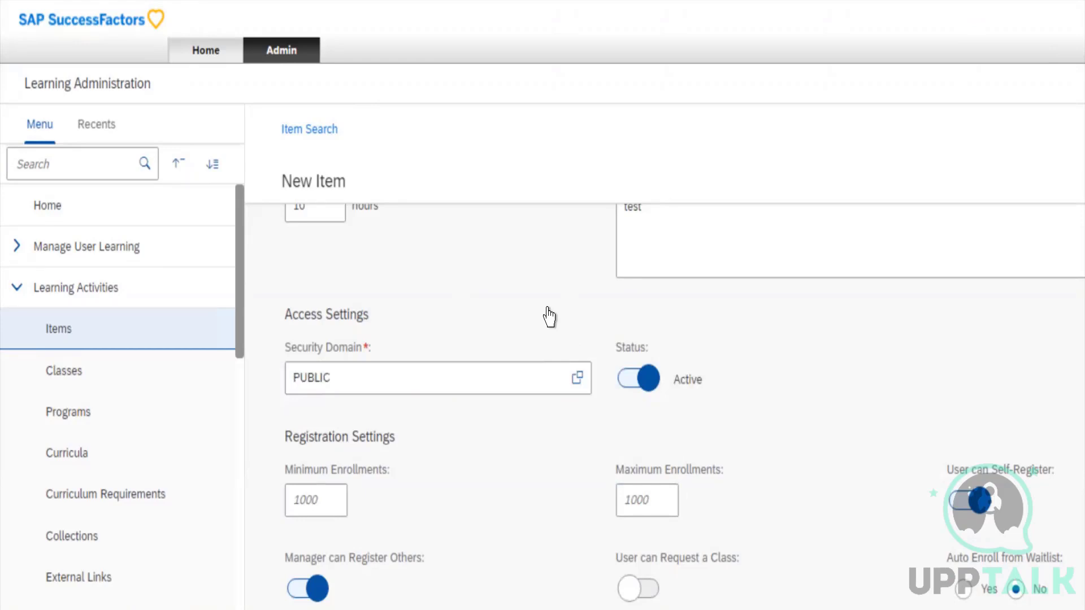
click(547, 308)
click(547, 309)
click(482, 317)
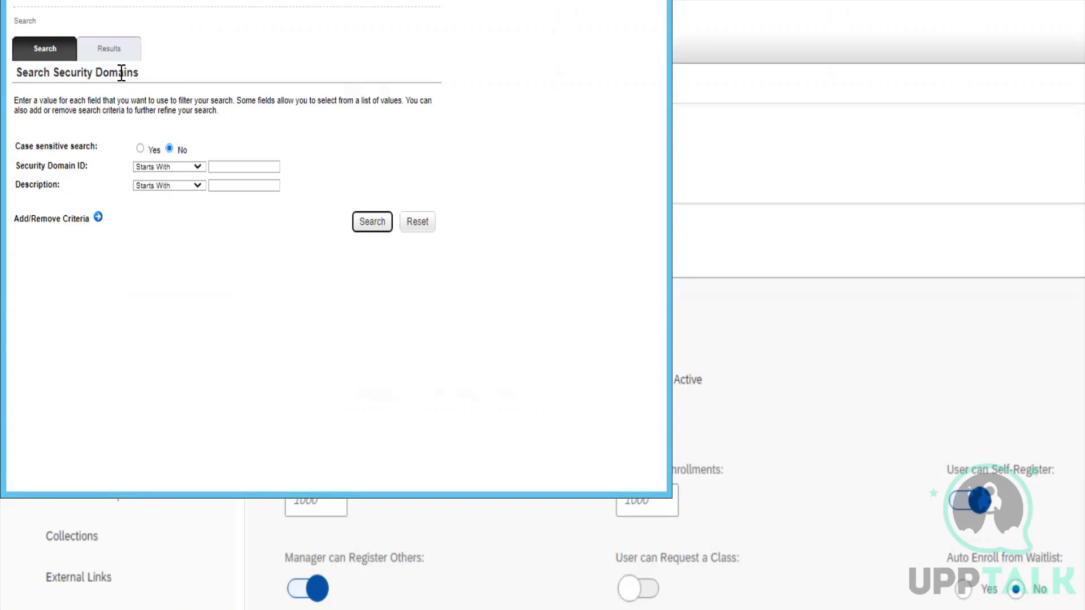
click(368, 222)
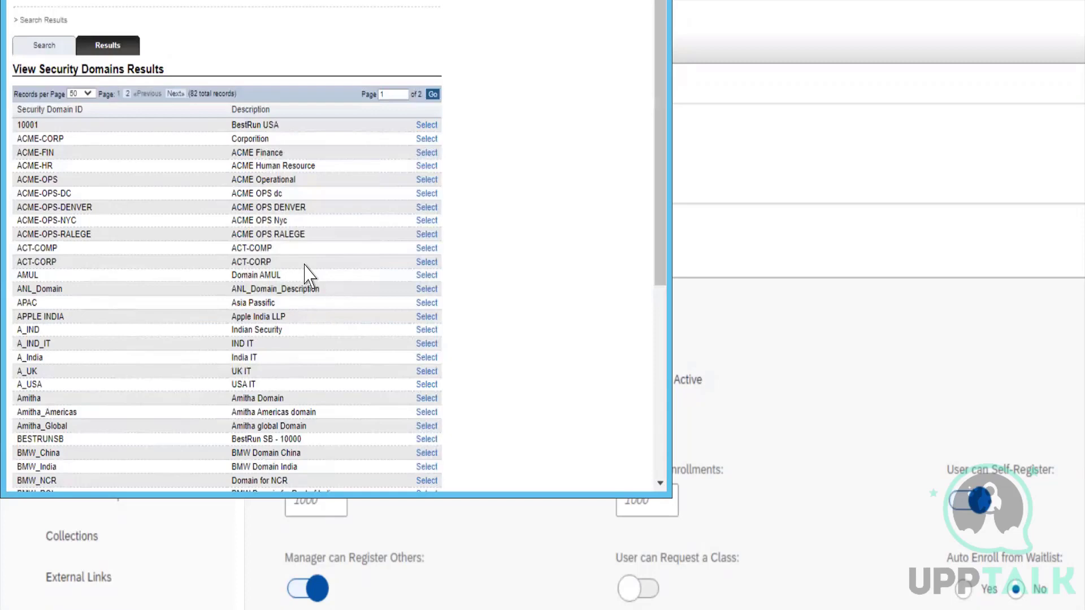
drag(141, 0, 164, 52)
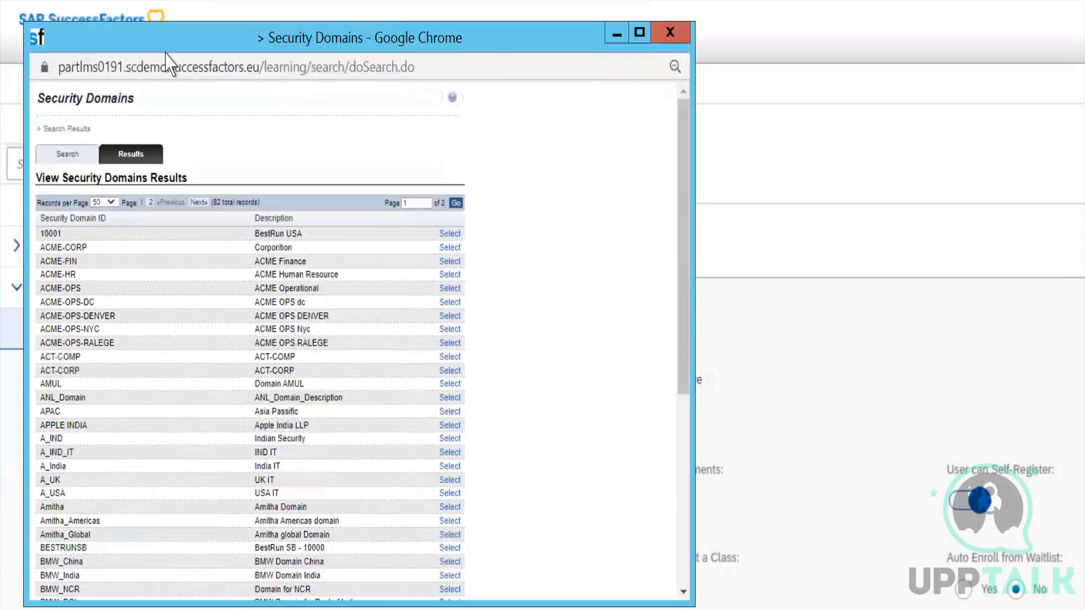
click(681, 39)
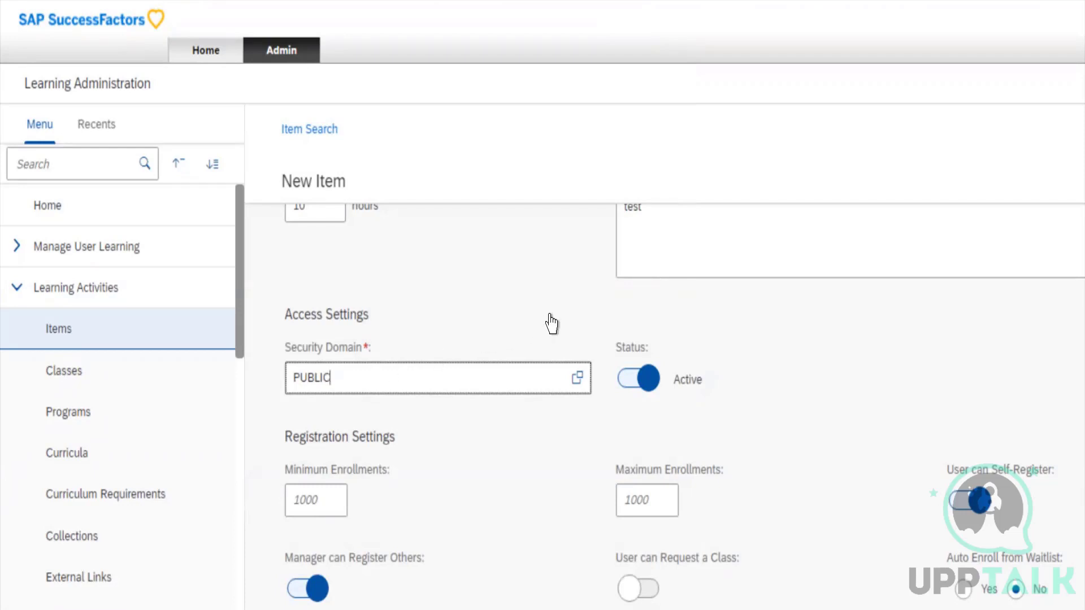
Switch the item's Status to Inactive and back to Active
key(Tab)
key(space)
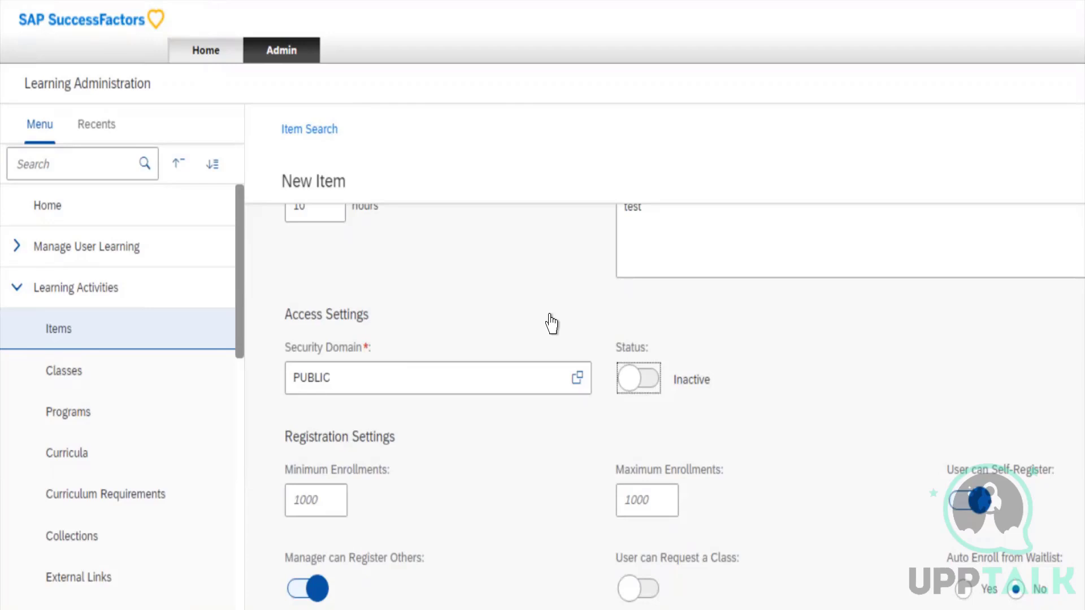
key(space)
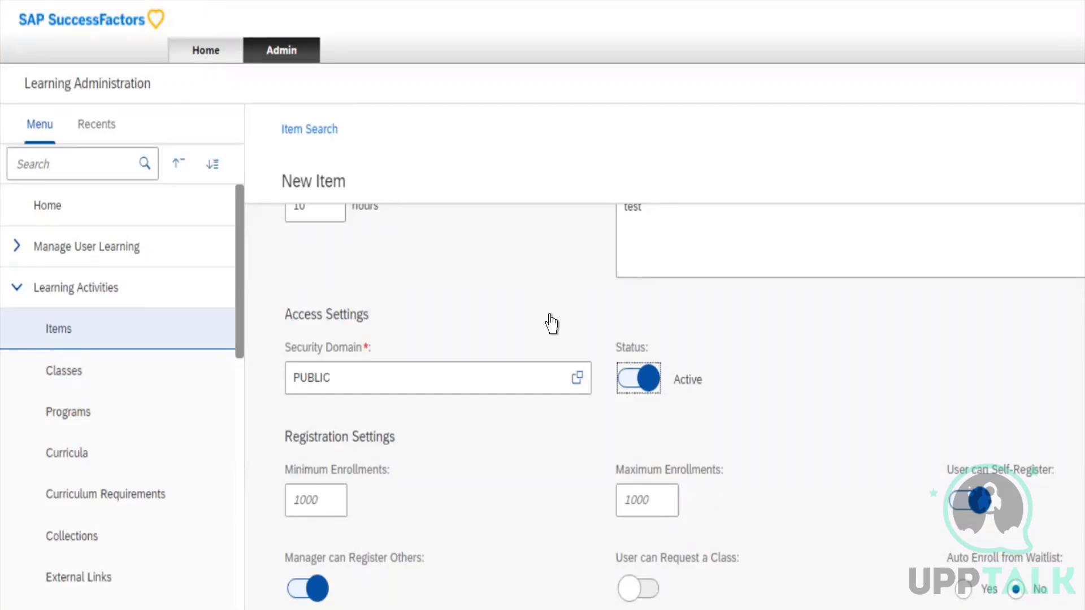
Set the item's Minimum Enrollments to 10 and Maximum Enrollments to 20 in the Registration Settings
key(Tab)
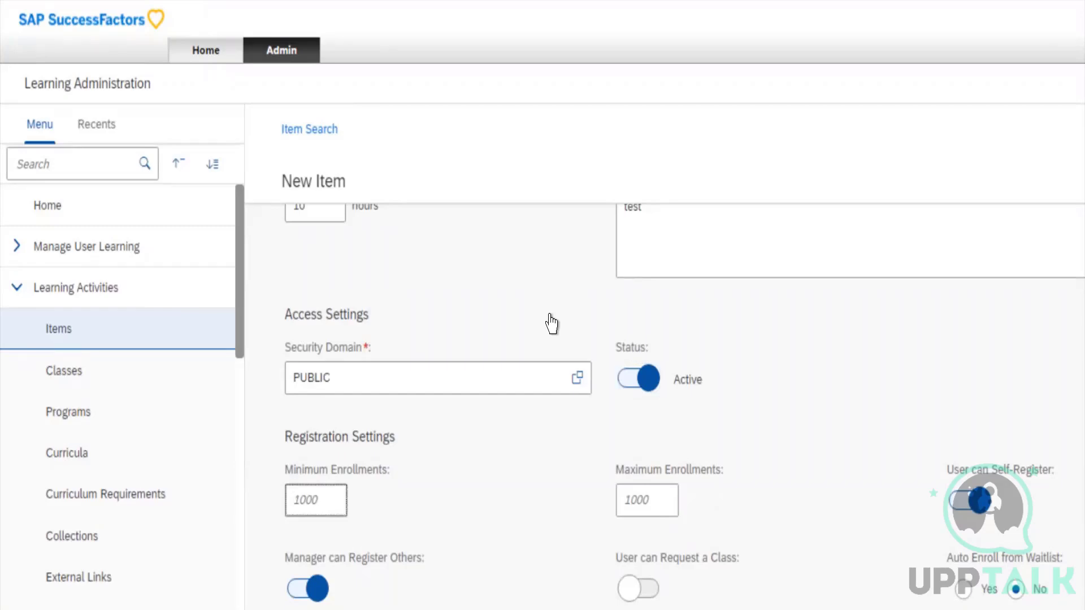
scroll(552, 323, down, 3)
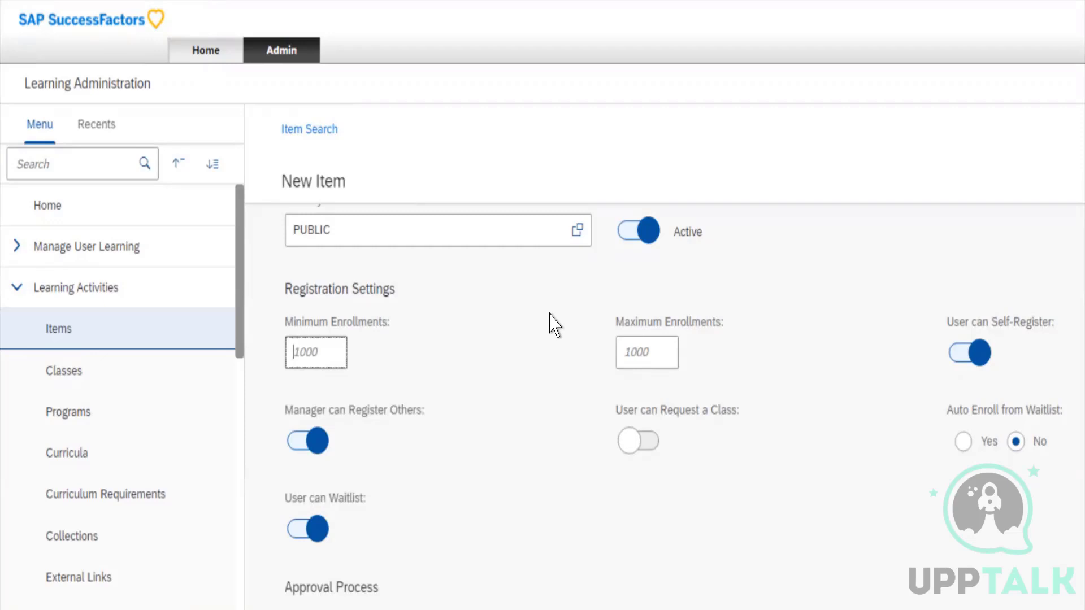
text(10)
key(Tab)
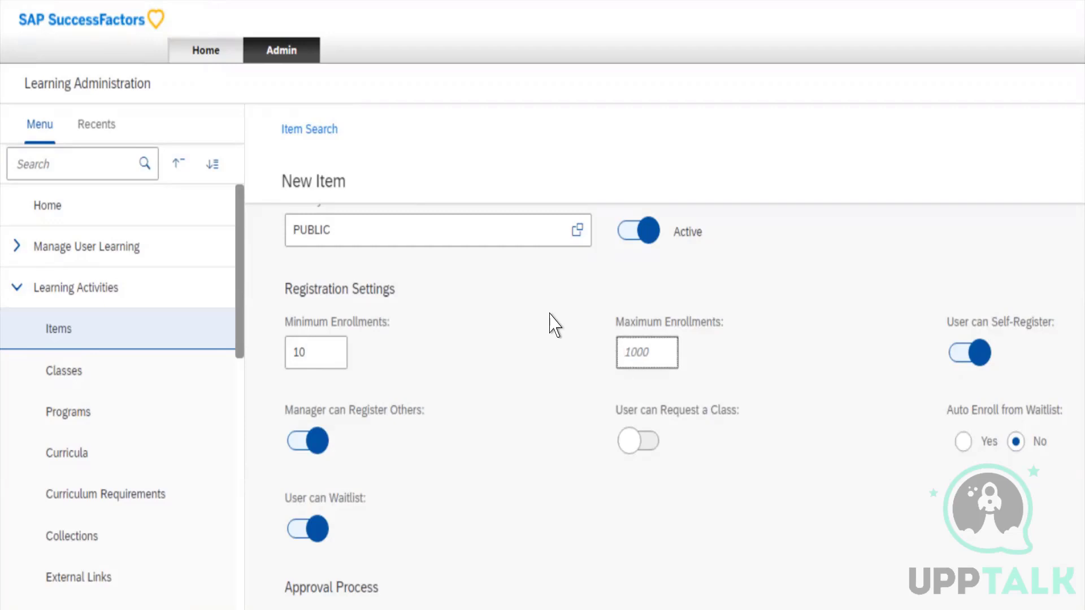
text(20)
key(Tab)
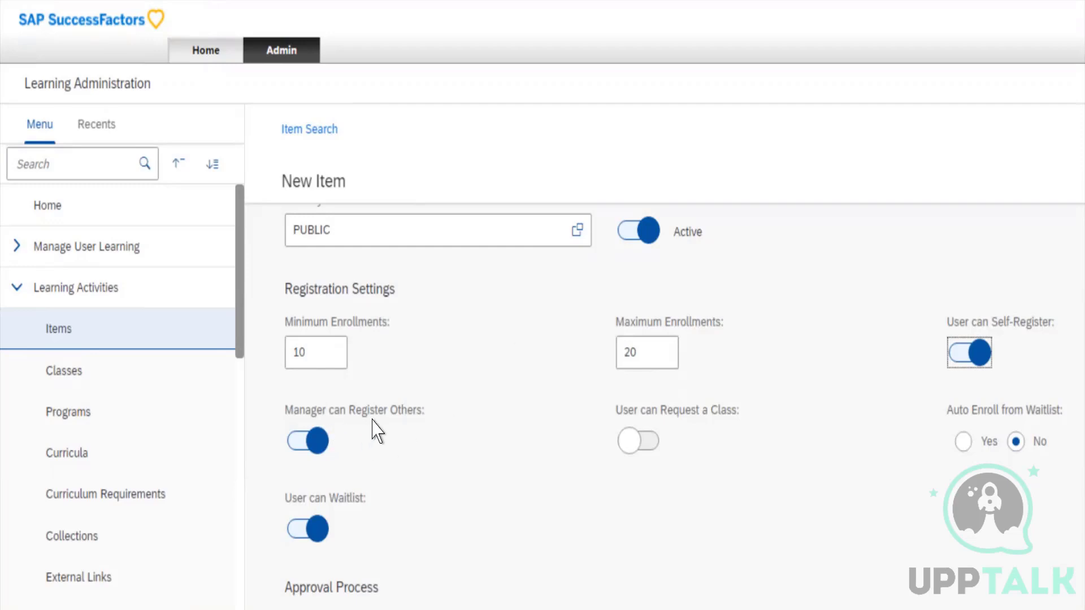
Go through the Manager can Register Others, User can Request a Class and Auto Enroll from Waitlist settings
click(308, 441)
key(Tab)
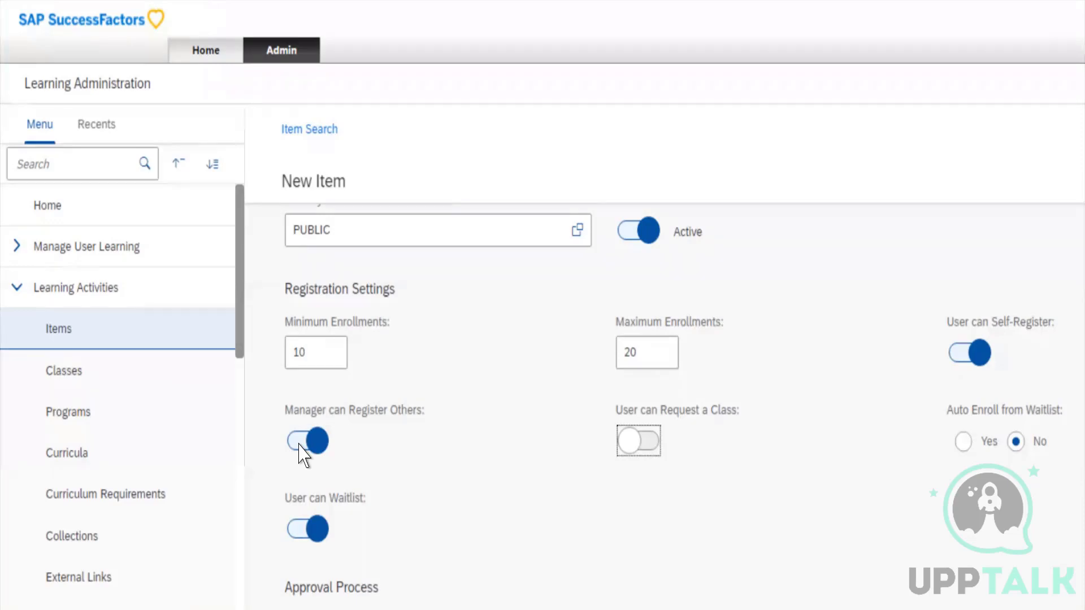
key(Tab)
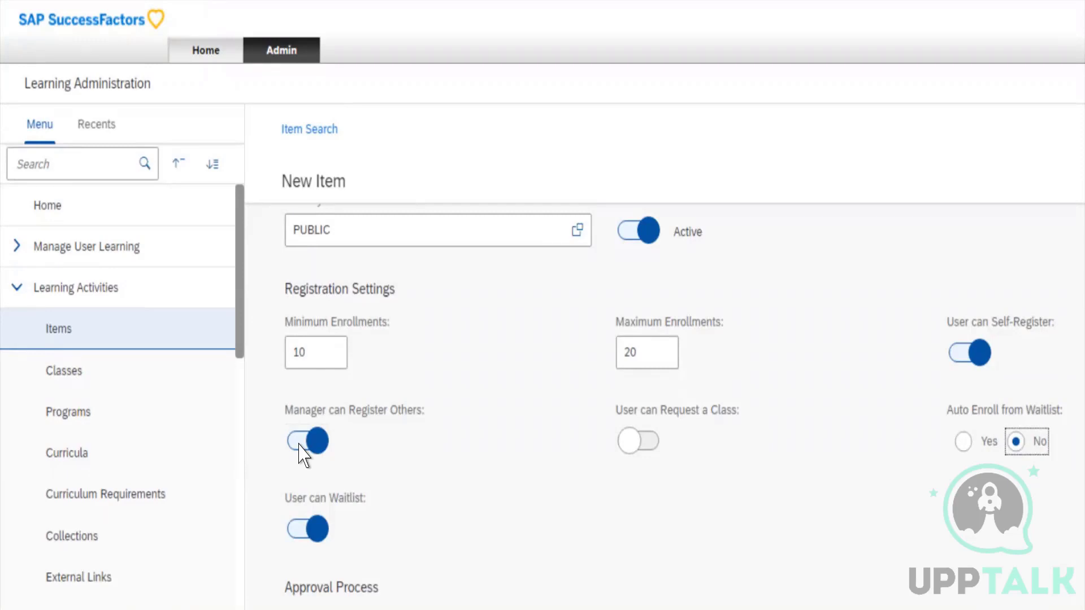
Set Approval Required to Yes in the new item's Approval Process section
key(Tab)
scroll(301, 455, down, 5)
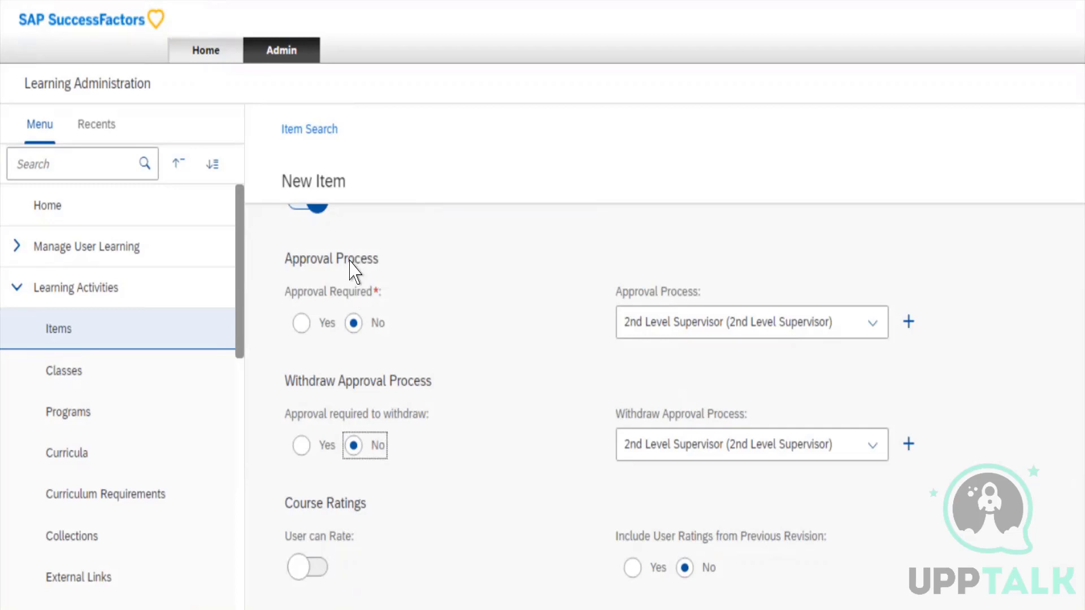
click(300, 269)
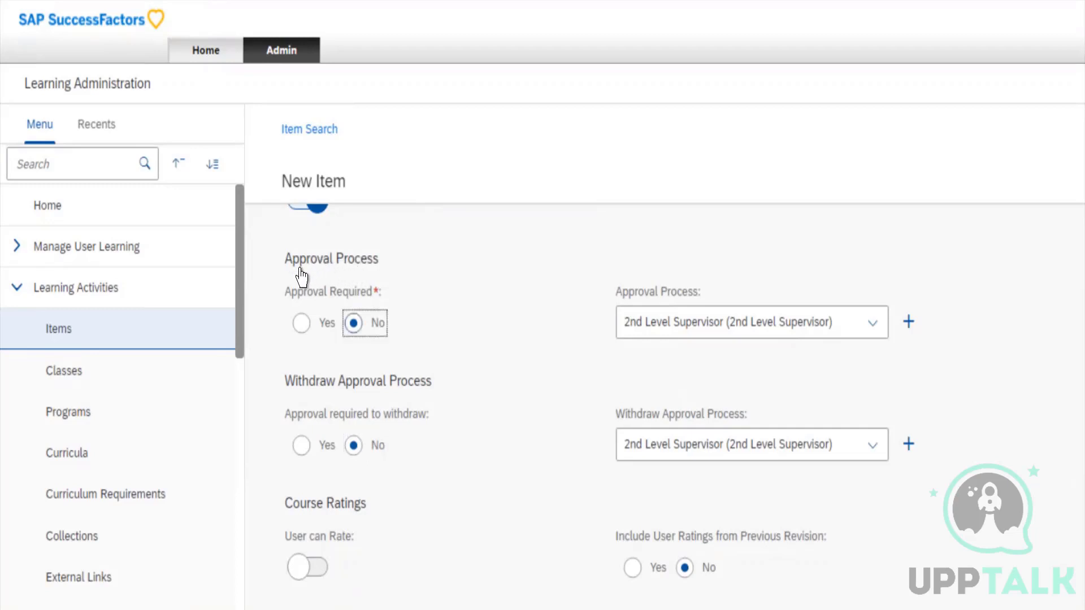
key(shift+Tab)
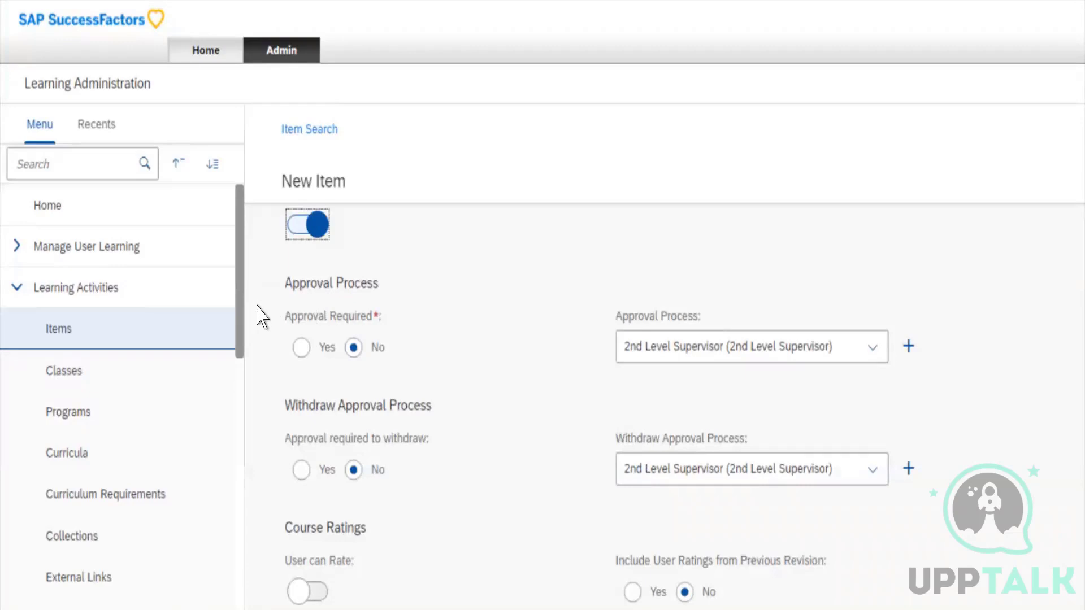
click(320, 314)
key(Tab)
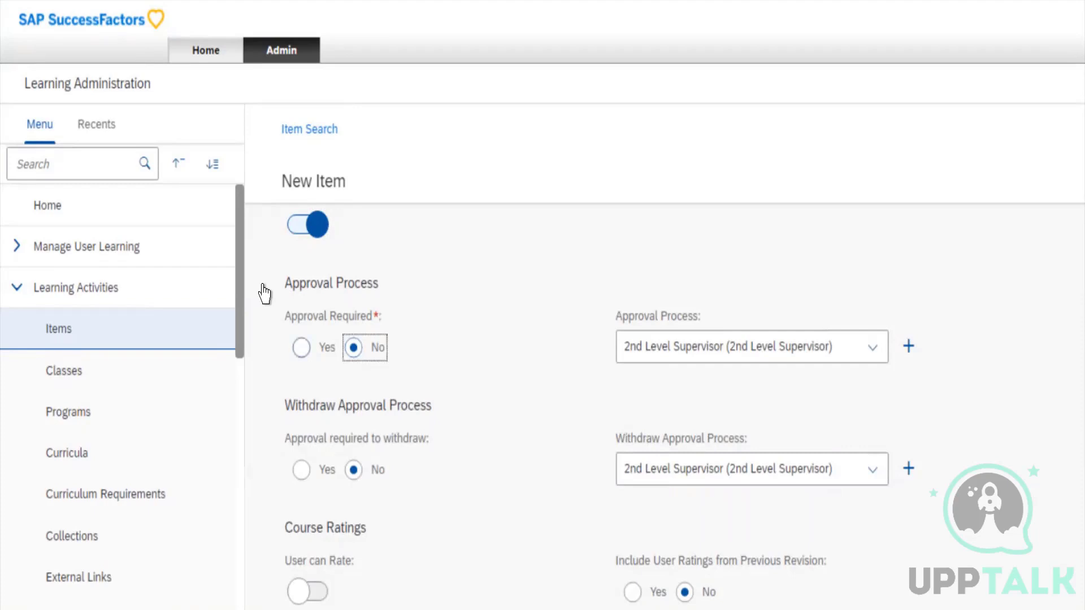
key(Left)
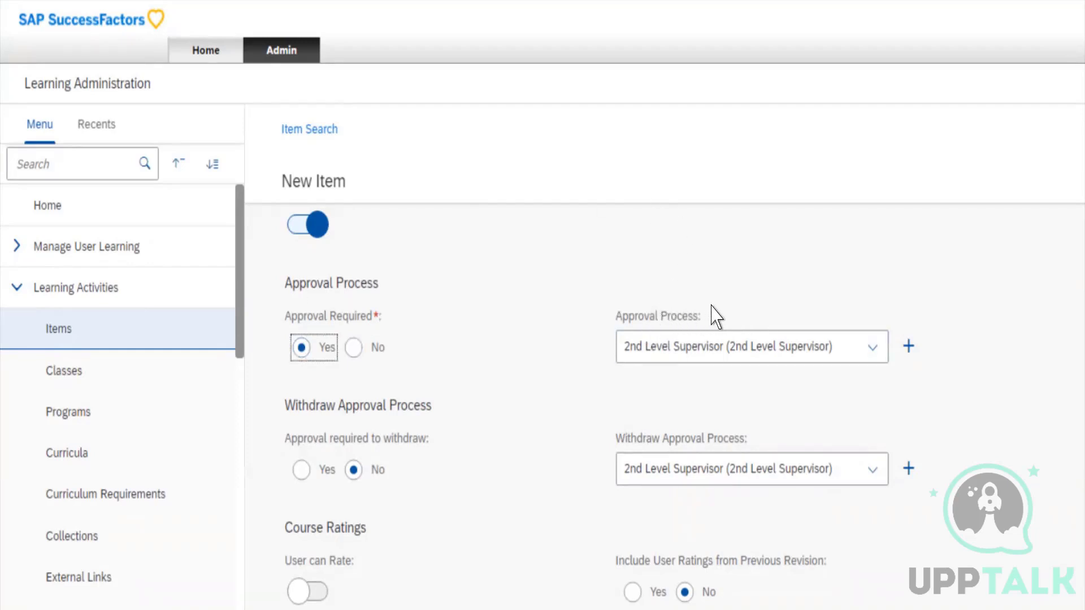
View the available choices for the Approval Process and close the list without changing the selection
click(654, 316)
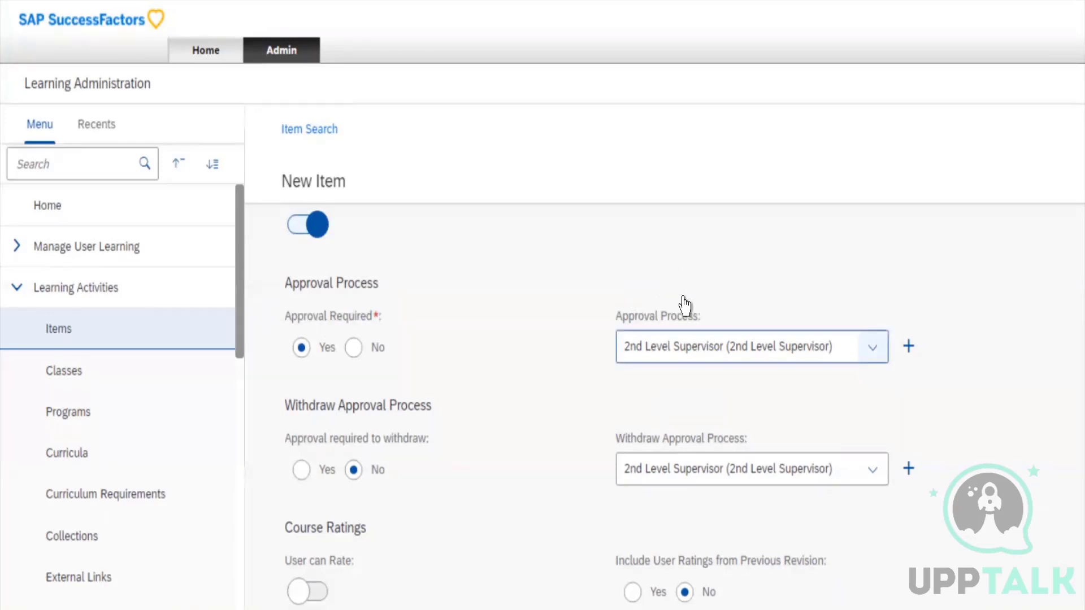
click(667, 342)
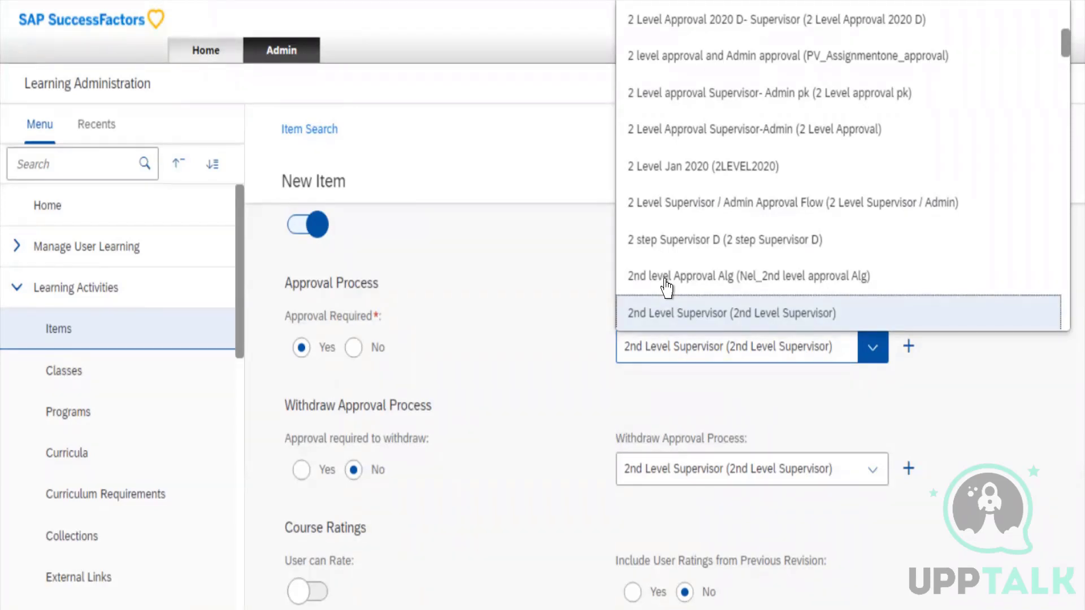
click(318, 409)
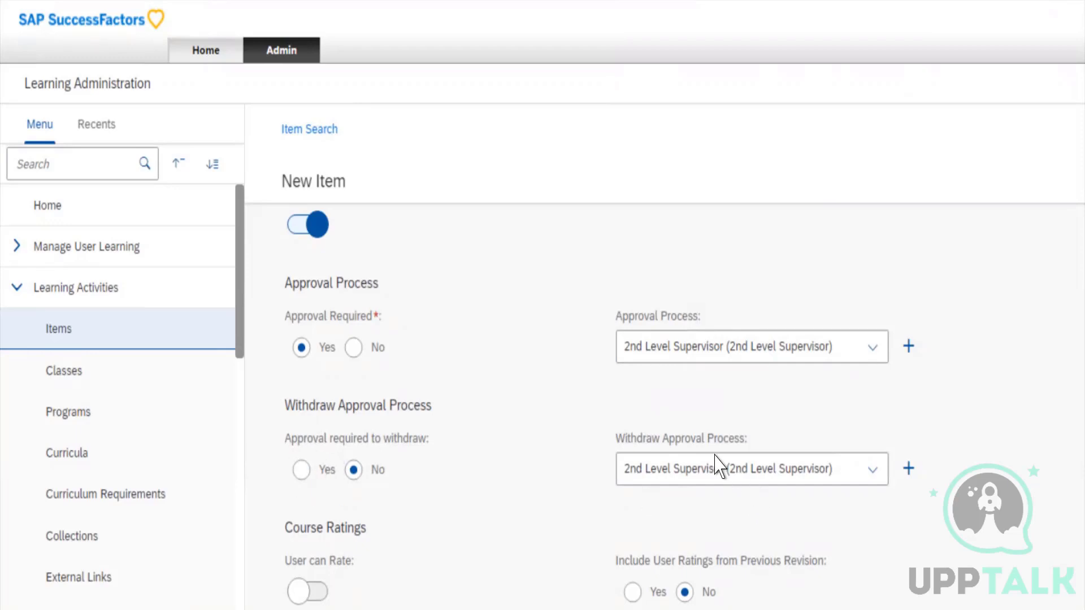
scroll(717, 466, down, 1)
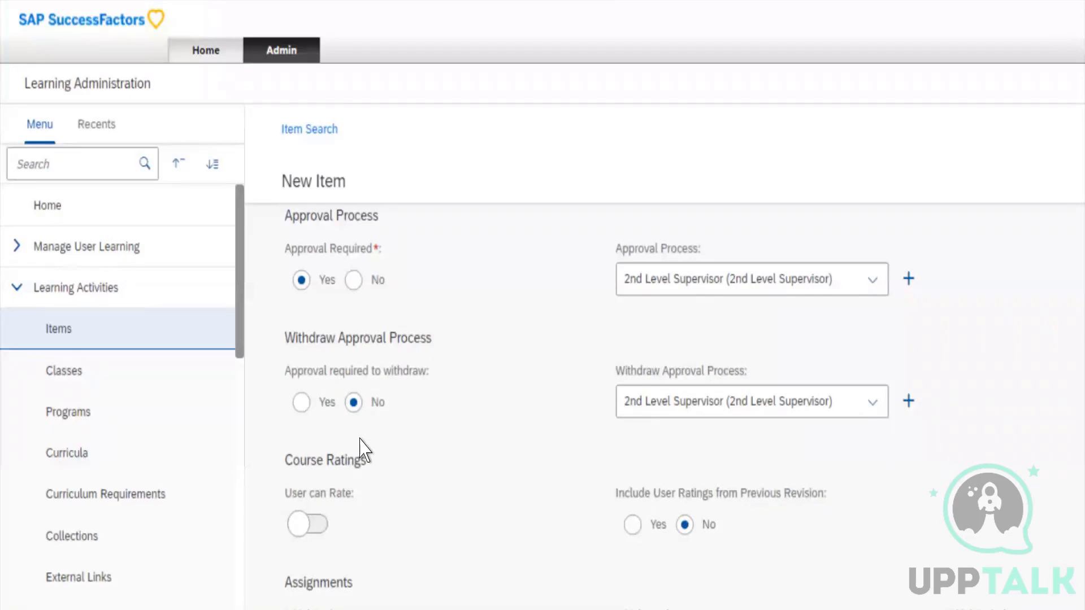
scroll(366, 447, up, 10)
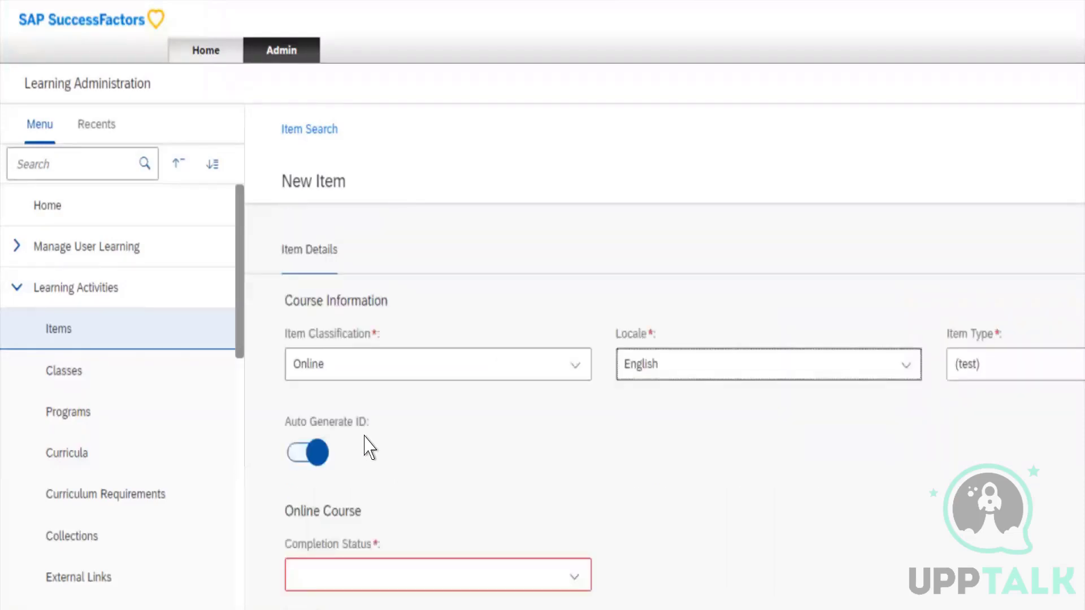
key(shift+Tab)
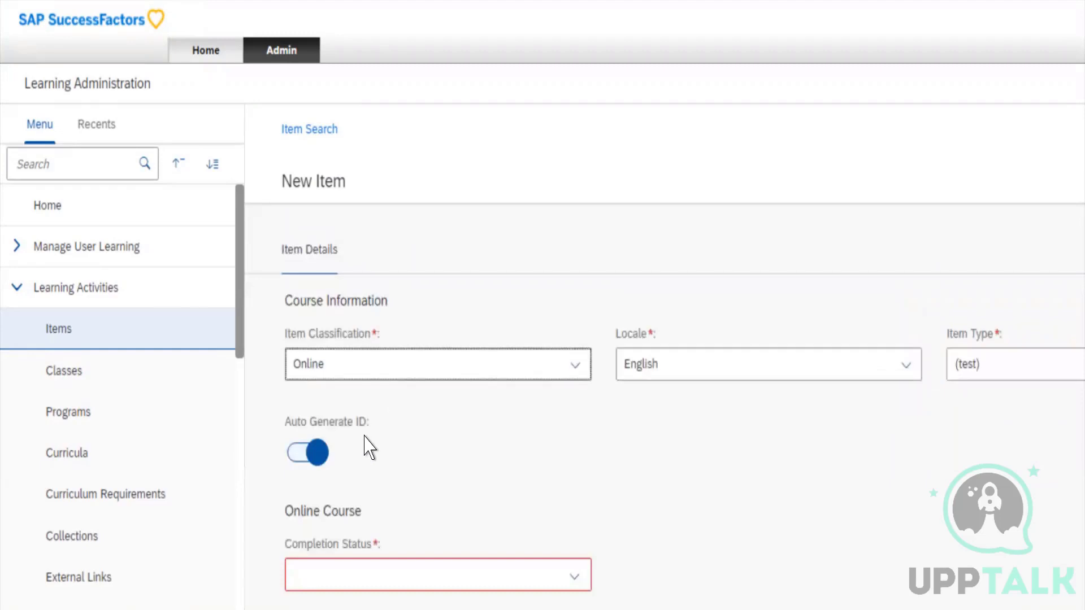
key(shift+Tab)
key(shift+Tab)
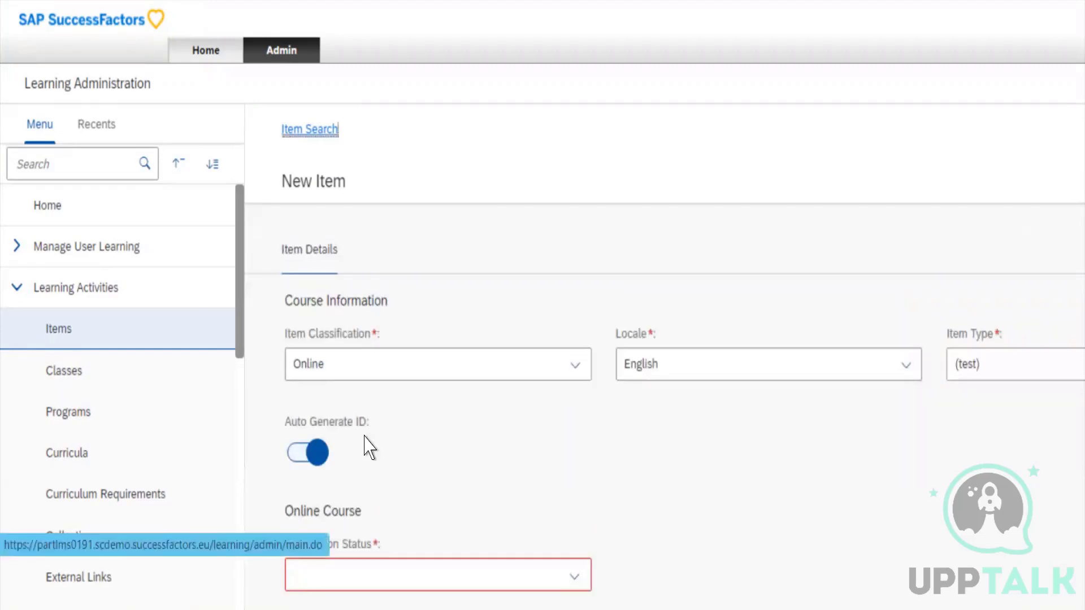
scroll(366, 446, down, 10)
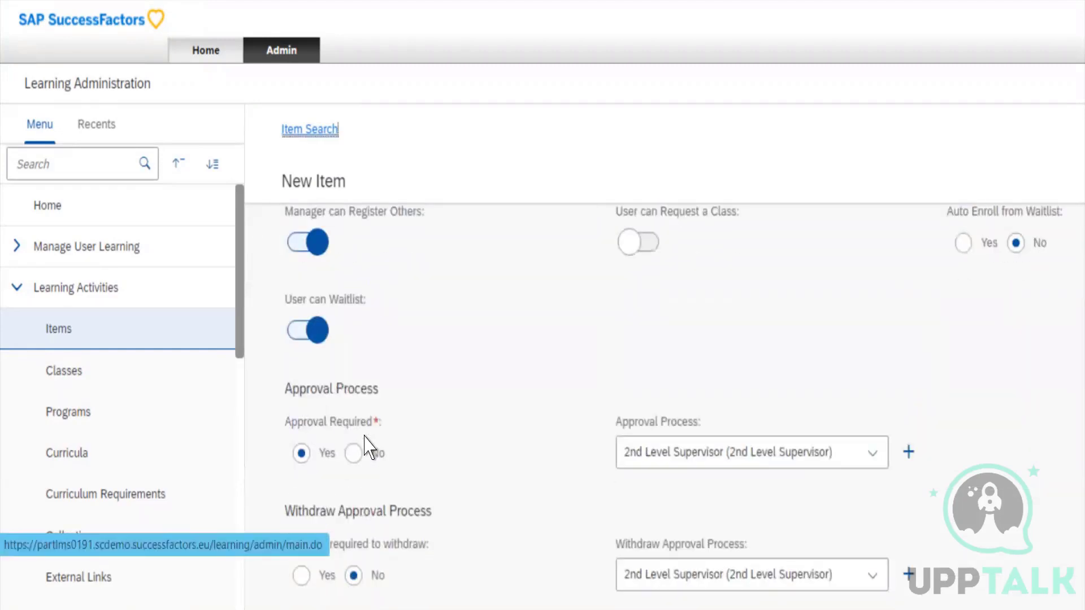
scroll(367, 447, down, 2)
click(498, 312)
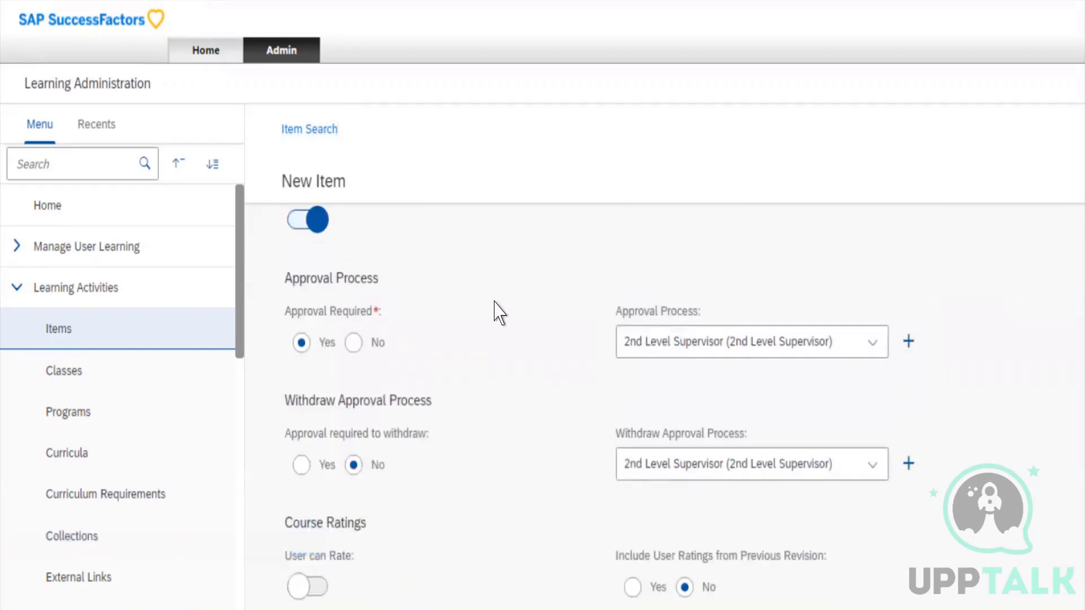
View the available choices for the Withdraw Approval Process and leave the current one selected
scroll(497, 312, down, 2)
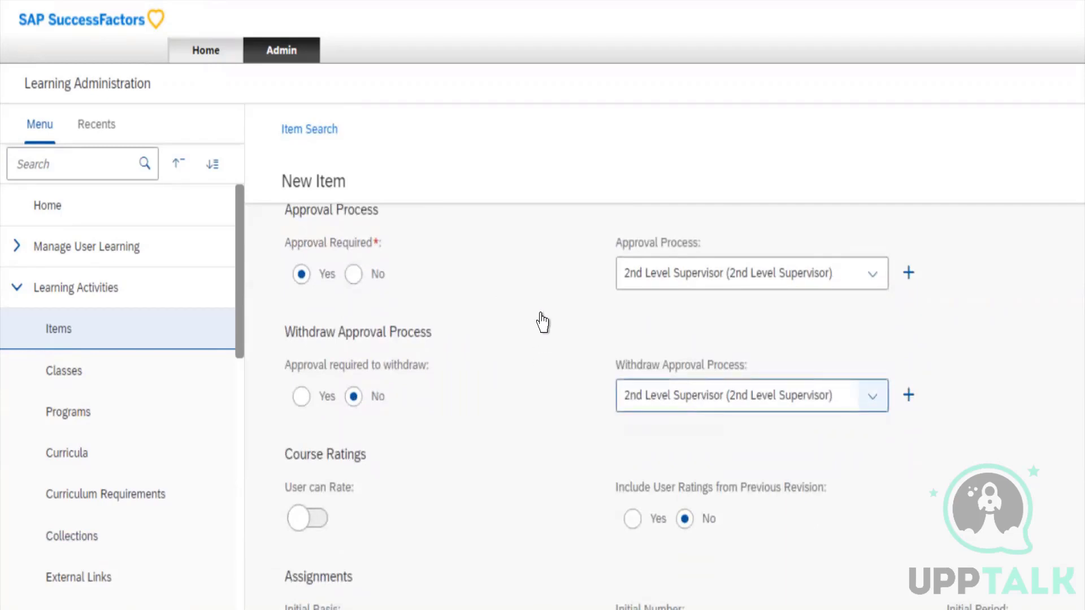
click(873, 397)
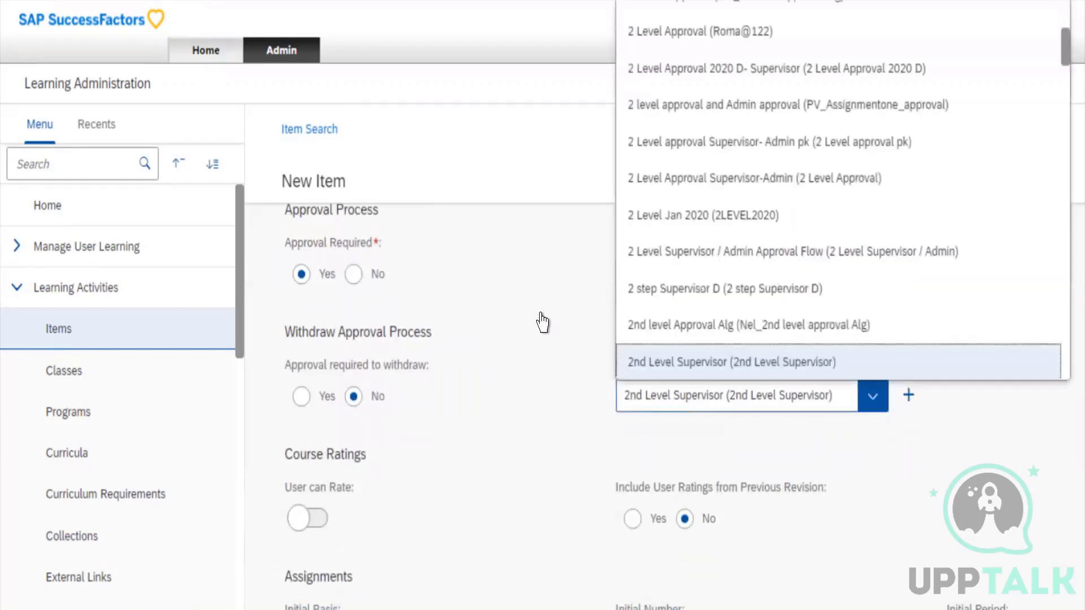
key(Tab)
key(Tab)
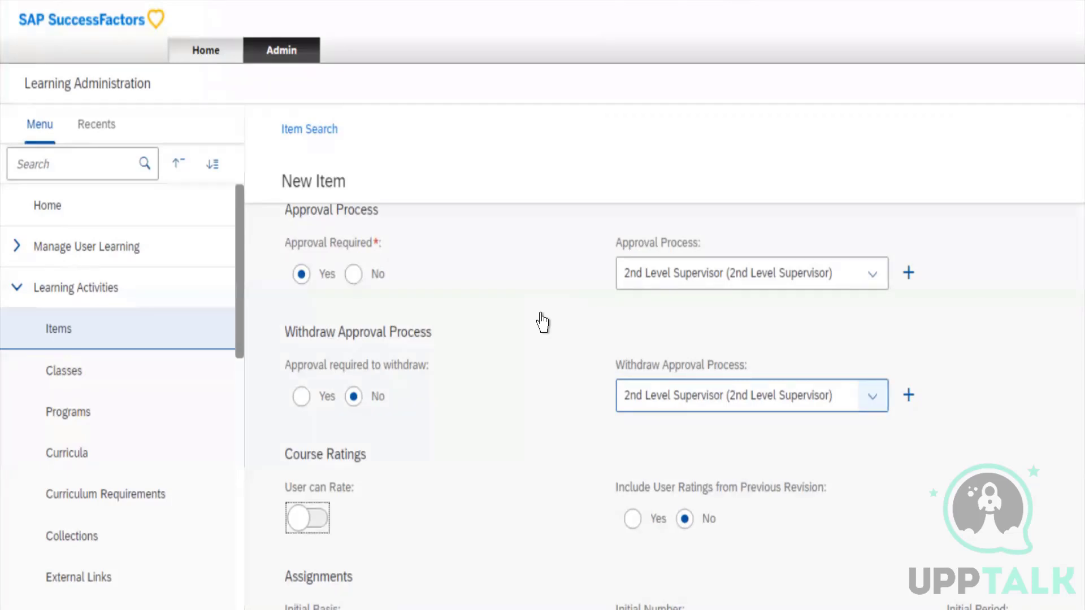
Turn on User can Rate in the item's Course Ratings
click(872, 396)
key(Tab)
key(Tab)
key(space)
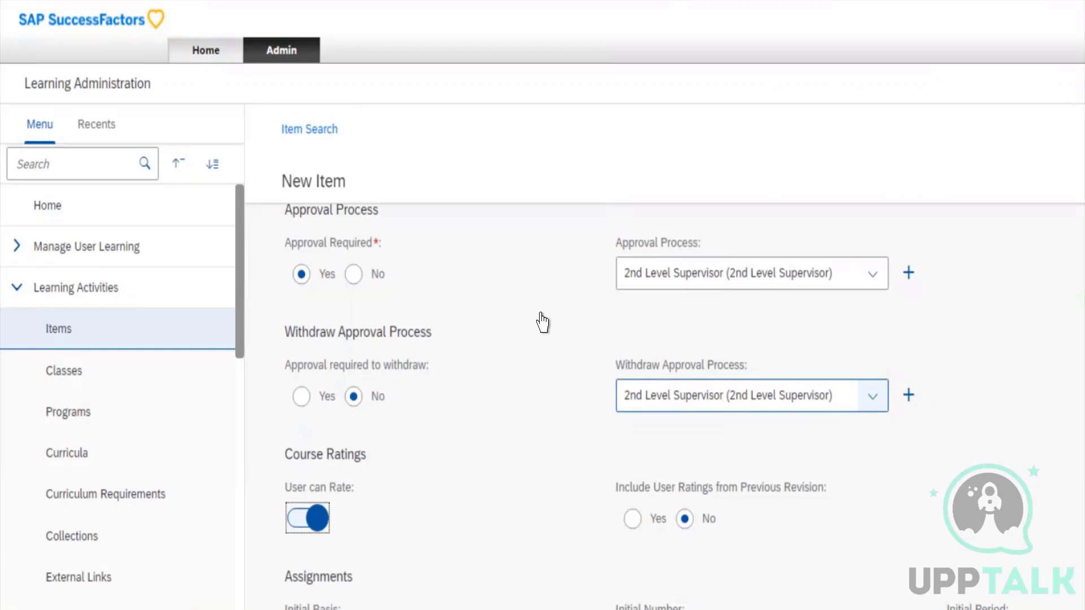
key(Tab)
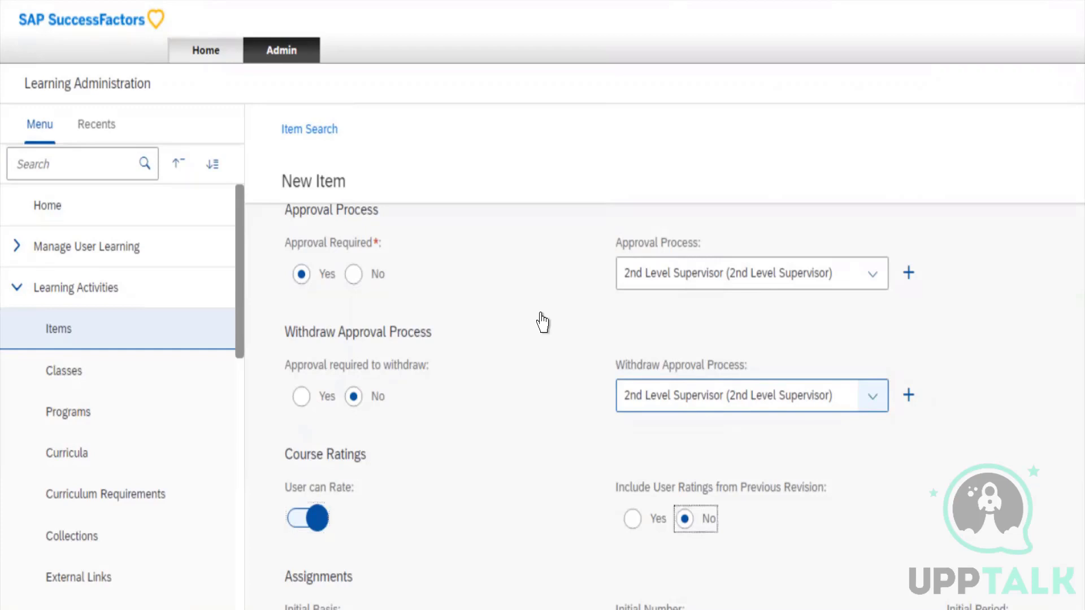
Set the Initial Basis to Event and the Initial Number to 1 in the item's Assignments section
scroll(627, 463, down, 5)
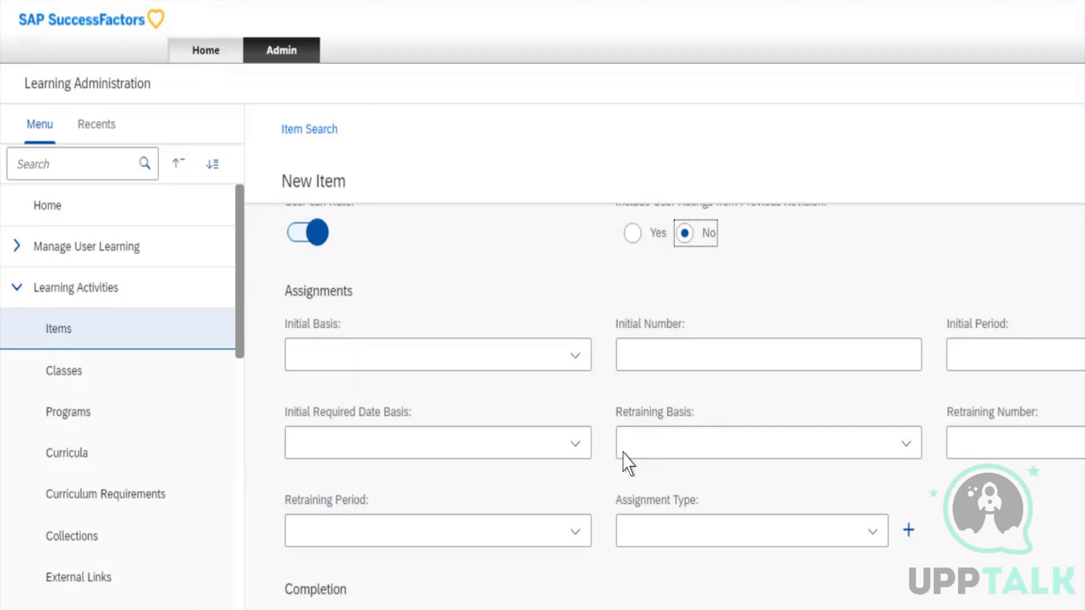
click(502, 362)
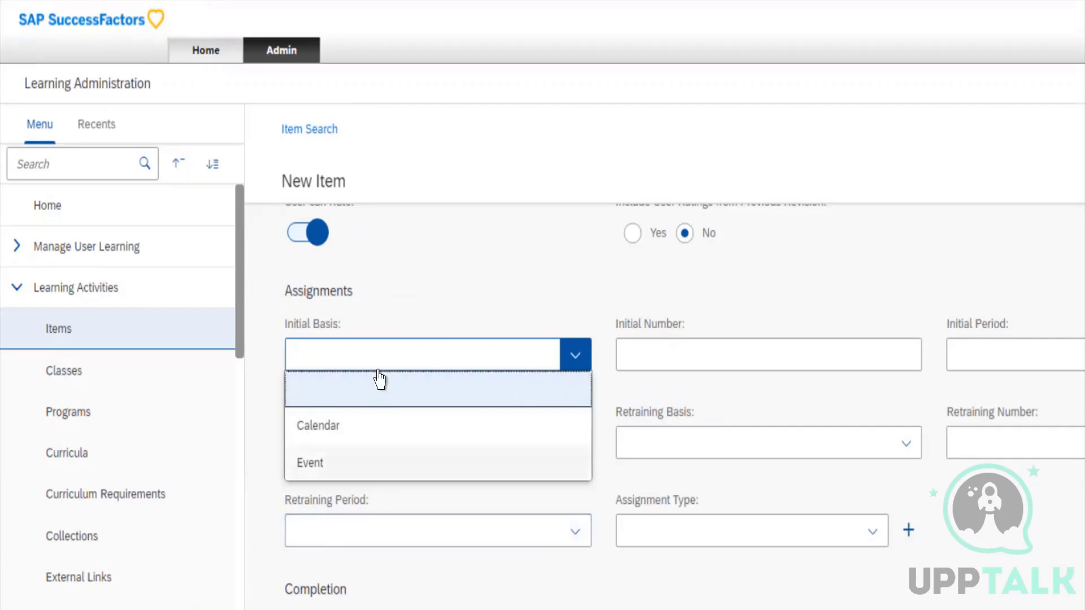
click(380, 454)
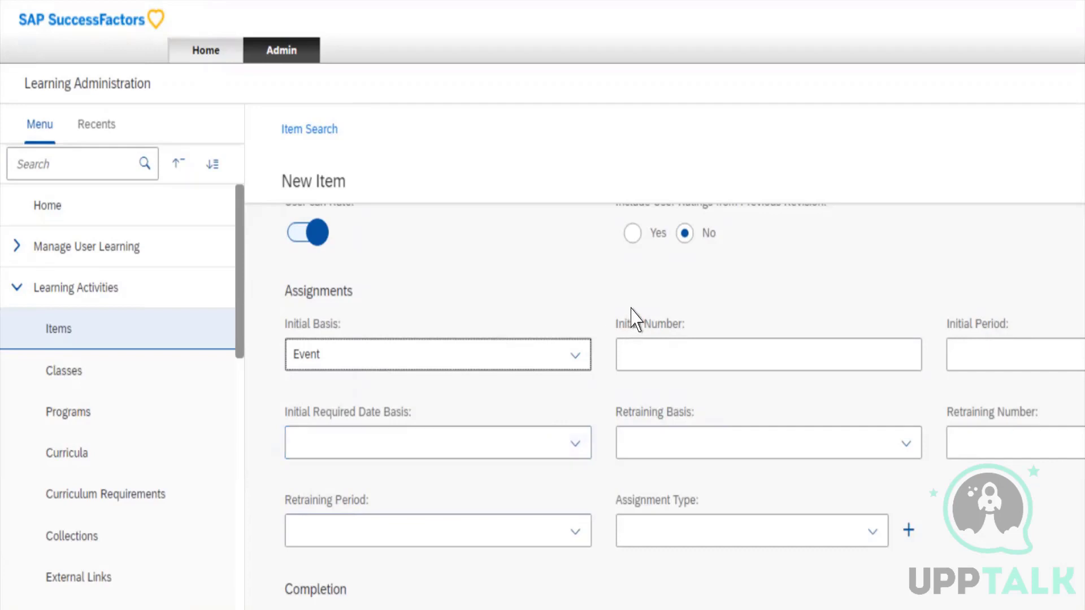
key(Tab)
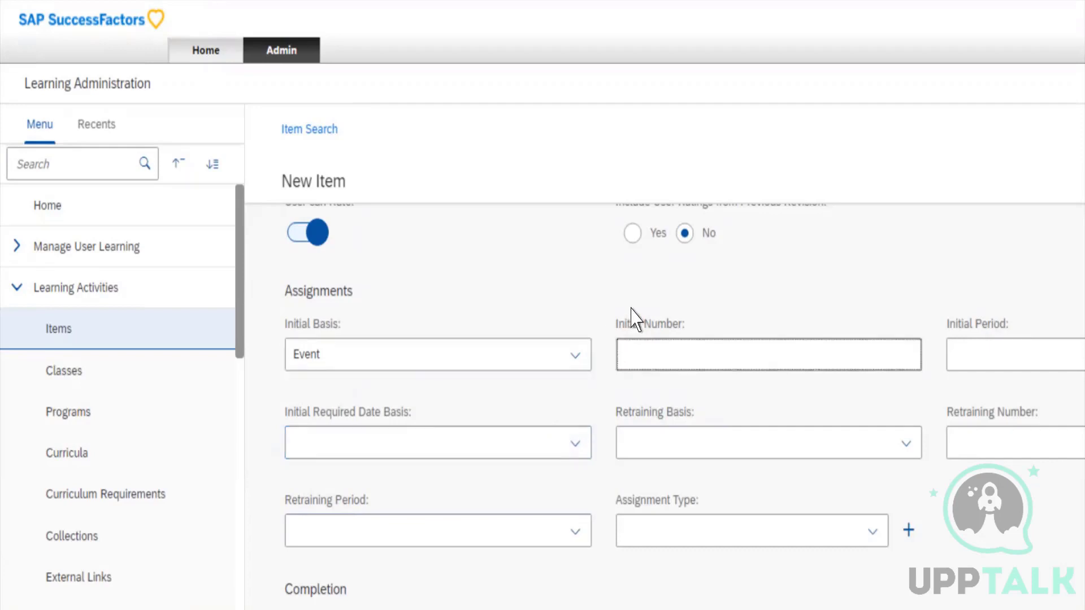
text(1)
key(Tab)
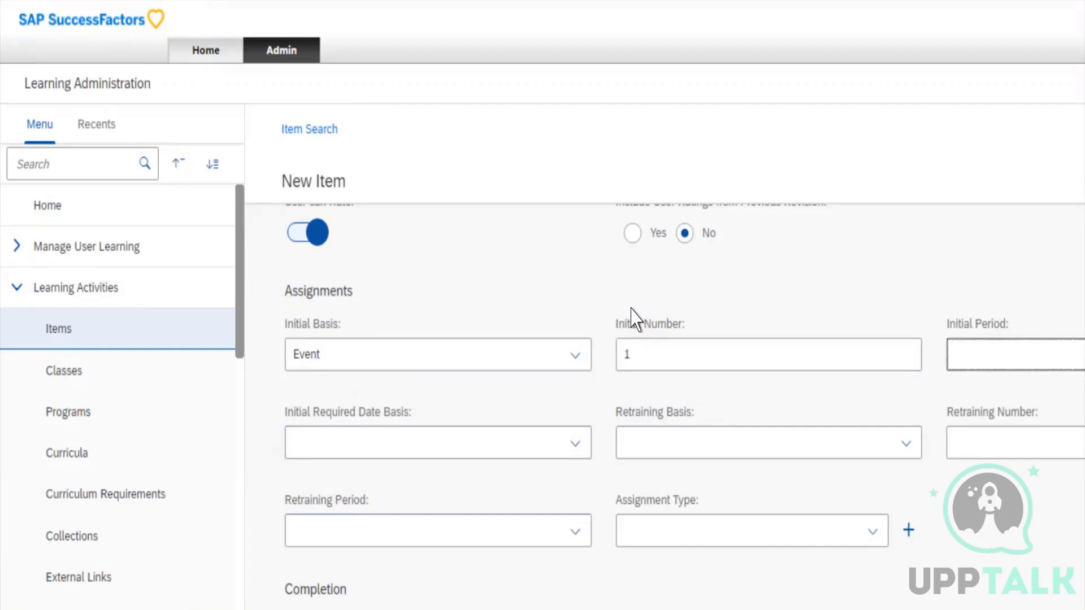
Set the assignment's Initial Period to Quarters
key(Tab)
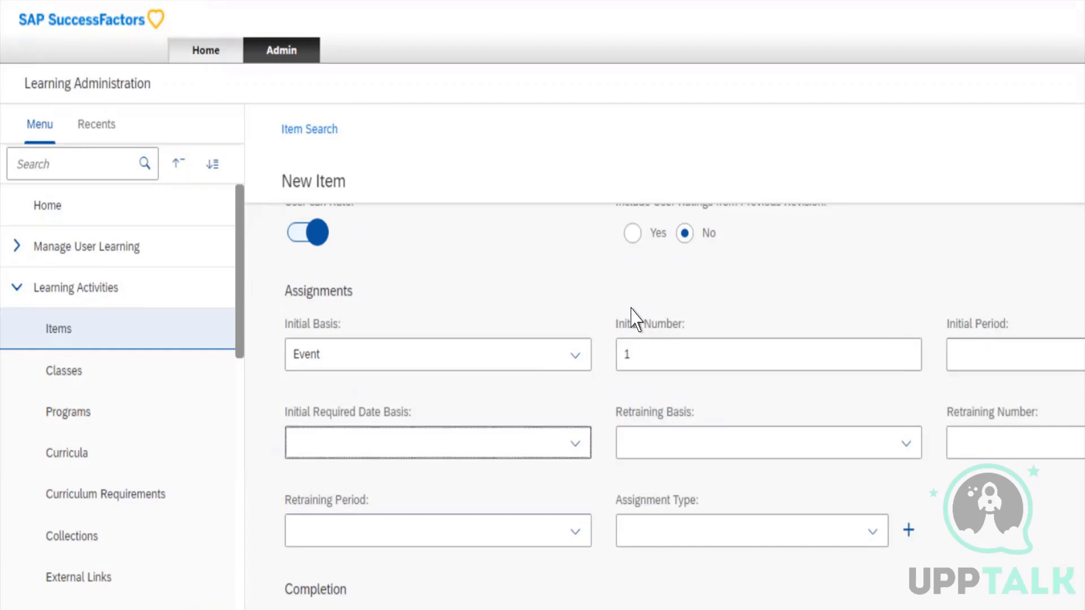
key(shift+Tab)
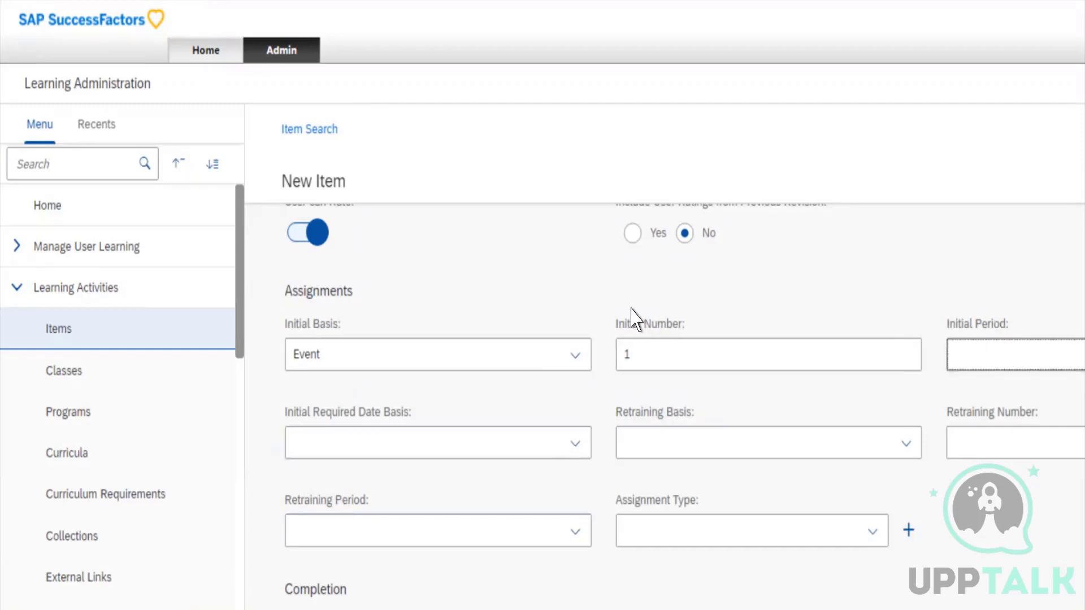
key(Down)
key(Down)
key(Up)
key(Down)
key(Down)
key(Down)
key(Tab)
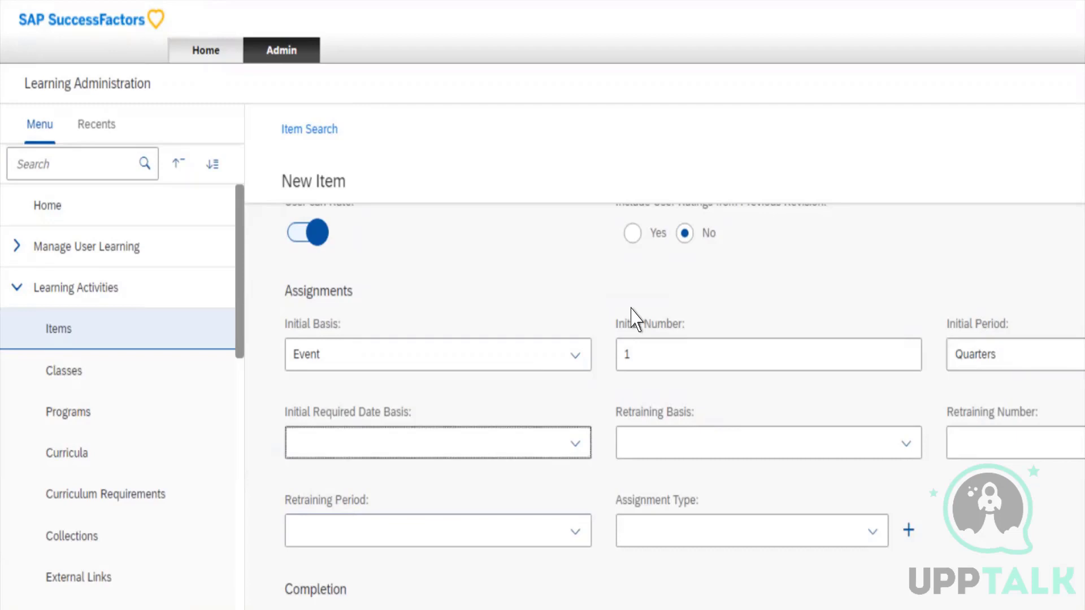
Set the Initial Required Date Basis to Hired Date
key(Down)
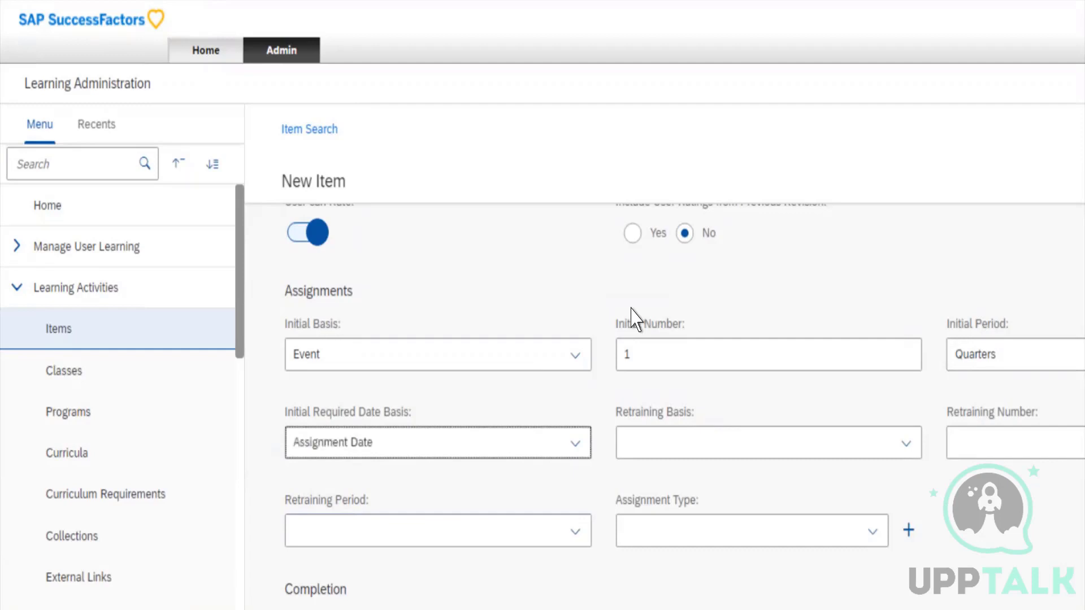
key(Down)
key(Up)
key(Down)
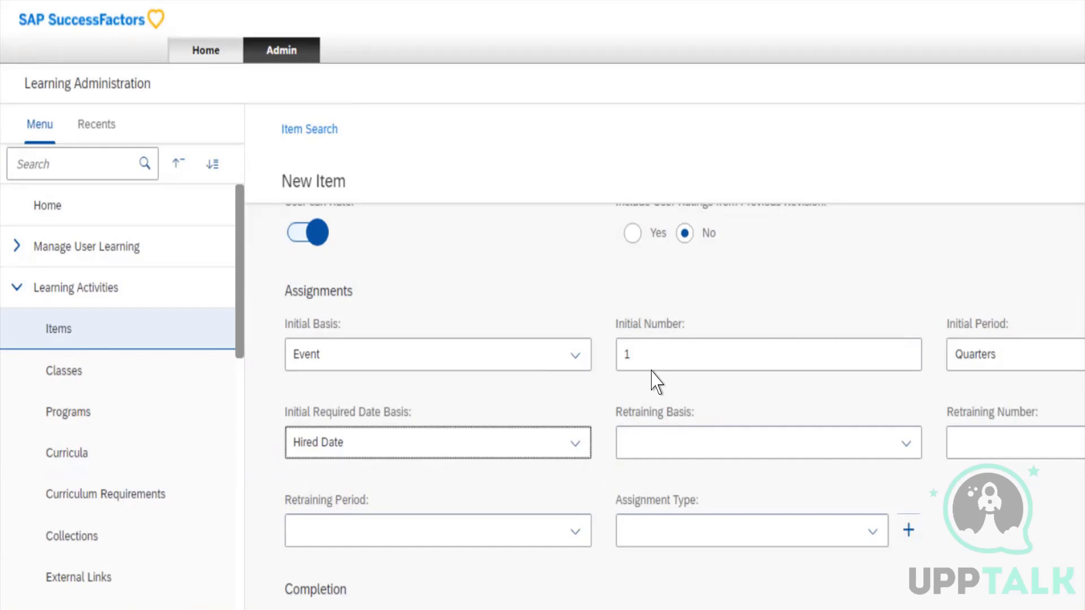
Set the Retraining Basis to Event and the Retraining Number to 1
key(Tab)
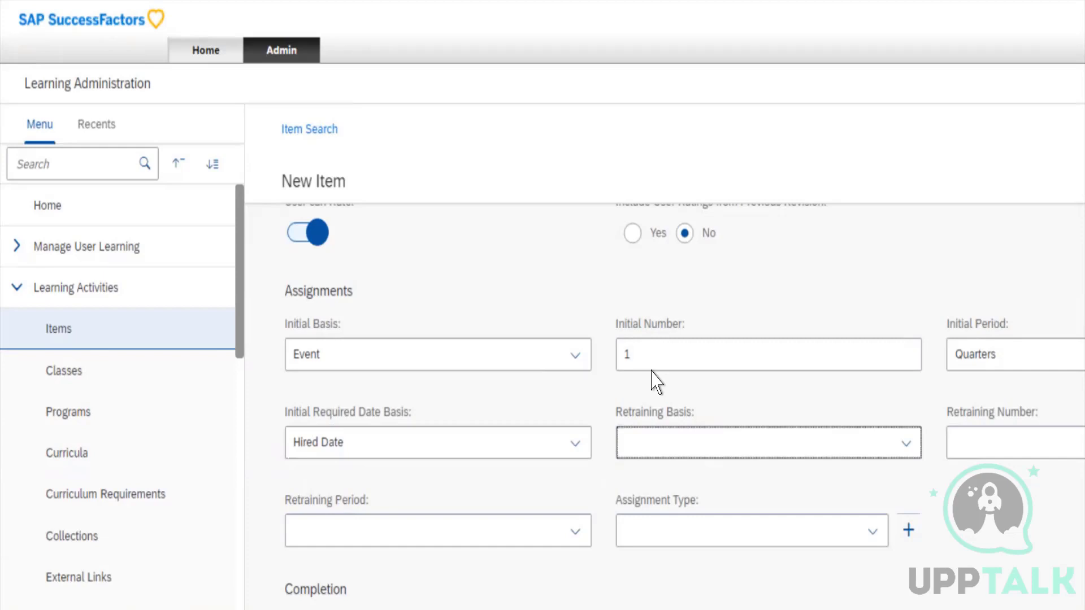
key(Down)
key(Down)
key(Tab)
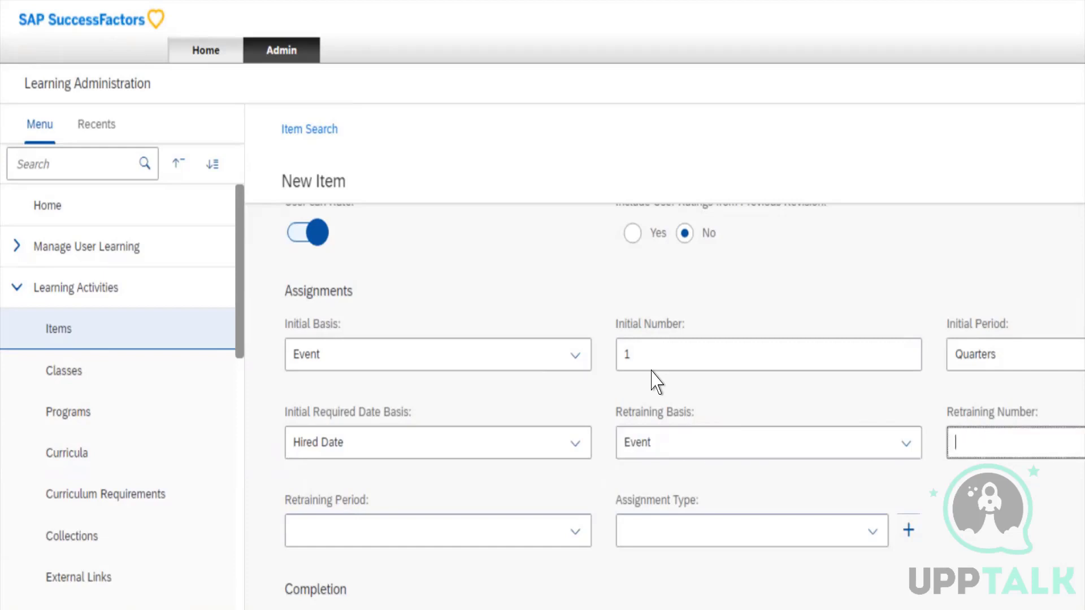
text(1)
key(Tab)
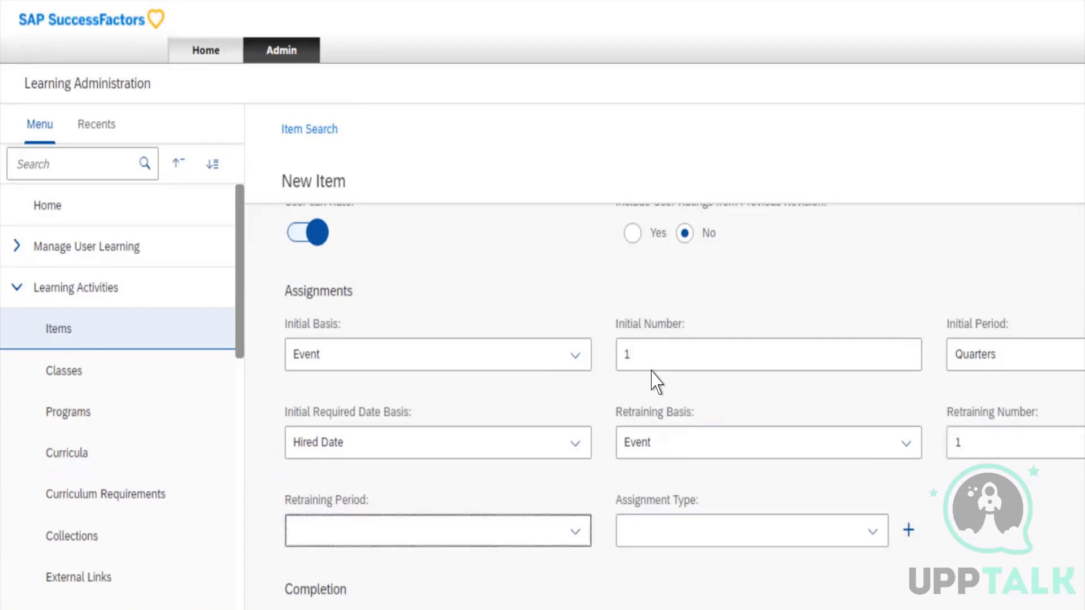
Set the Retraining Period to Quarters
key(Down)
key(Down)
key(Down)
key(Down)
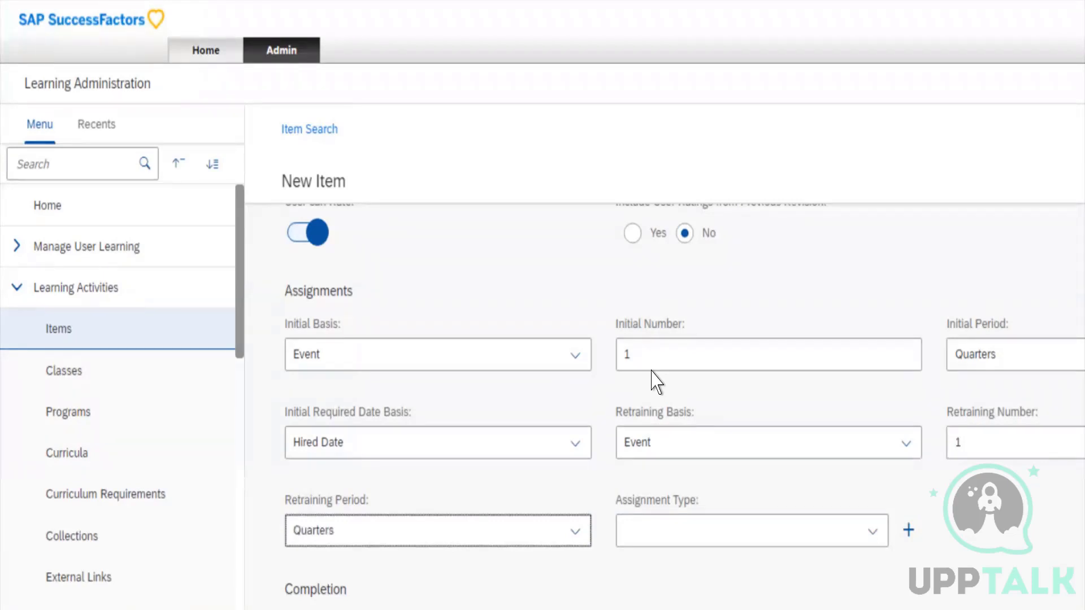
Set the Assignment Type to (Atribuição_CB_1) and open the form for adding a new assignment type
key(Tab)
key(Down)
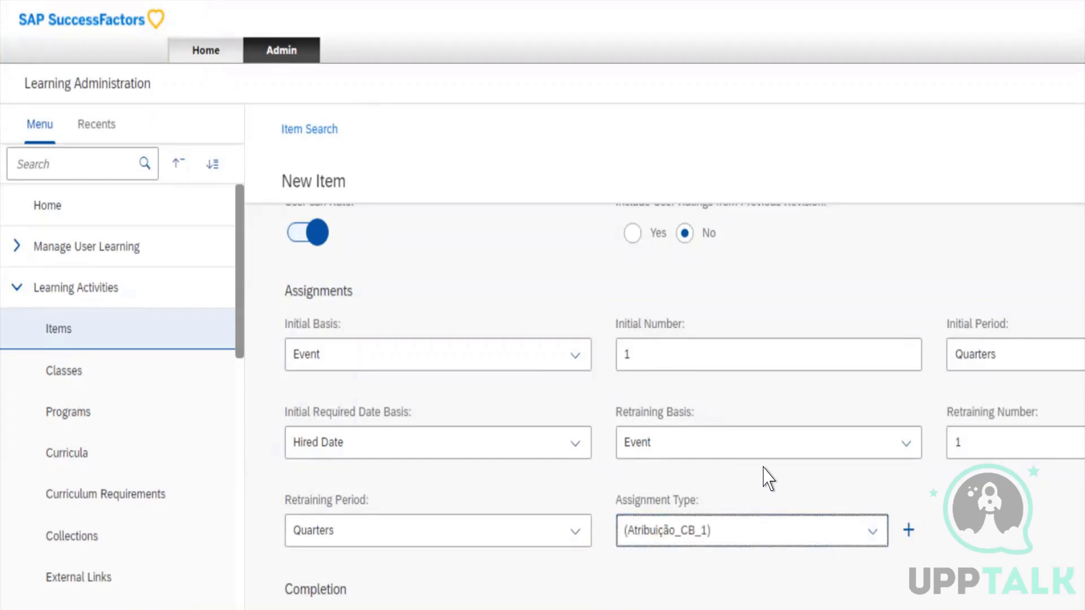
key(Tab)
key(Return)
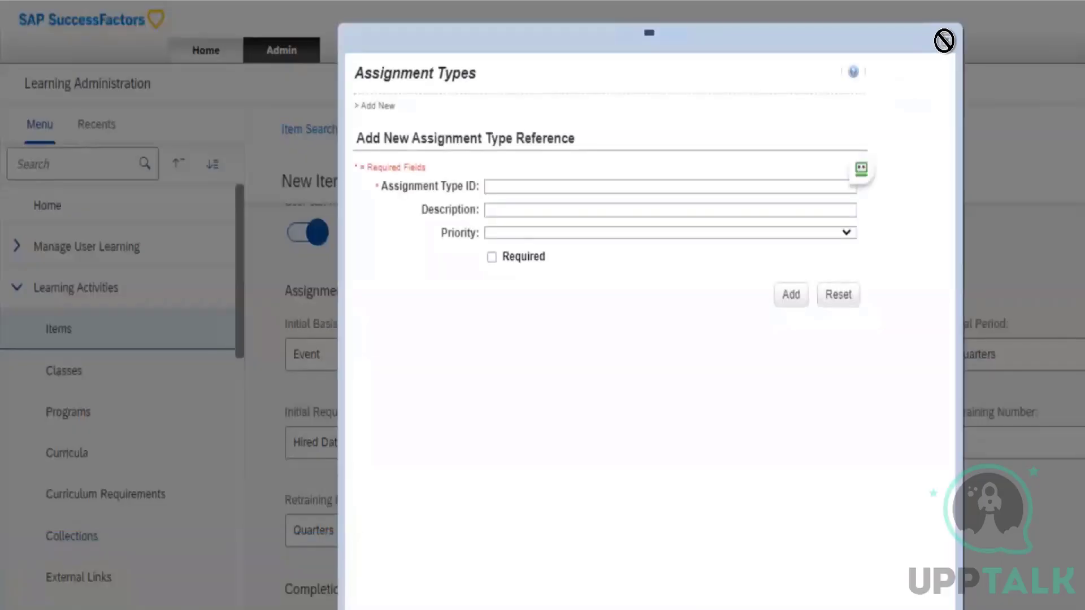
Close the new assignment type form without adding one and set the Assignment Type to Mandatory (A_Mandatory)
click(943, 42)
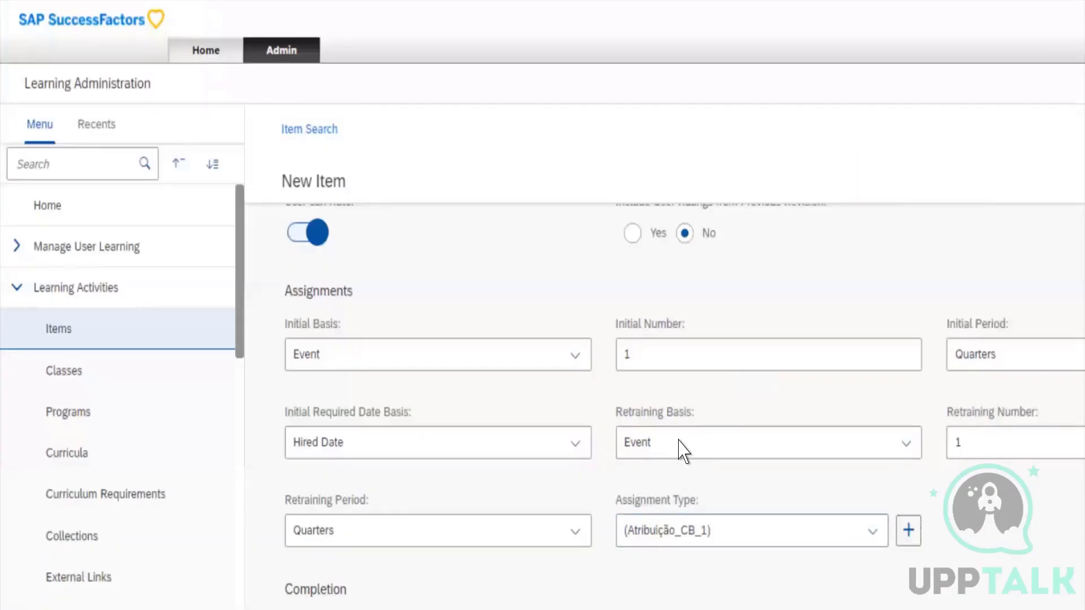
click(751, 530)
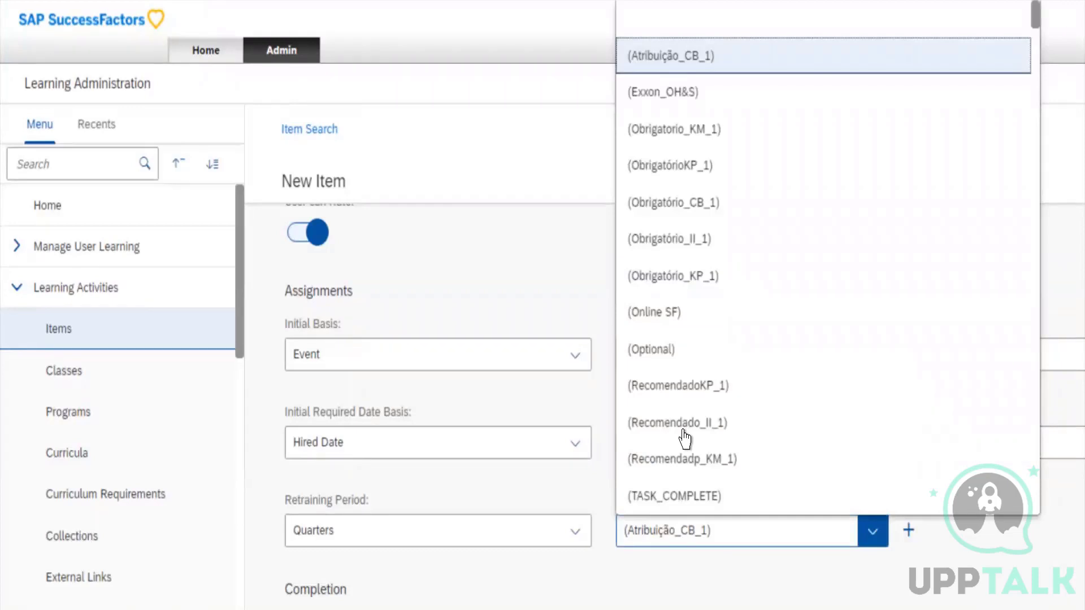
scroll(685, 438, down, 1)
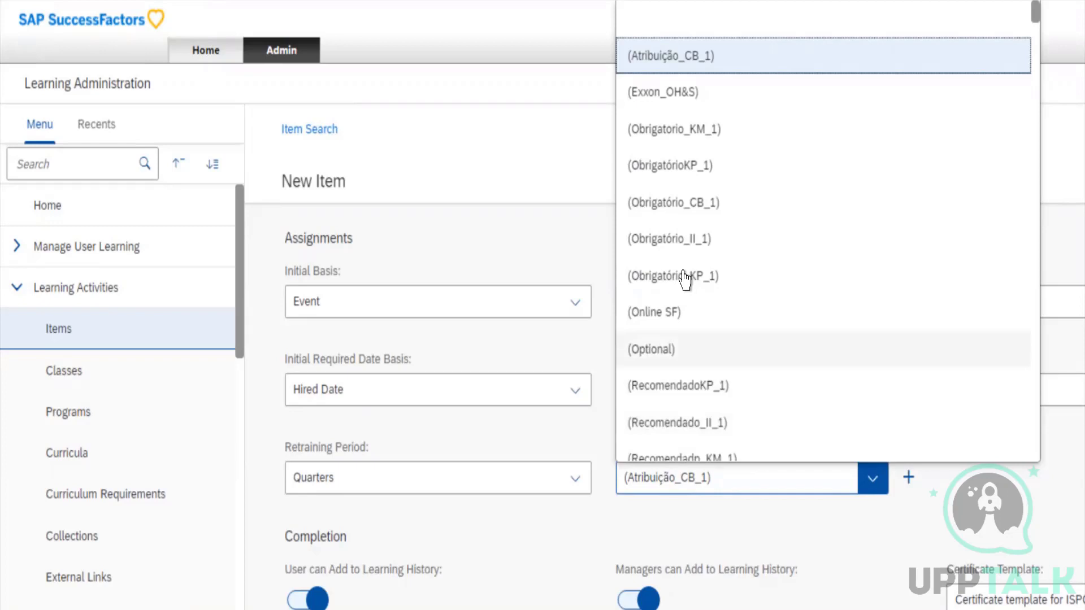
key(m)
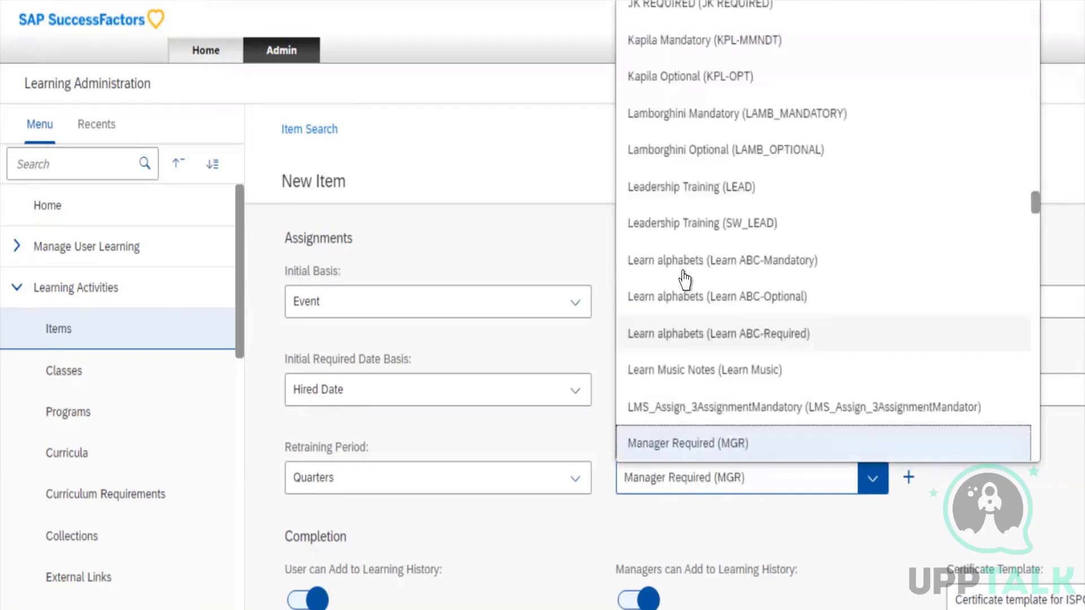
key(Down)
key(Down)
key(Up)
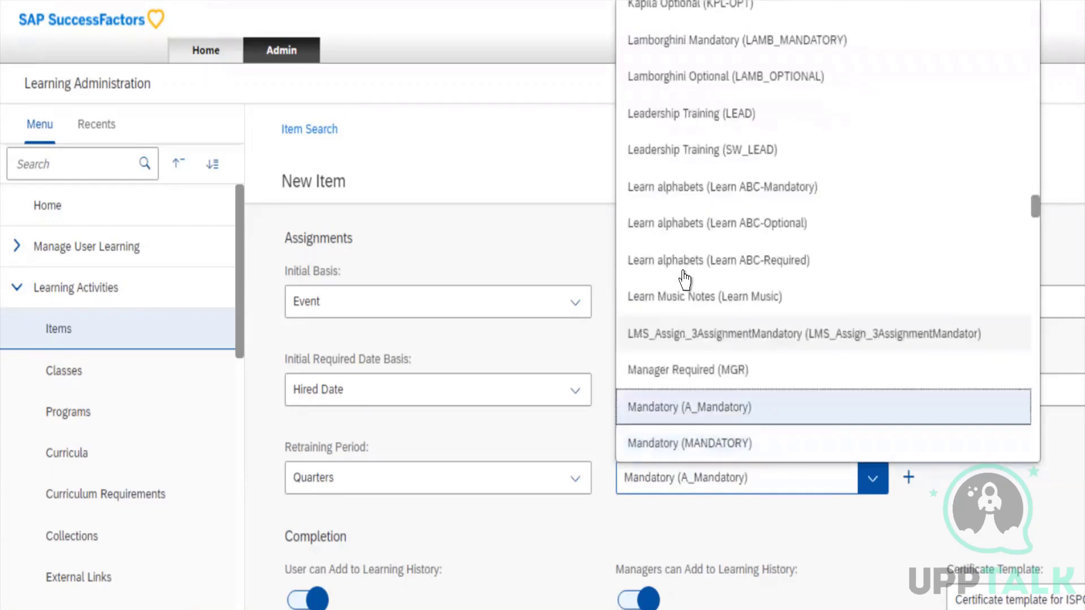
key(Return)
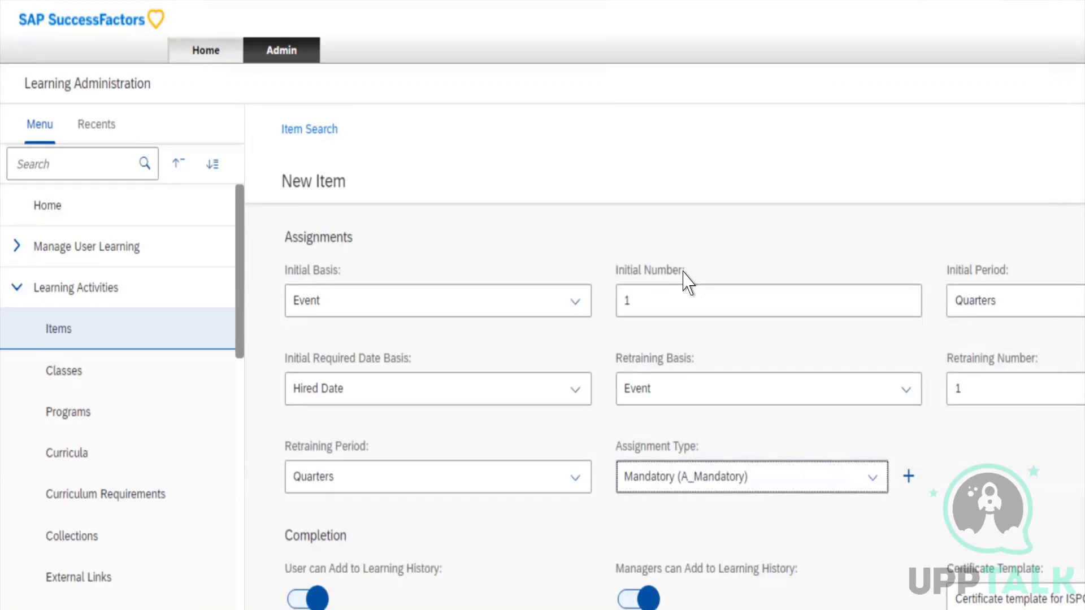
Examine the item's Completion settings and the available Certificate Template choices
scroll(684, 280, down, 4)
scroll(684, 279, down, 1)
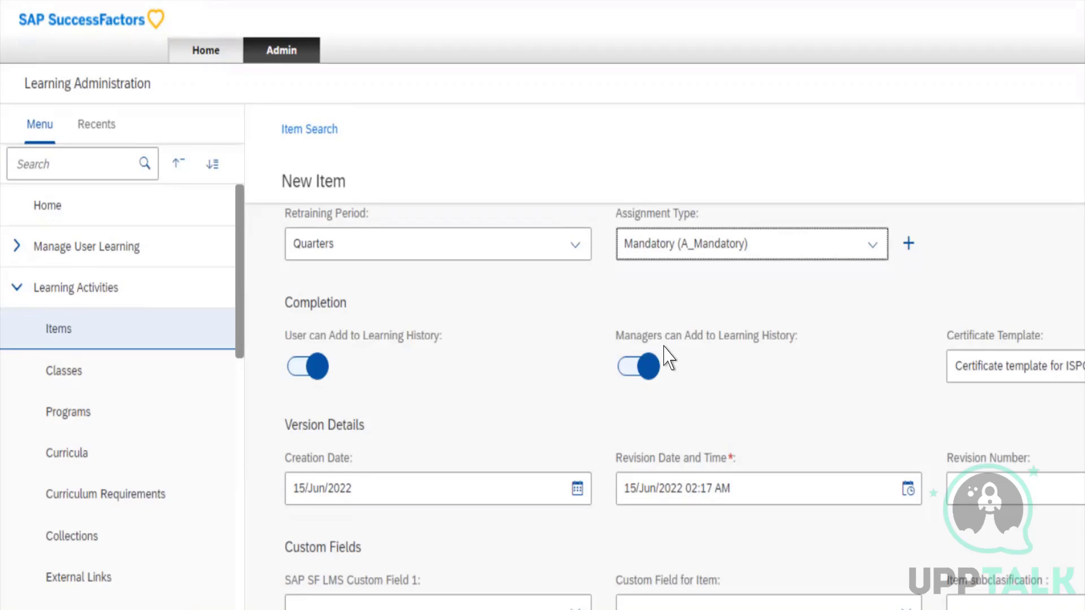
key(Tab)
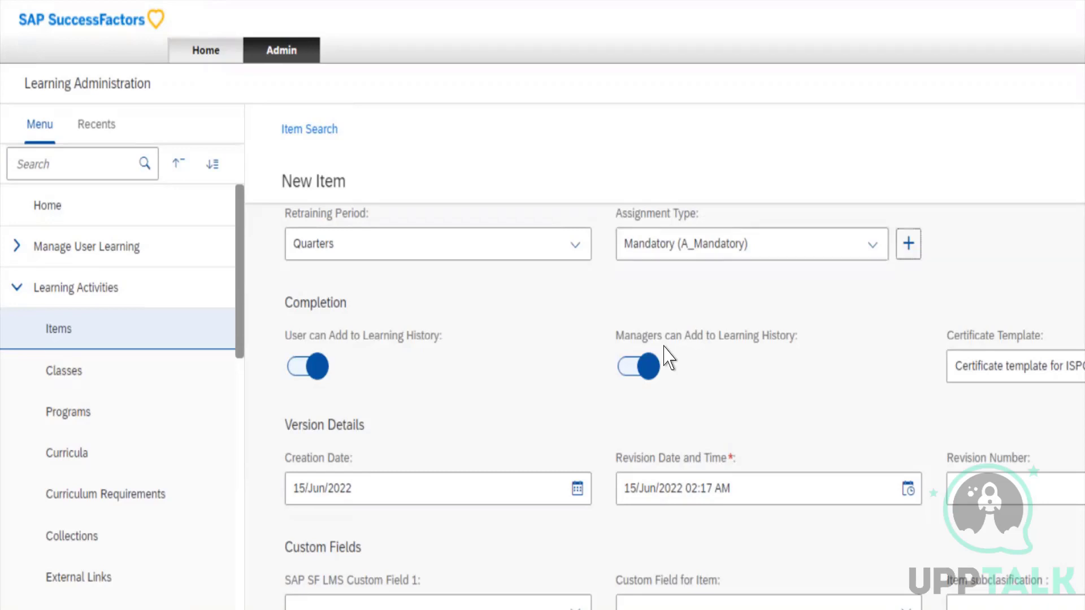
key(Tab)
key(Tab)
key(Tab)
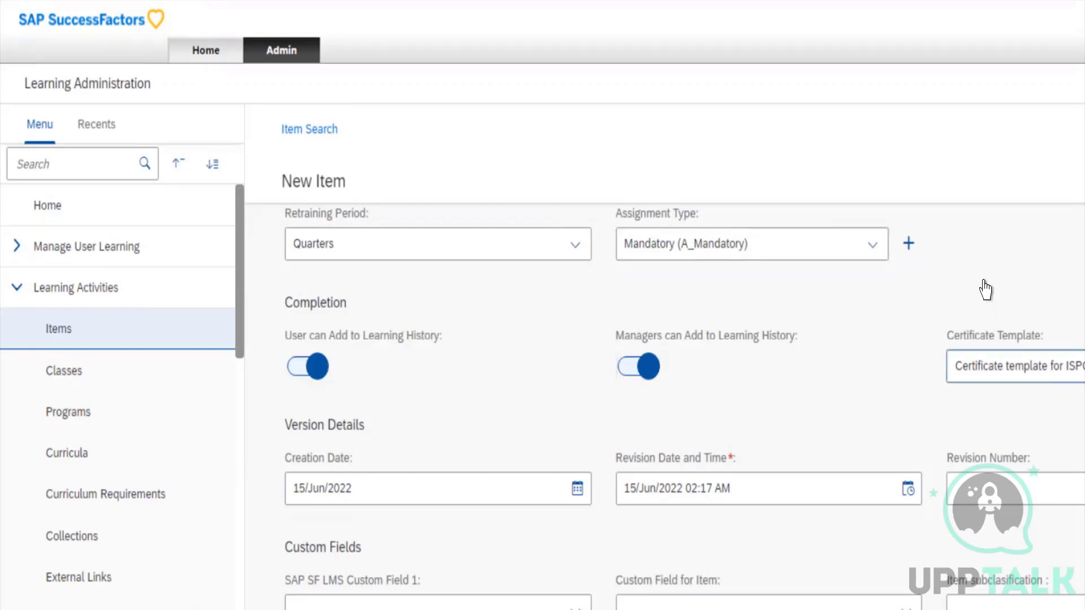
key(alt+Down)
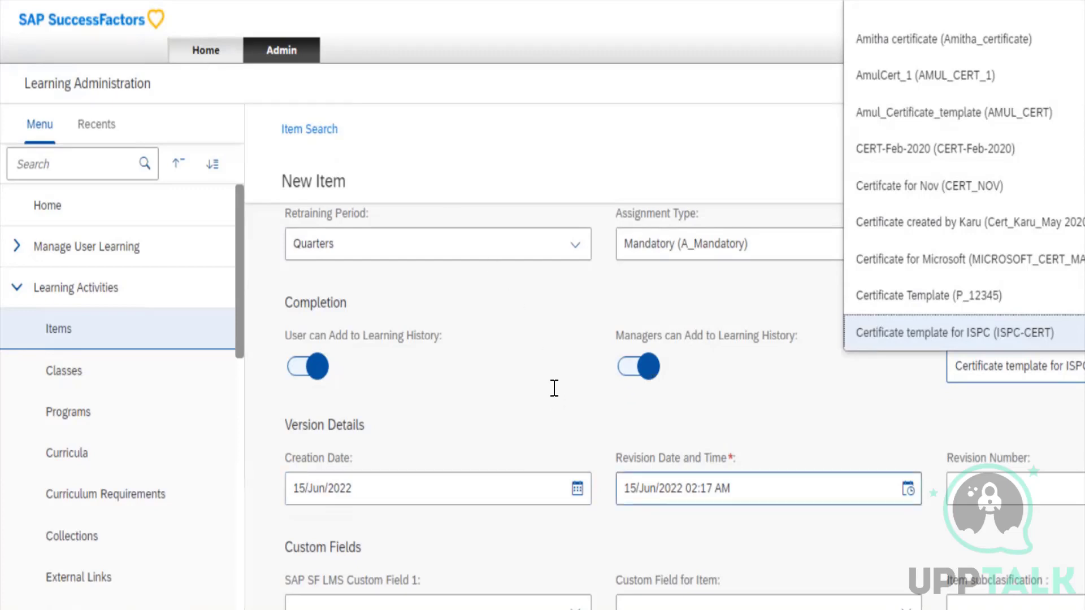
click(664, 488)
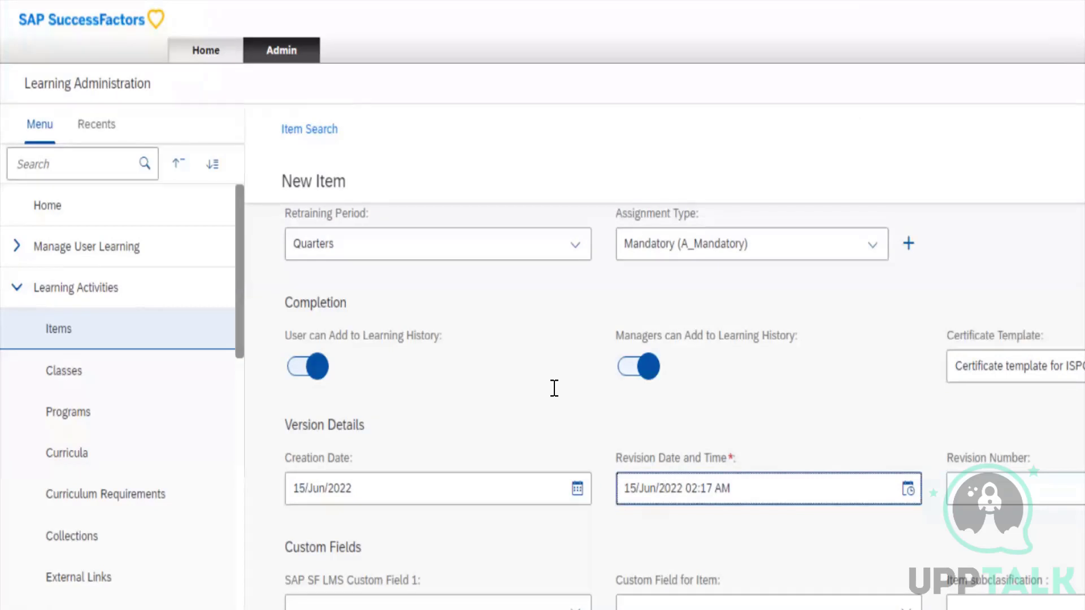
Set the Revision Number in the Version Details to 1
scroll(555, 388, down, 2)
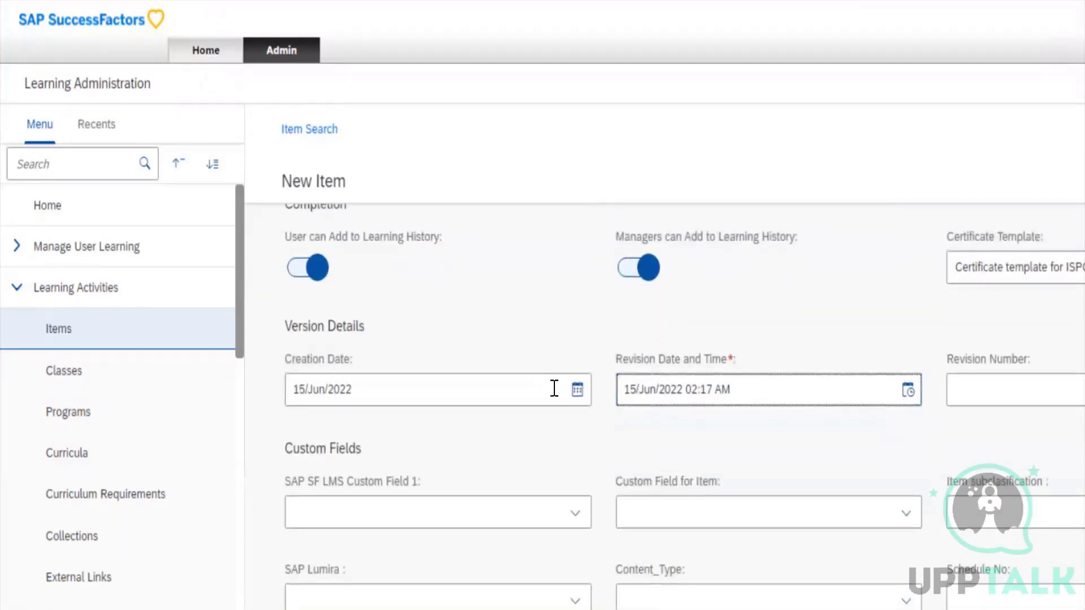
scroll(554, 388, down, 1)
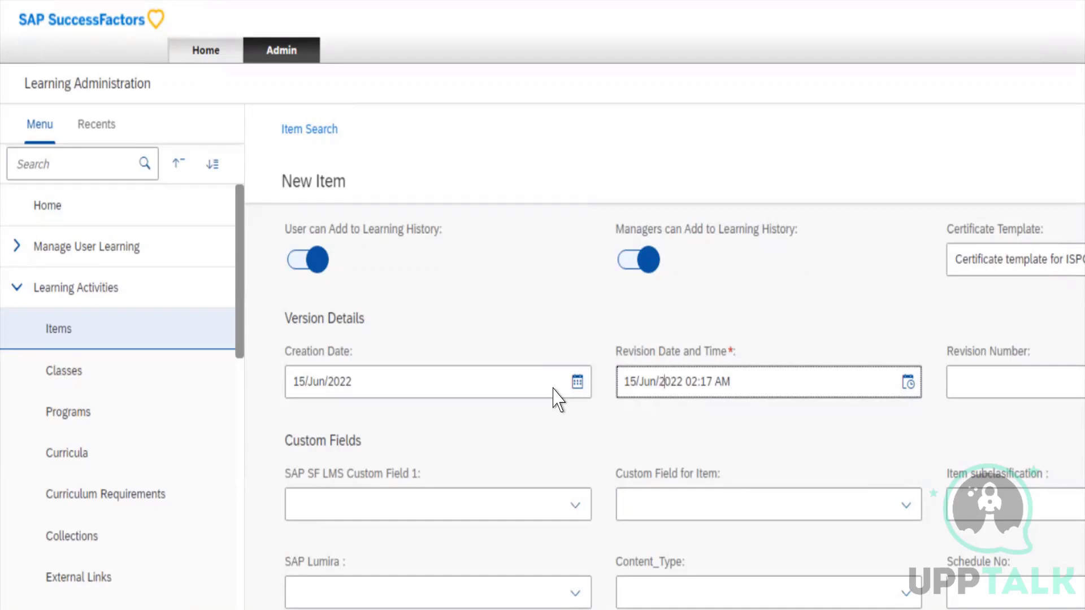
scroll(554, 389, down, 3)
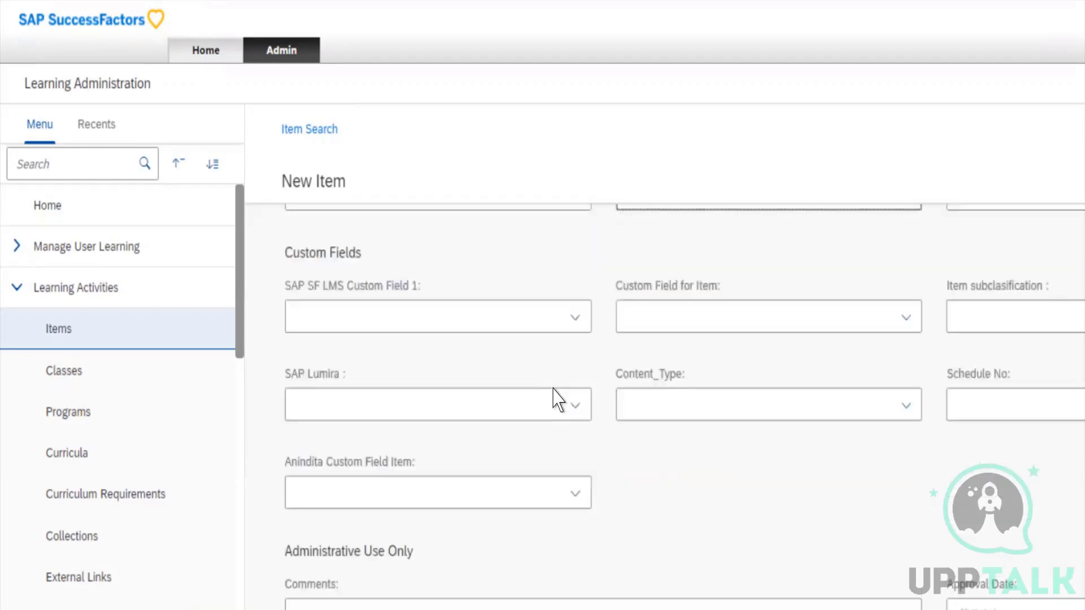
scroll(553, 396, up, 2)
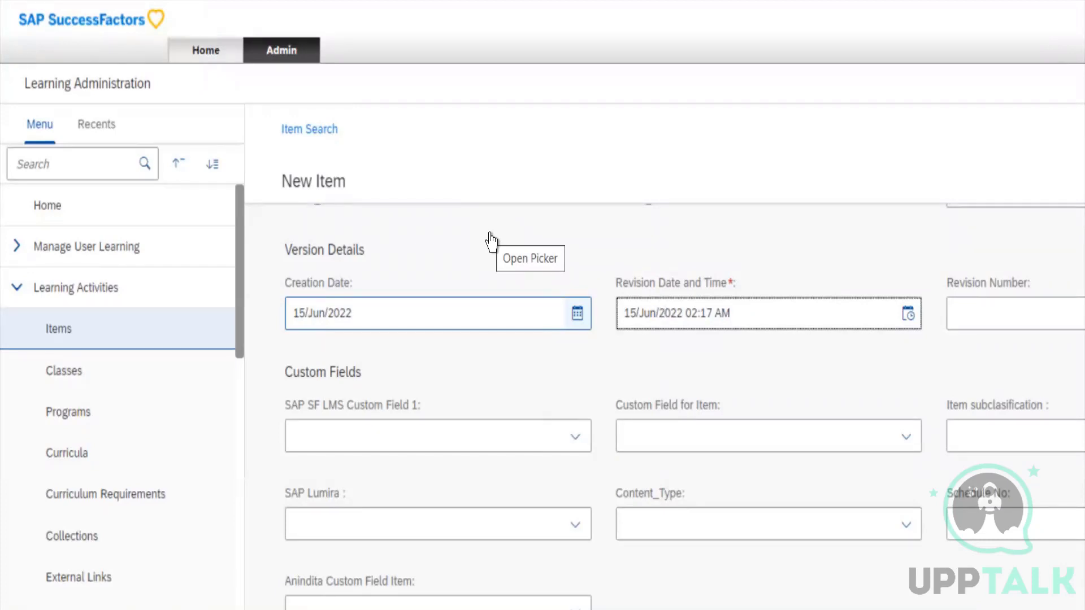
key(Tab)
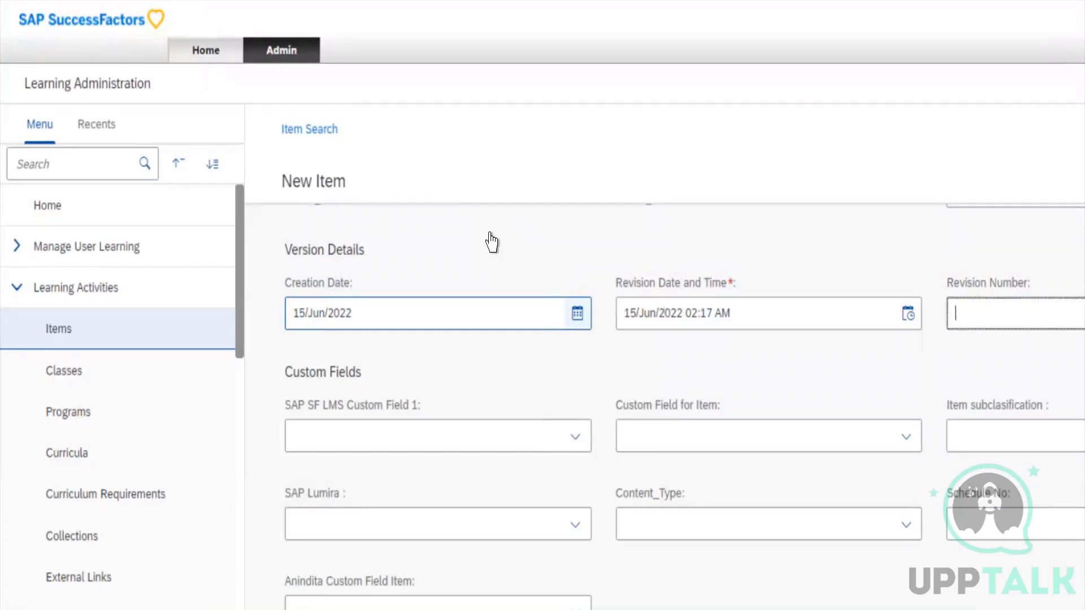
text(1)
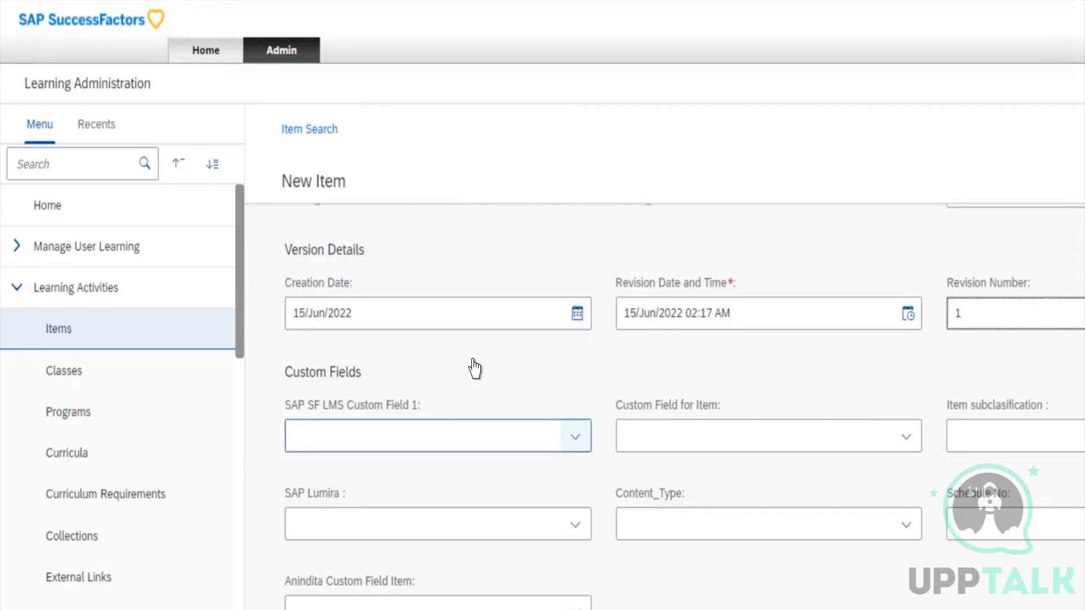
Check the choices offered by SAP SF LMS Custom Field 1 and Custom Field for Item
key(Tab)
key(Tab)
key(Tab)
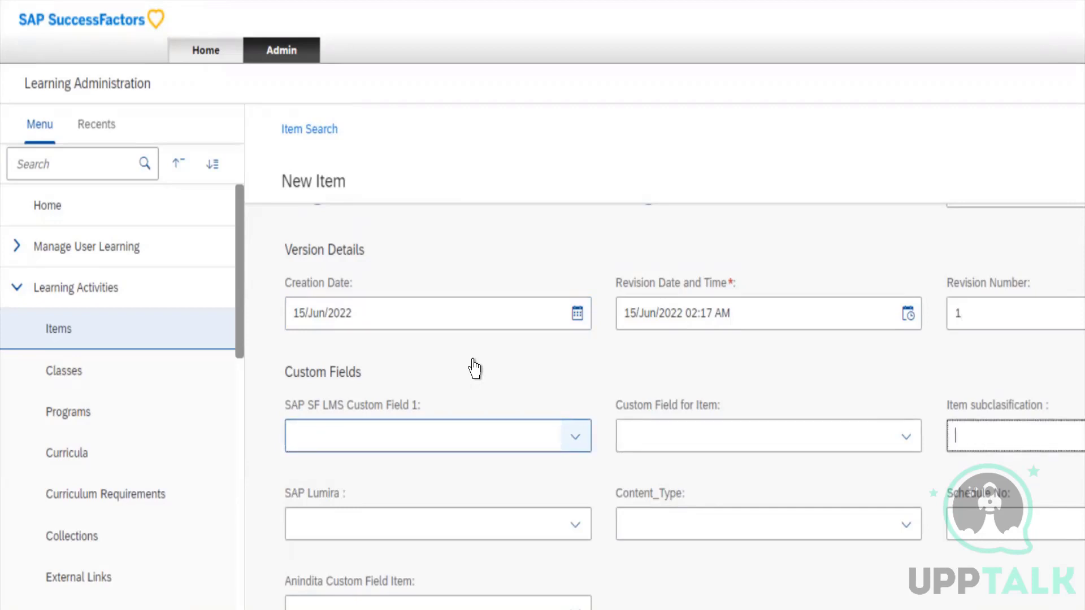
click(474, 436)
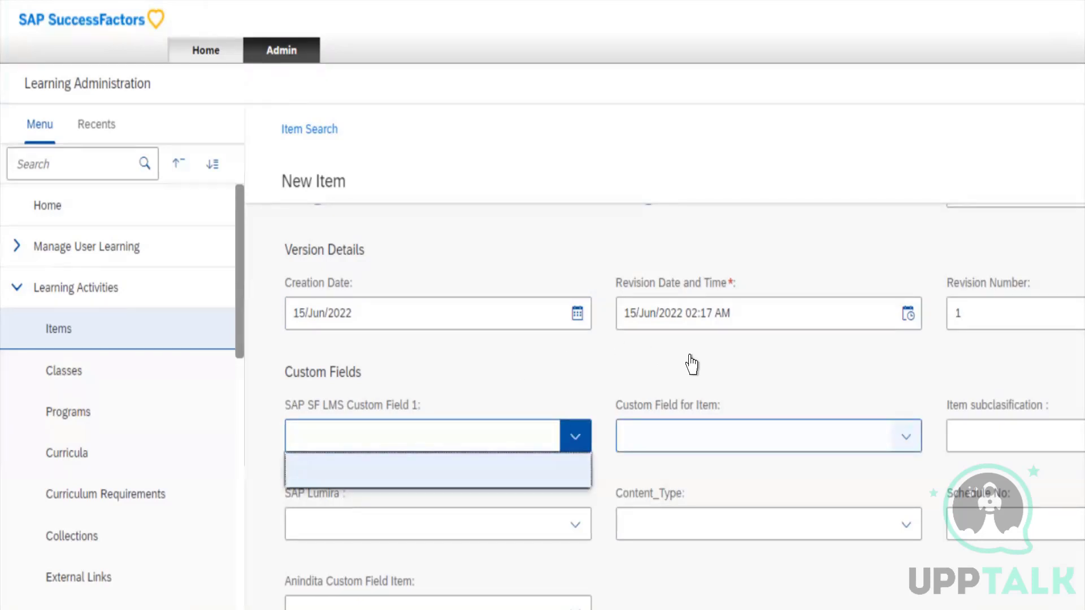
click(691, 436)
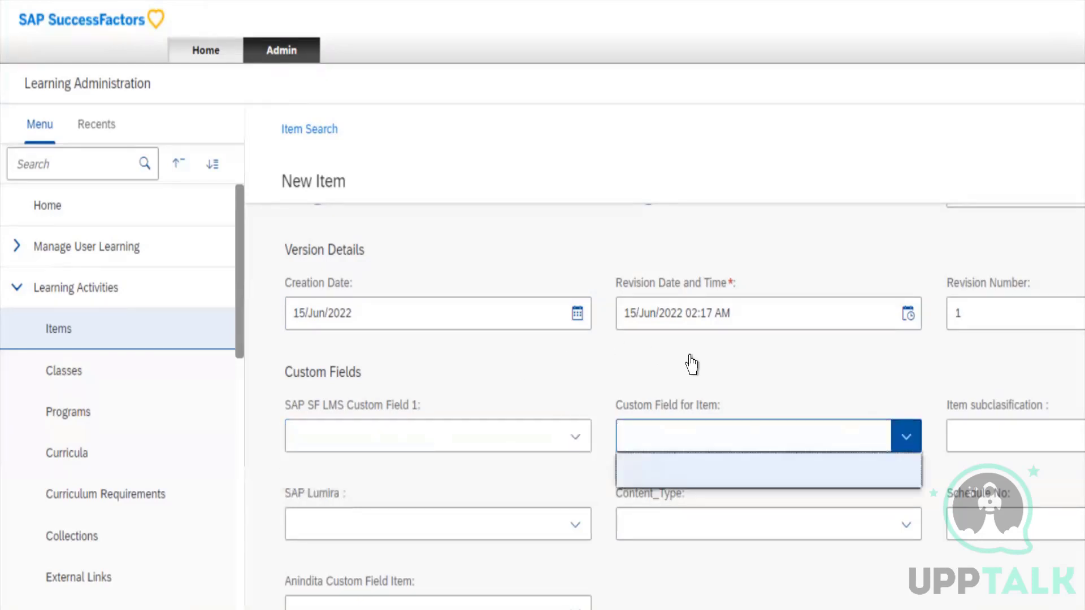
click(961, 373)
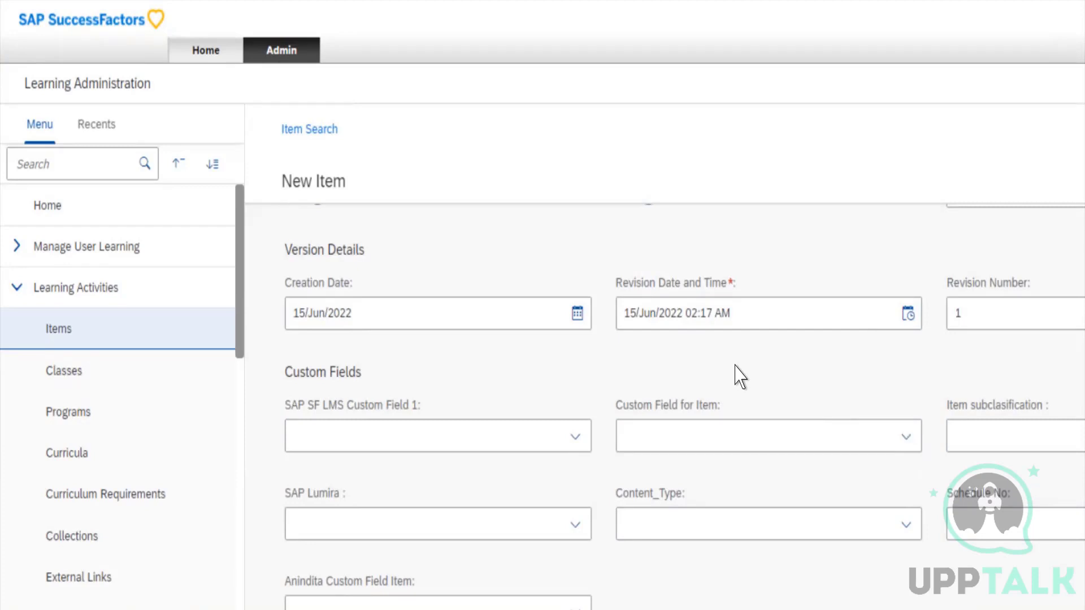
Enter the administrative comment "Test (This training was created for SAP)" for the new item
scroll(740, 376, down, 3)
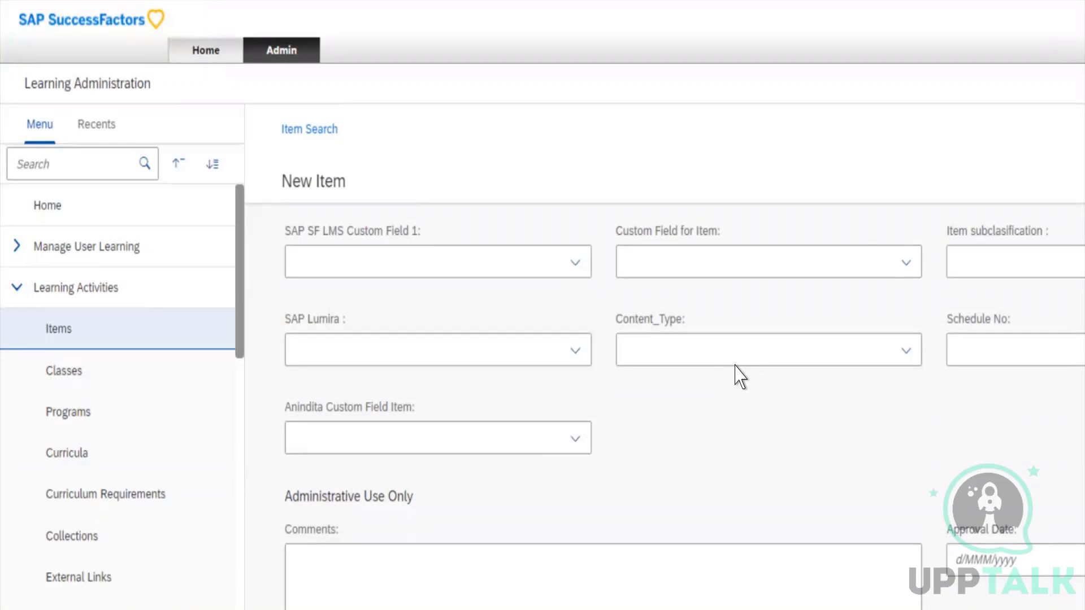
scroll(740, 376, down, 1)
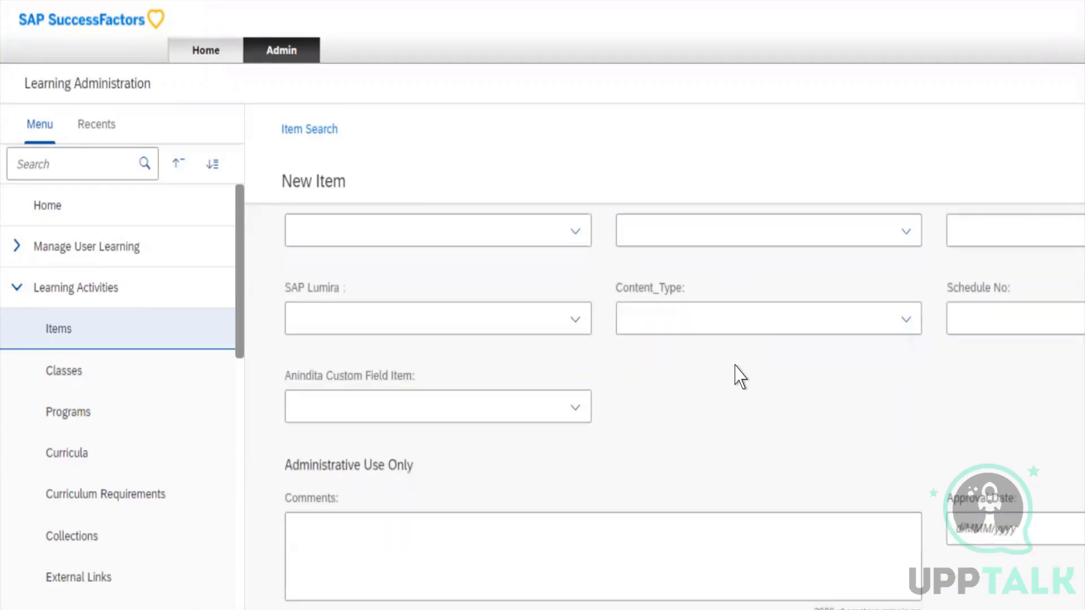
click(302, 466)
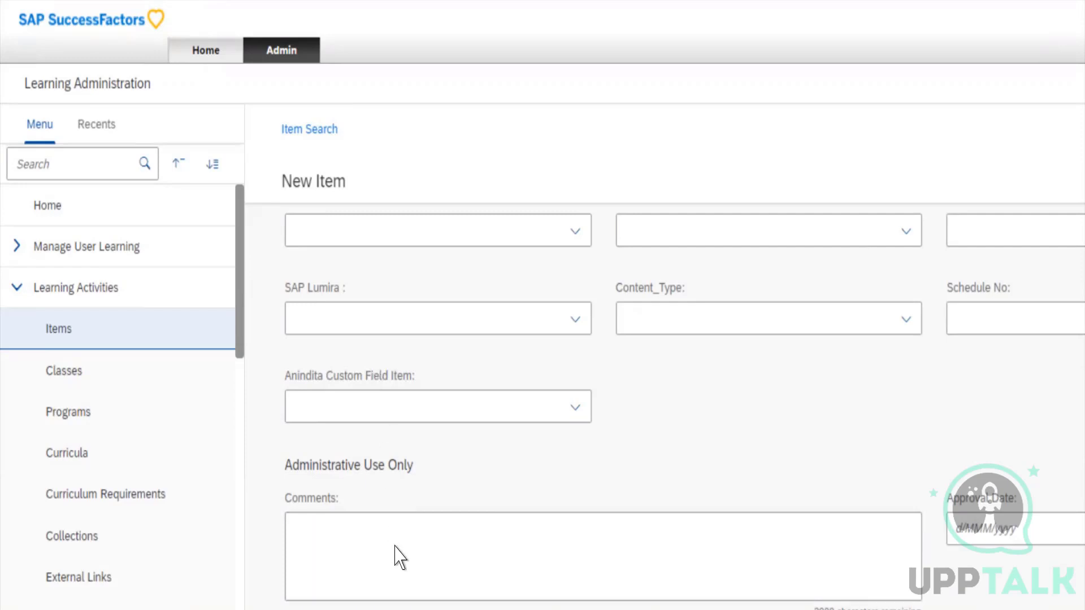
click(334, 498)
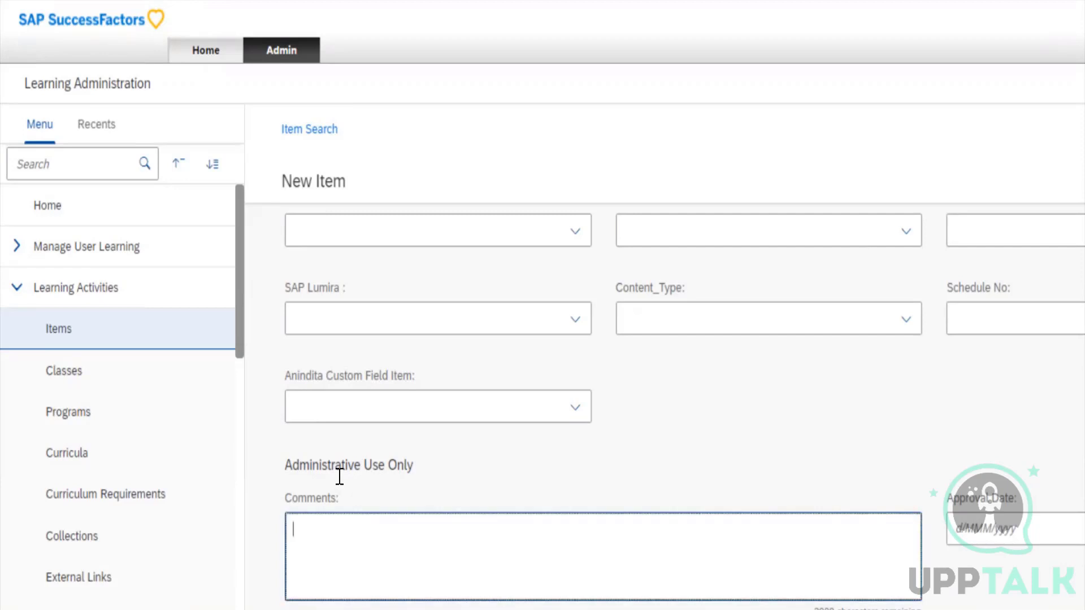
text(Test (This trainin)
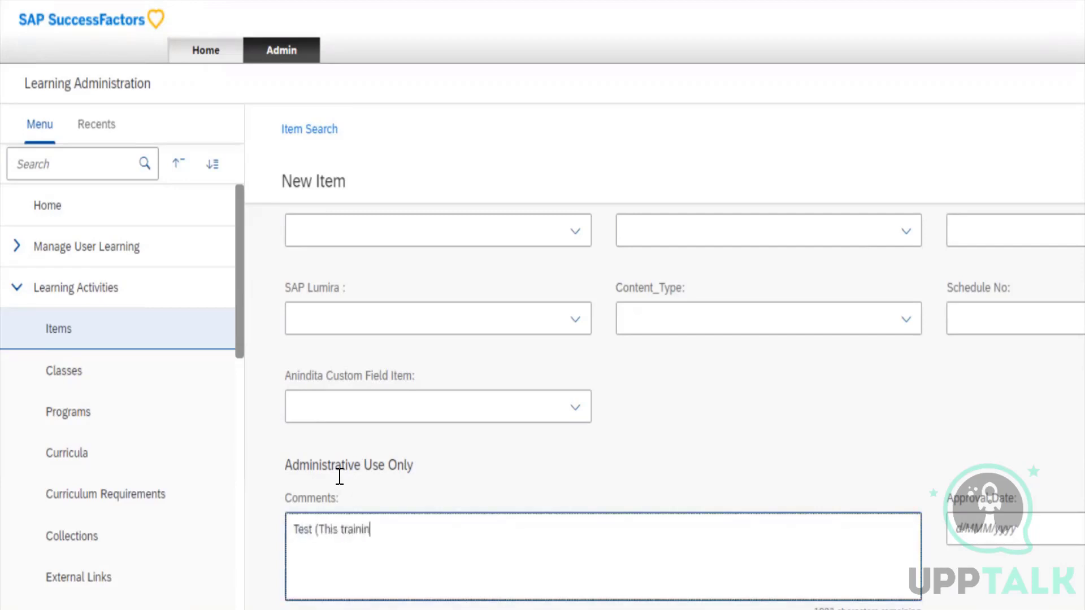
text(g was created for SAP))
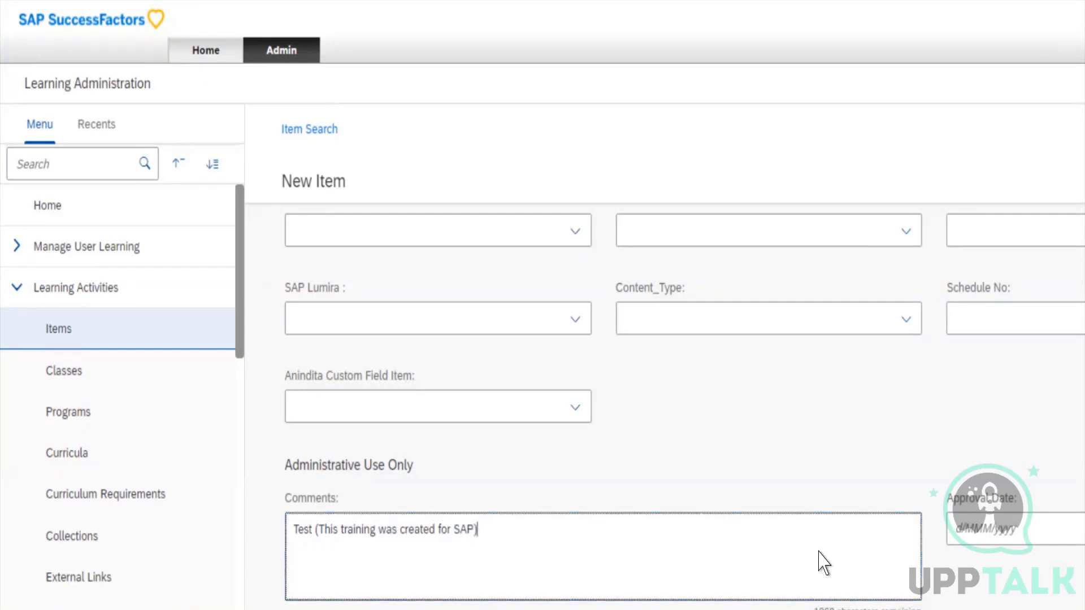
click(986, 541)
click(986, 541)
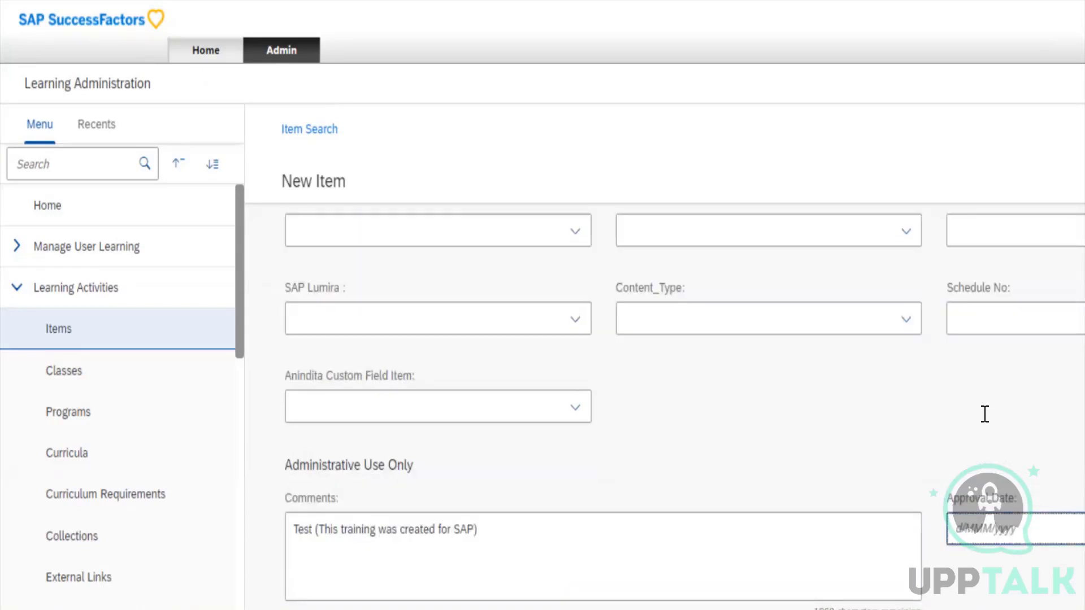
click(875, 445)
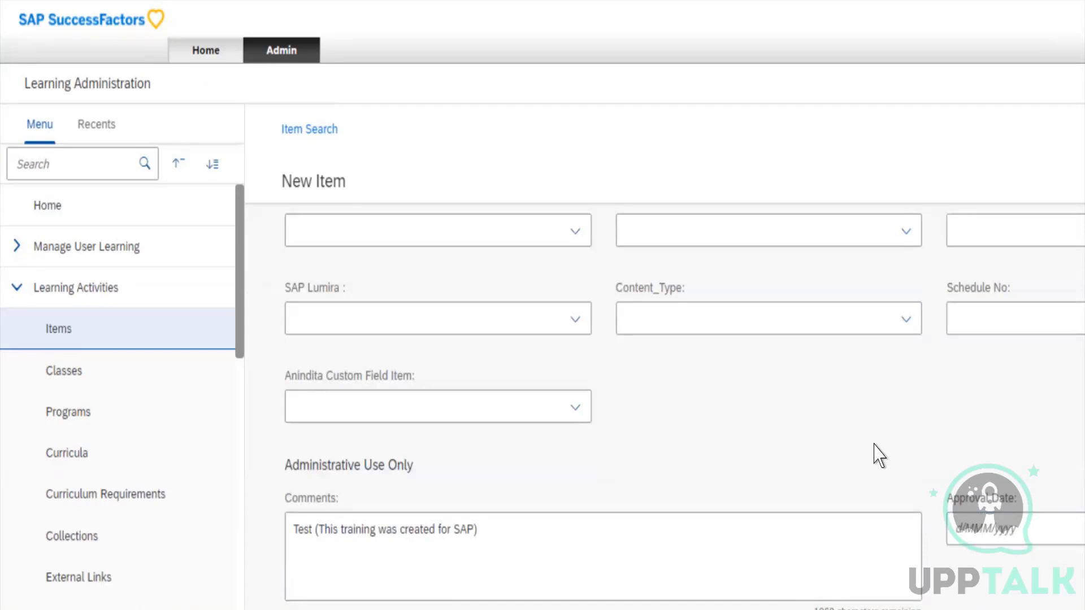
scroll(875, 446, up, 15)
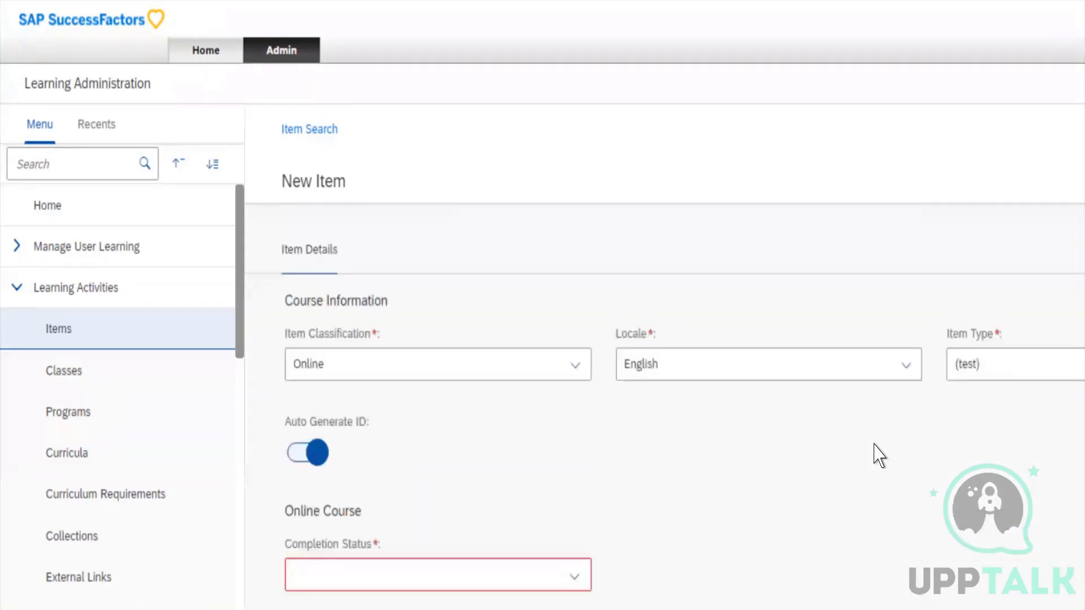
scroll(875, 445, down, 15)
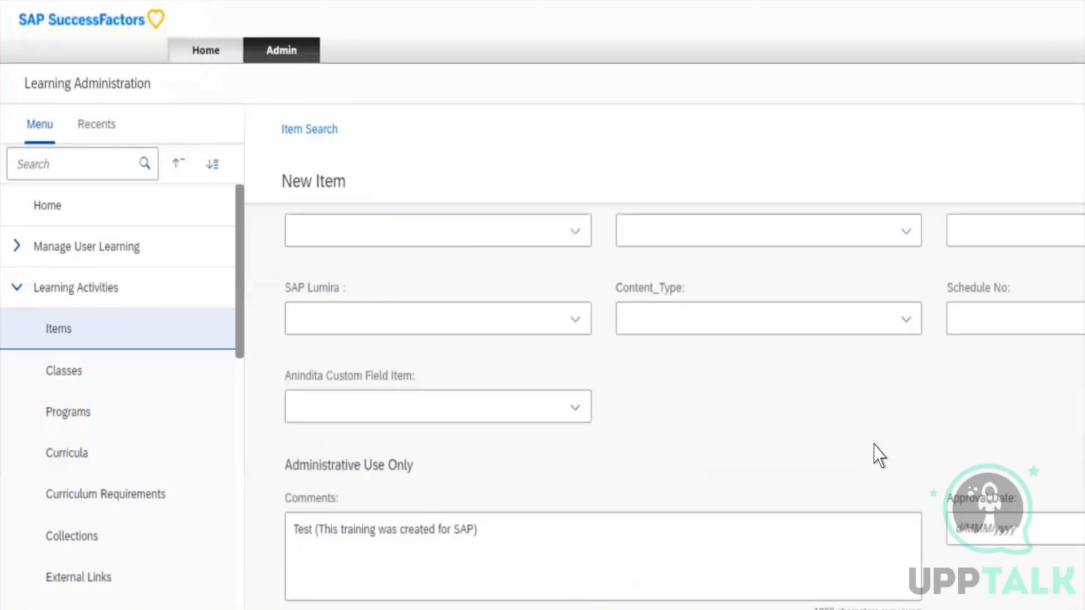
click(952, 557)
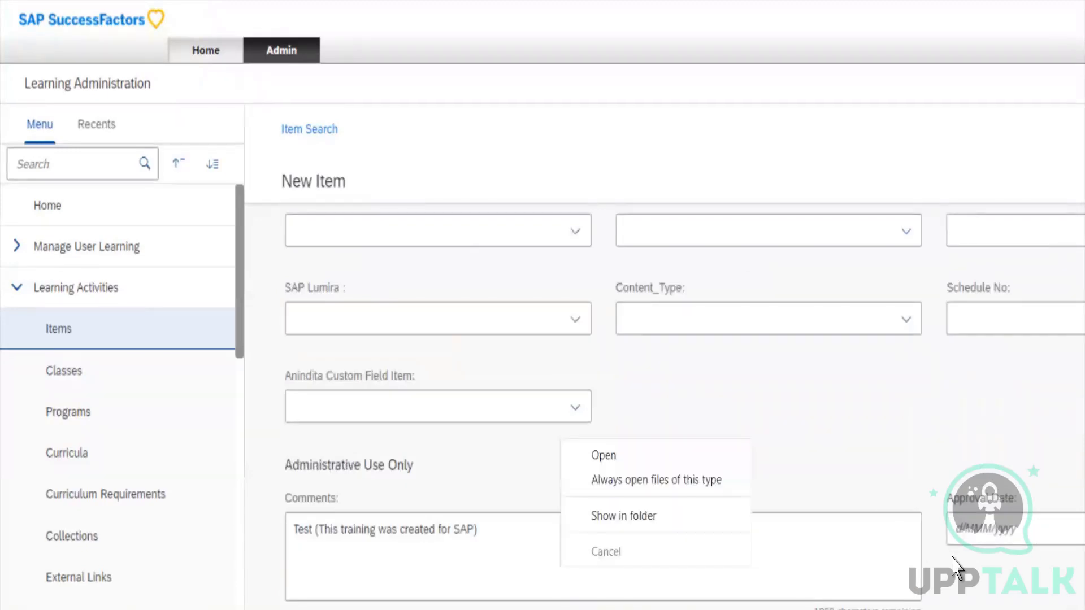
click(847, 468)
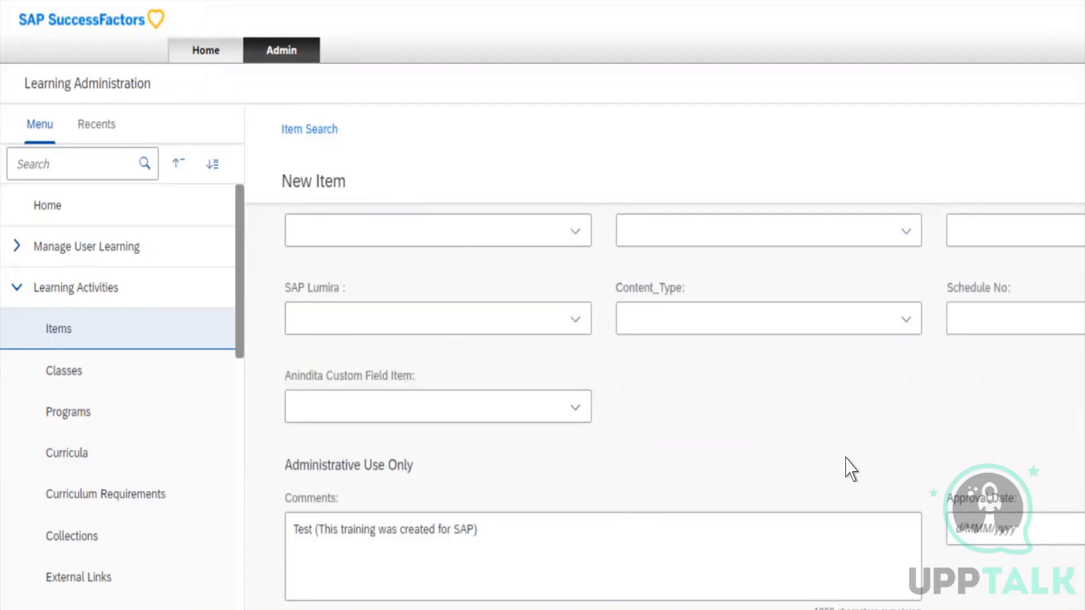
scroll(972, 562, up, 3)
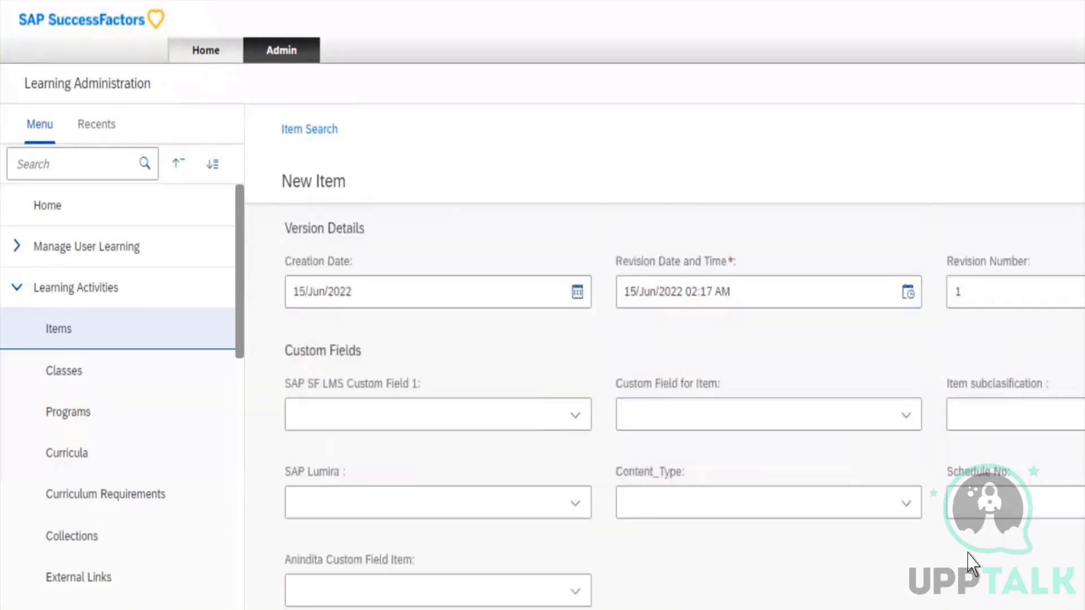